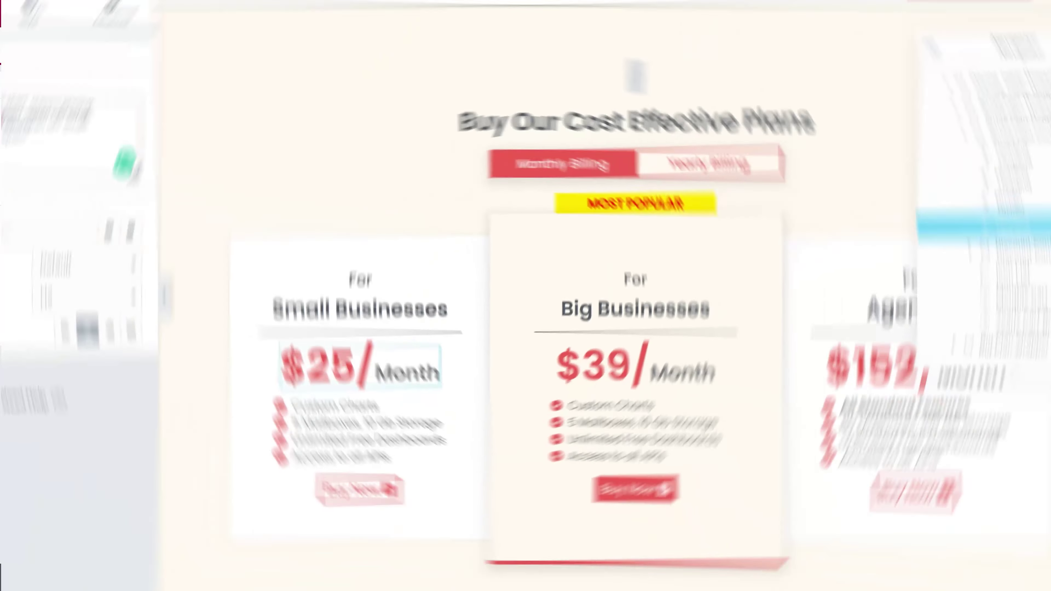
double_click(56, 154)
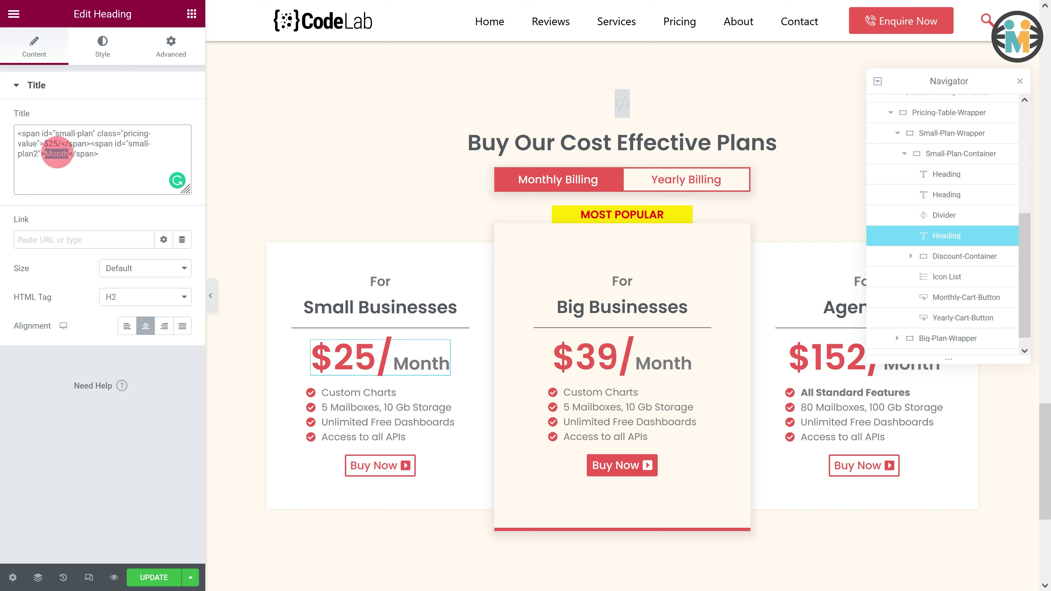
Add a container below the "Buy Our Cost Effective Plans" heading and name it "Countdown-Timer-Wrapper"
click(191, 13)
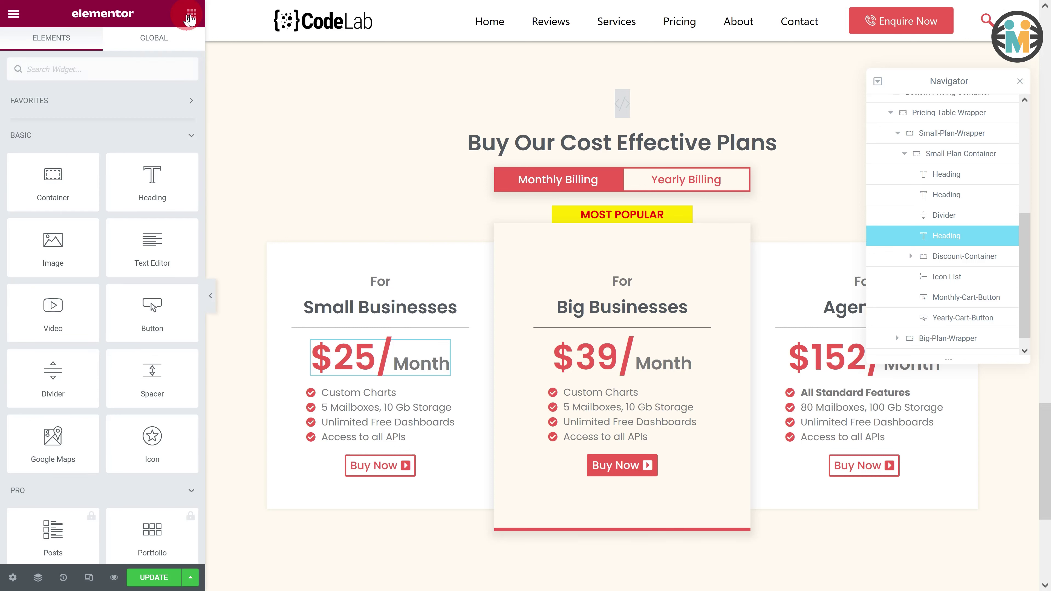
drag(65, 161, 542, 154)
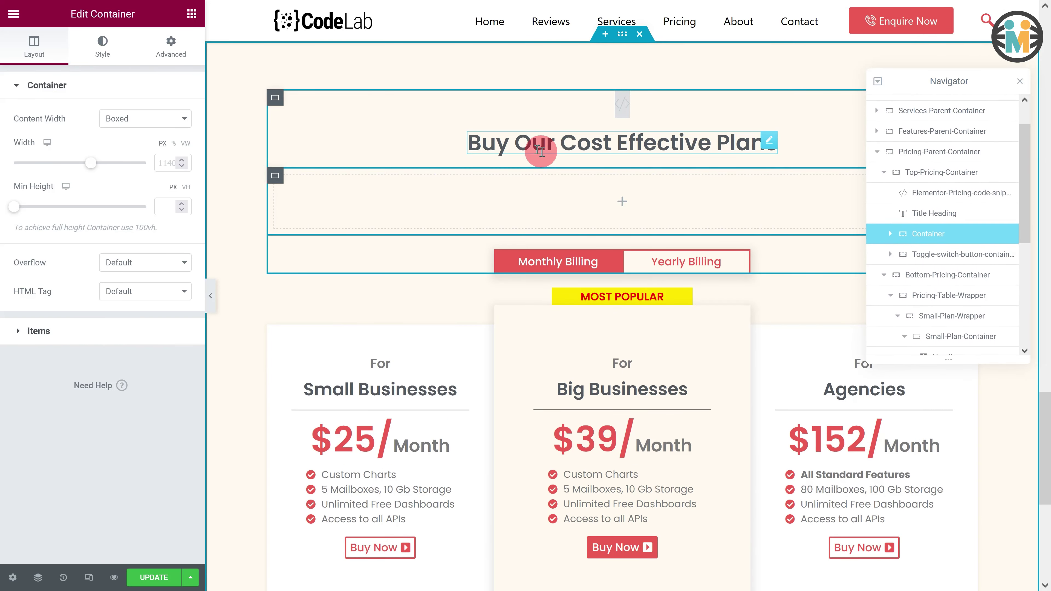
click(896, 307)
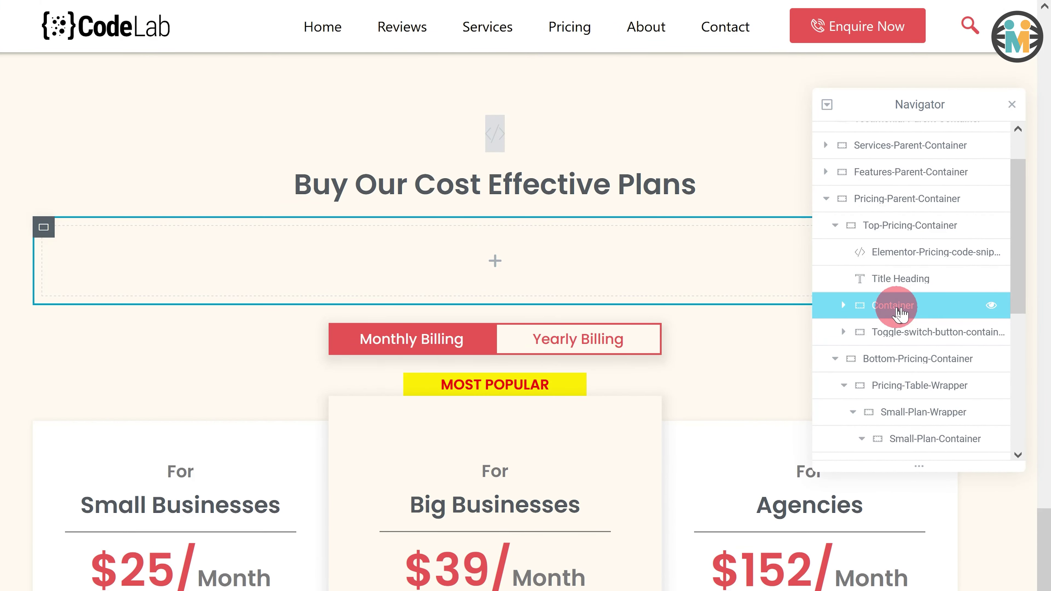
double_click(897, 308)
text(Countdown-Timer-)
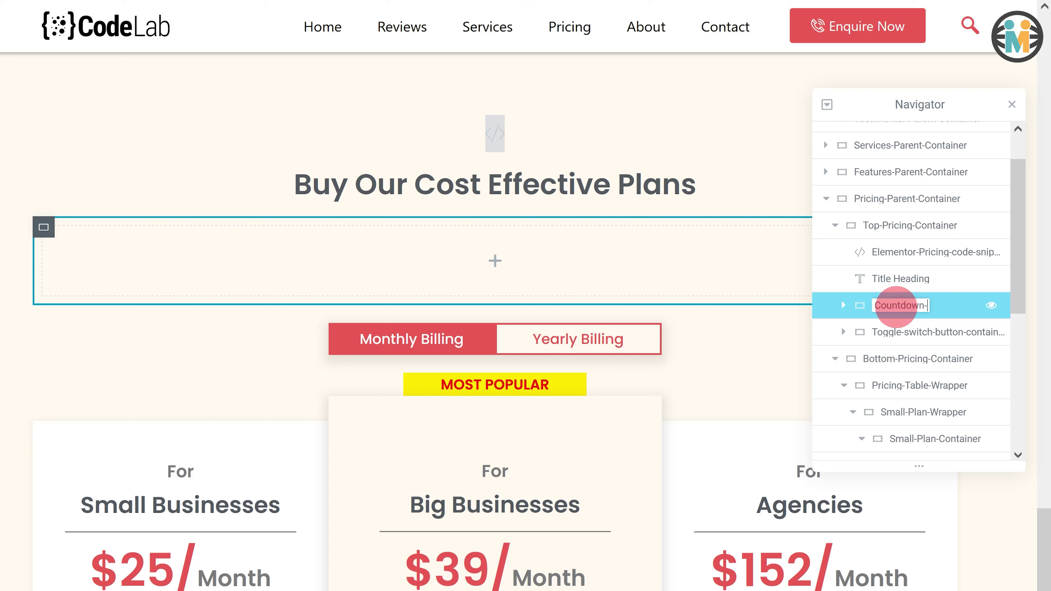
text(Wrapper)
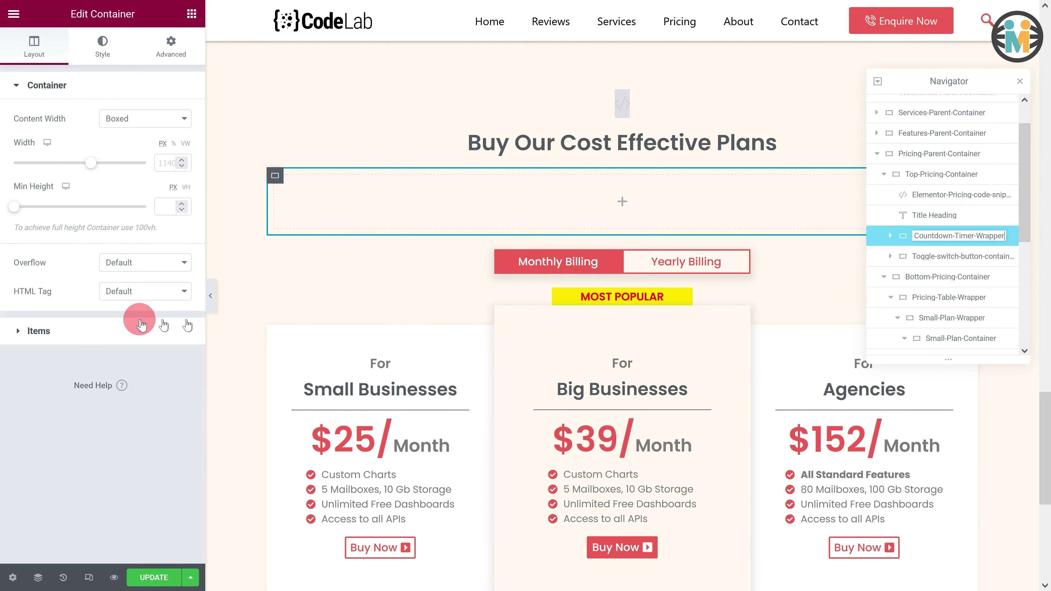
Lay out the wrapper's items in a row, with both item alignment and content justification centered
click(59, 327)
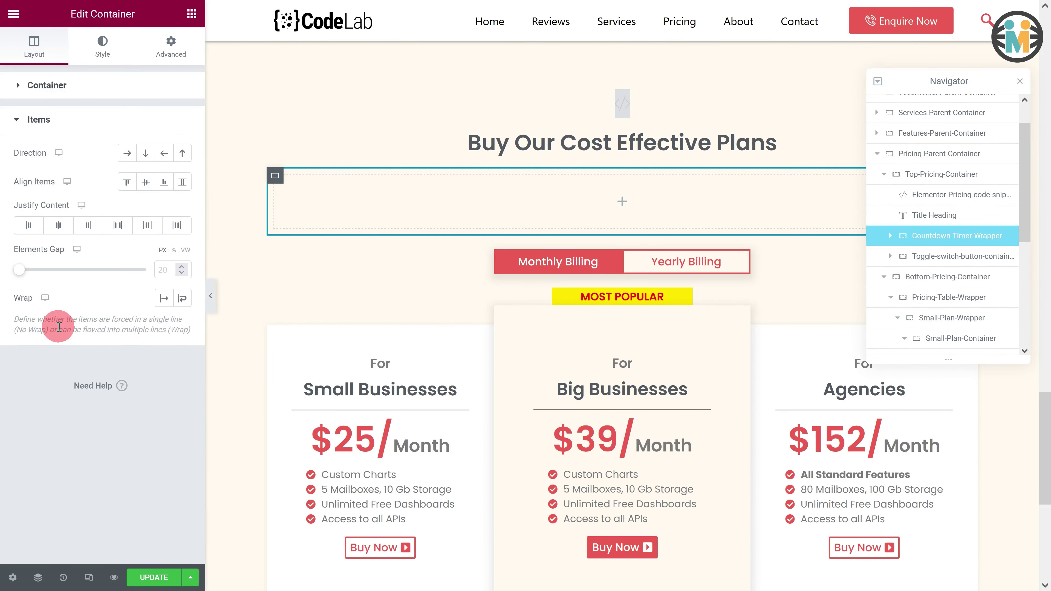
click(124, 153)
click(145, 182)
click(59, 228)
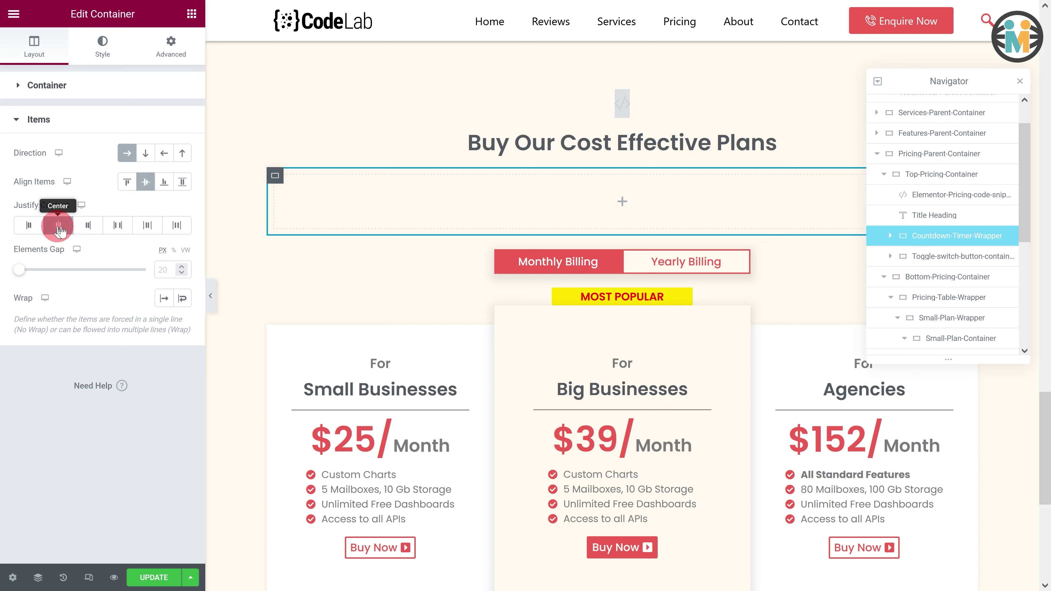
Give Countdown-Timer-Wrapper a classic background using the yellow liquid-color gradient image from the media library
click(96, 49)
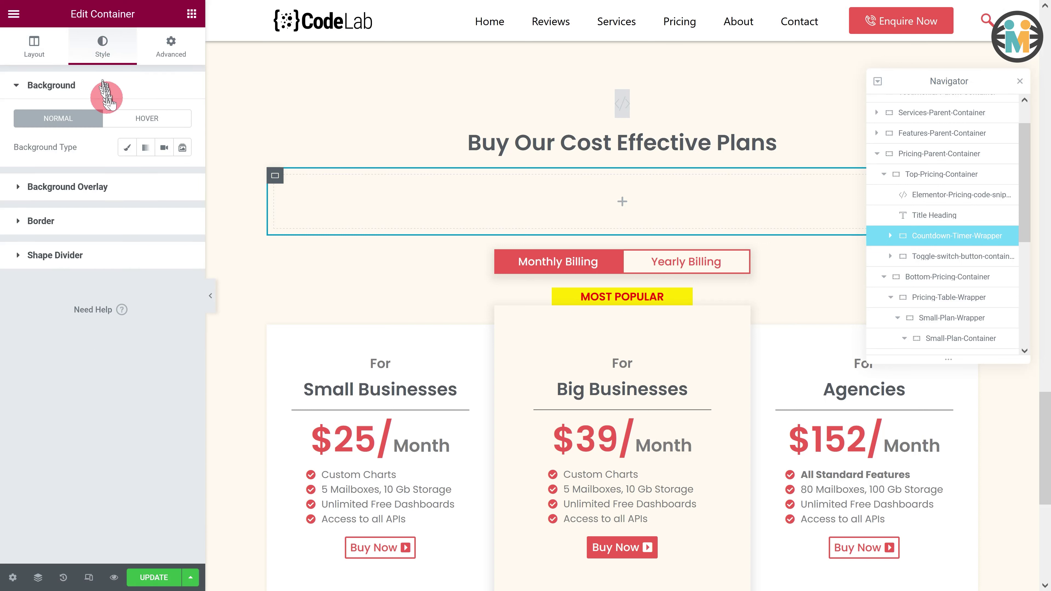
click(129, 147)
click(122, 181)
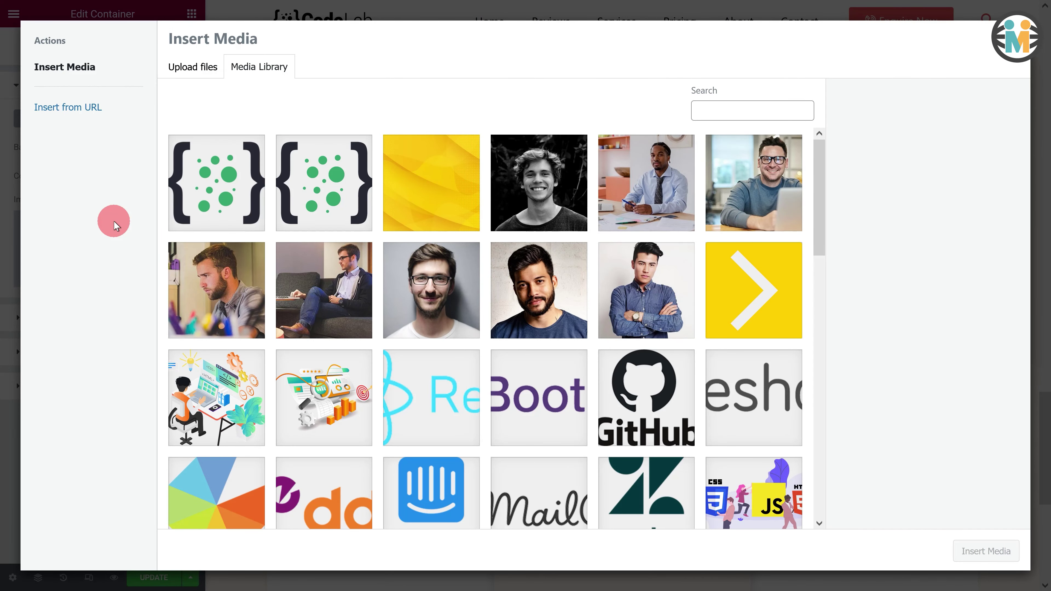
click(193, 69)
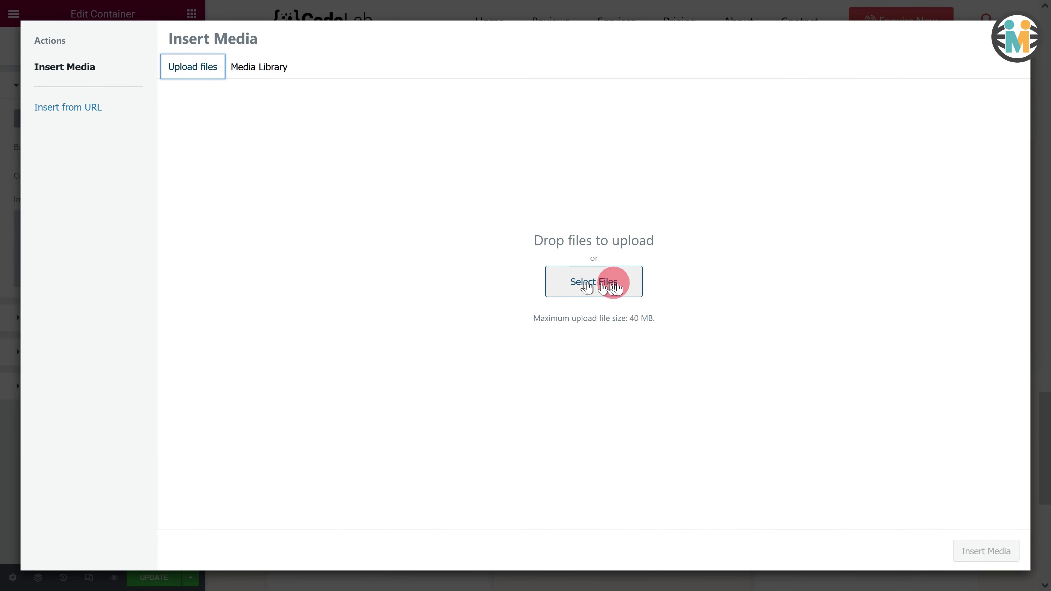
click(252, 69)
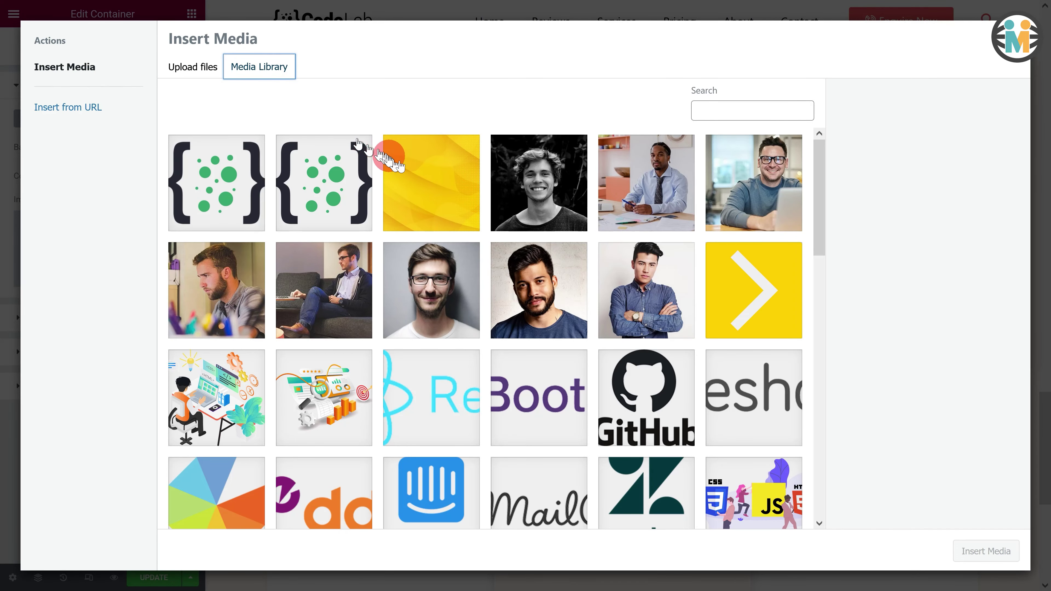
click(399, 168)
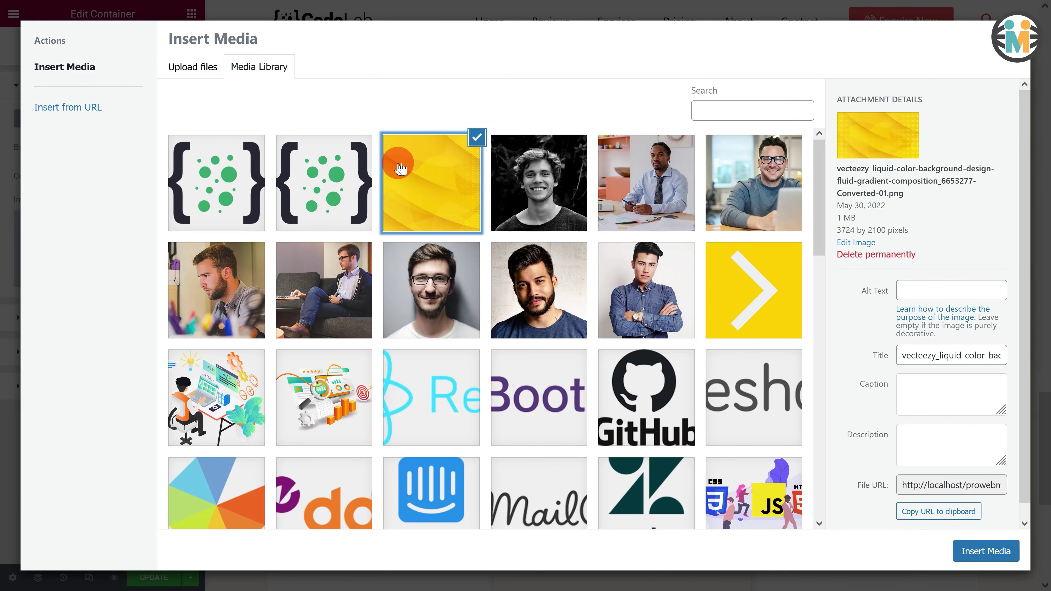
click(997, 549)
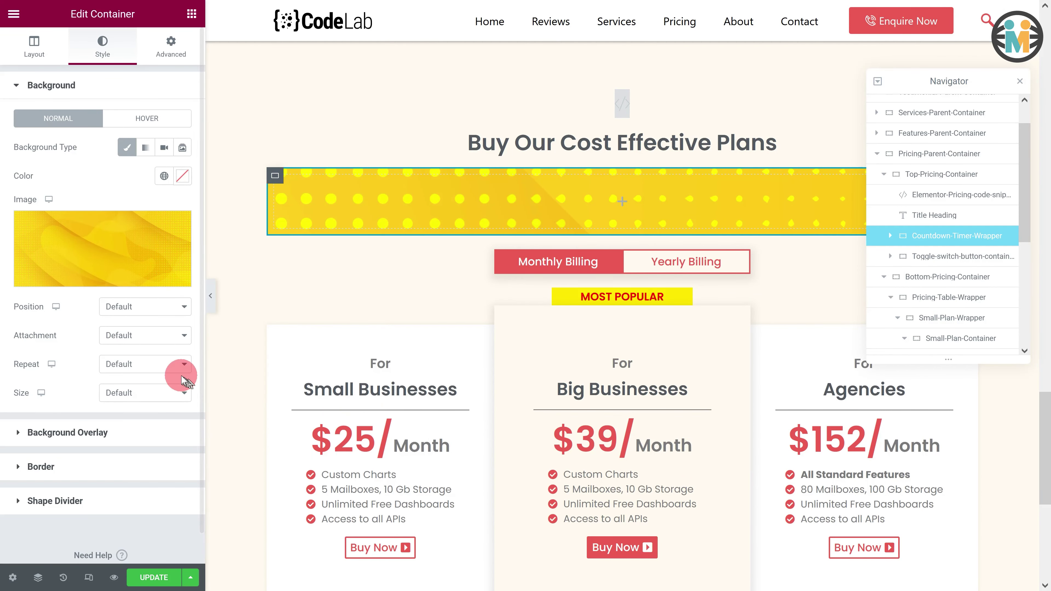
Set the wrapper's background image to No-repeat and Cover size, and give the wrapper 12 px padding on all sides
click(151, 367)
click(124, 397)
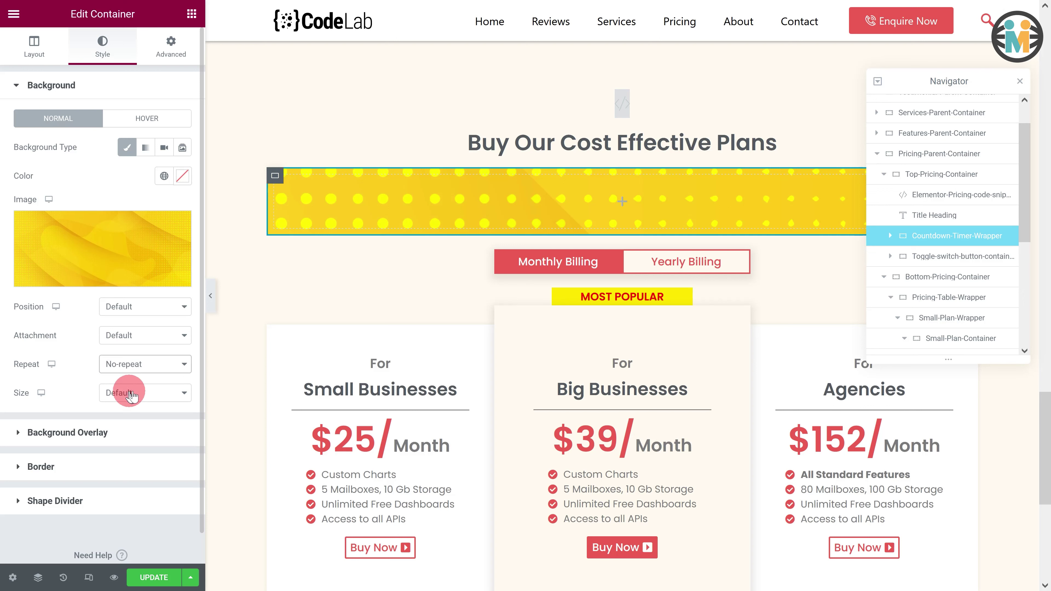
click(132, 393)
click(110, 439)
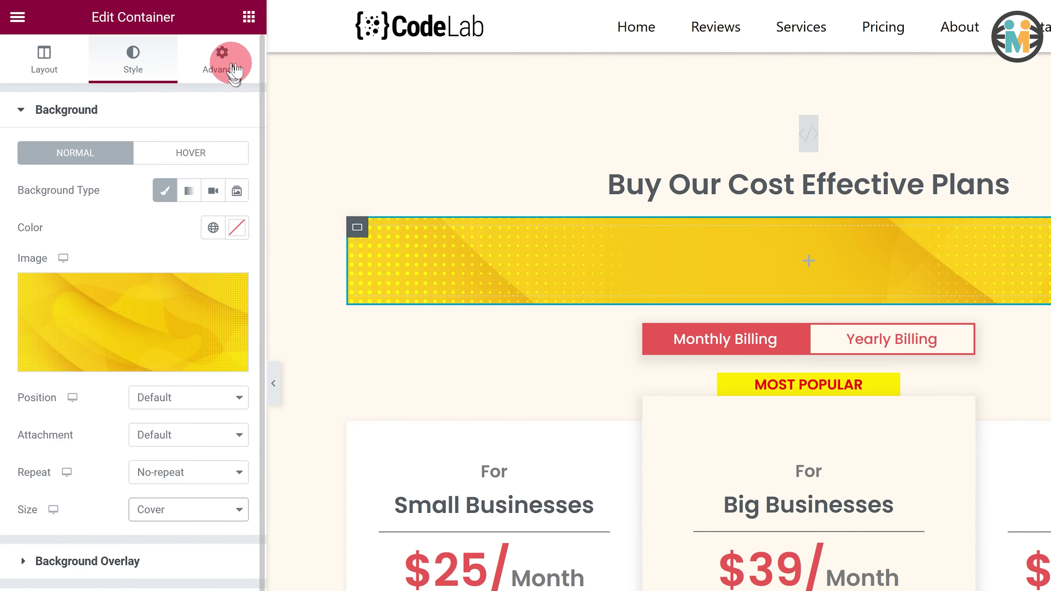
click(232, 69)
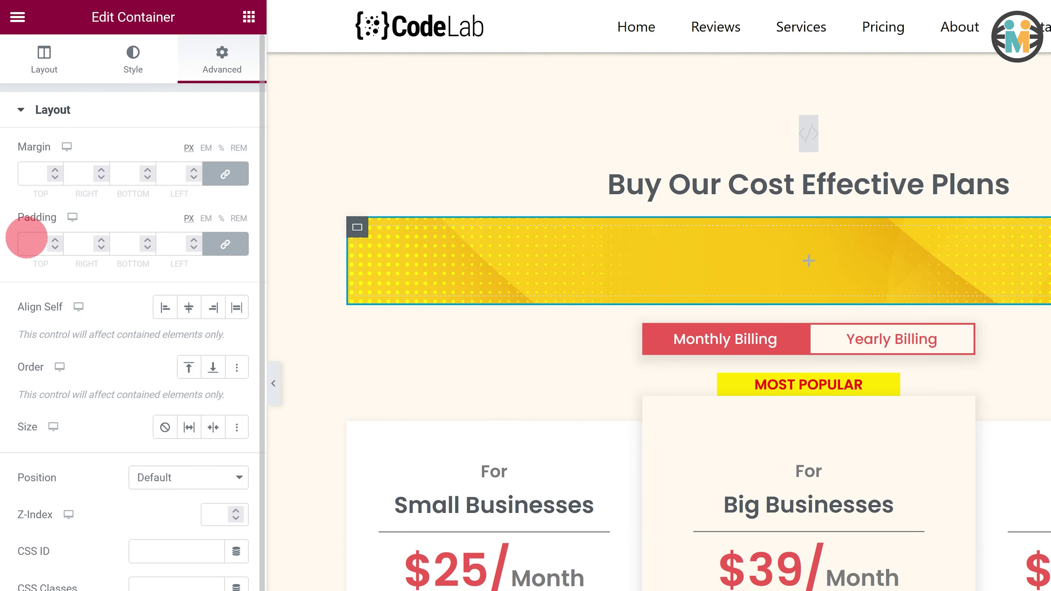
text(12)
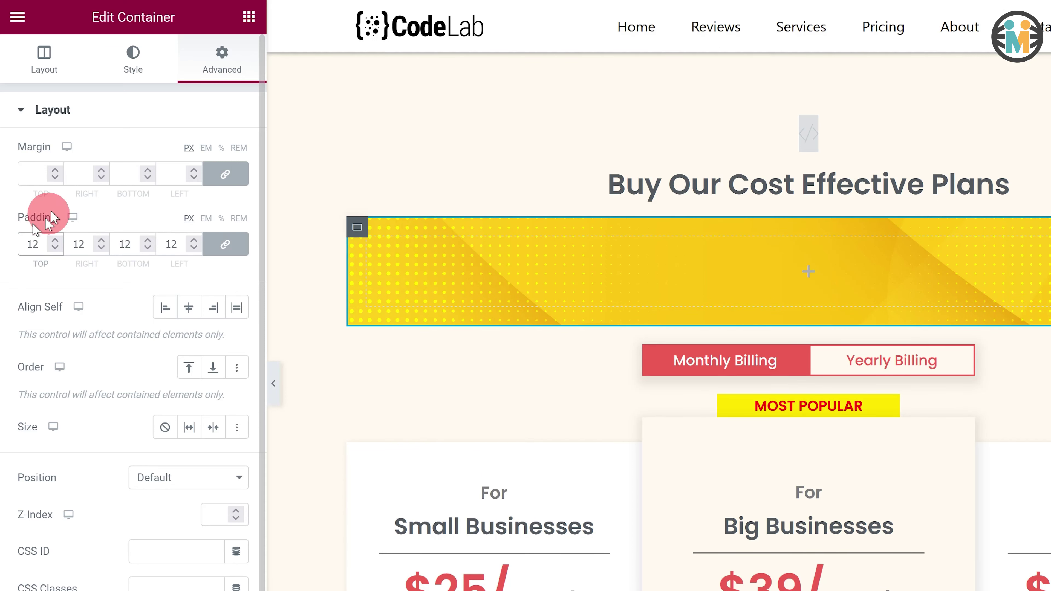
Add a nested container inside Countdown-Timer-Wrapper and name it "Countdown-Info-Container"
click(249, 17)
drag(80, 230, 515, 256)
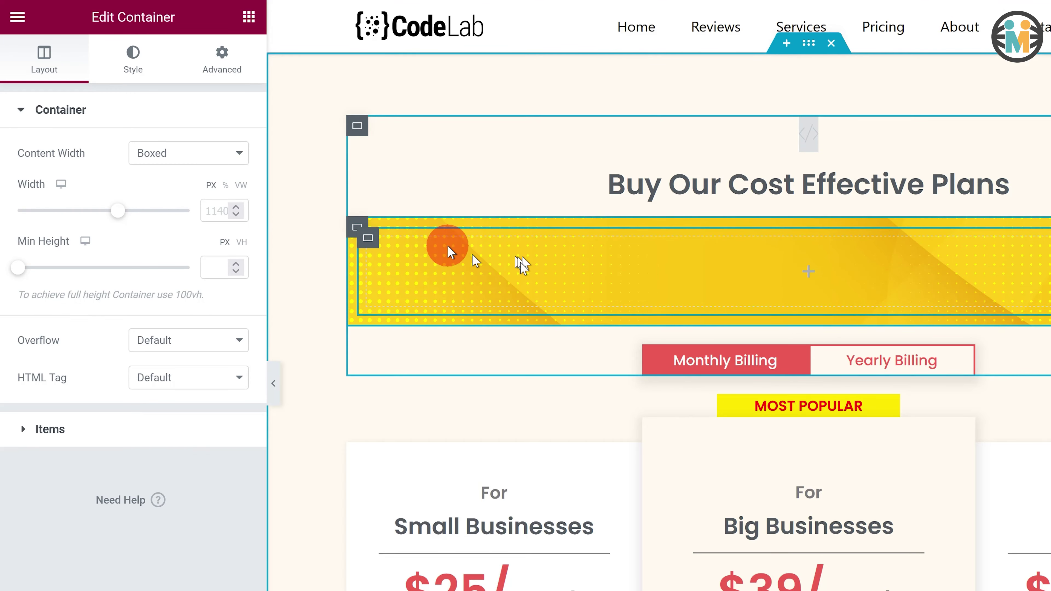
key(ctrl+i)
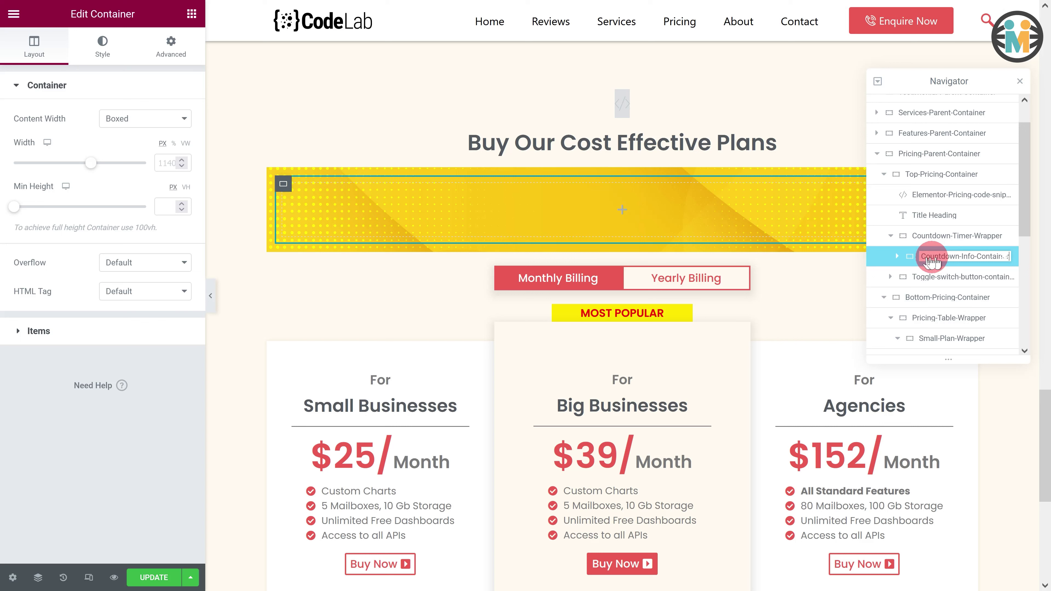
Set Countdown-Info-Container's items to column direction, aligned to the end, with centered content justification
click(82, 333)
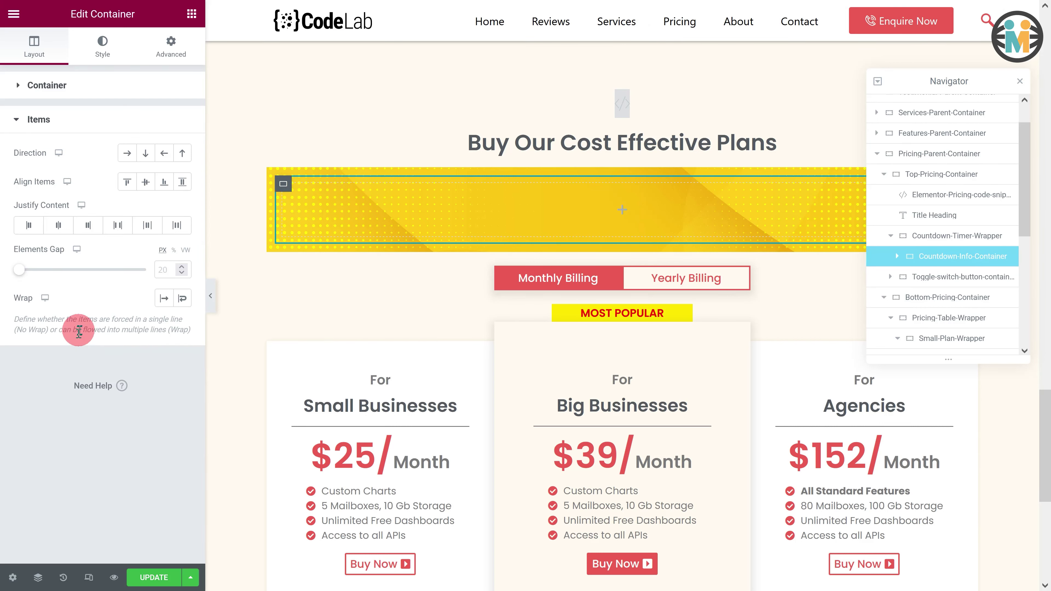
click(167, 183)
click(65, 229)
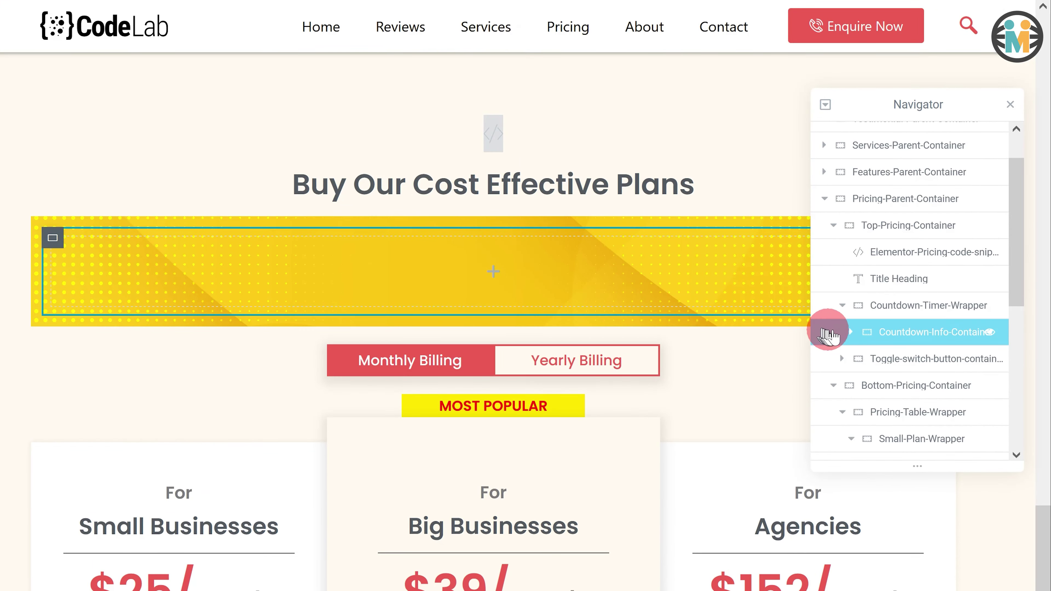
Duplicate Countdown-Info-Container and rename the copy "Countdown-Num-Container"
right_click(829, 333)
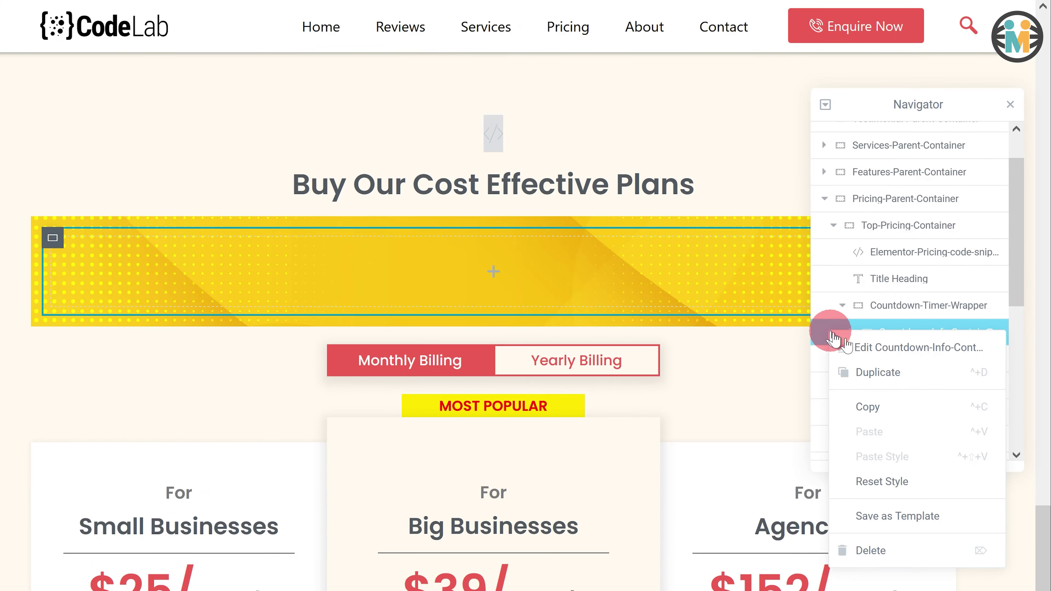
click(869, 370)
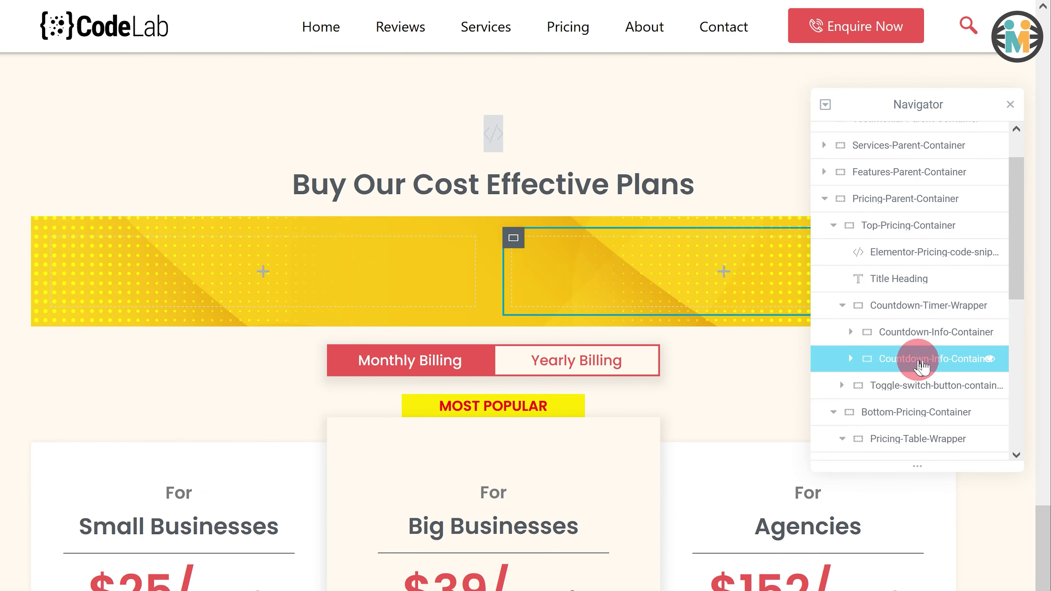
double_click(918, 365)
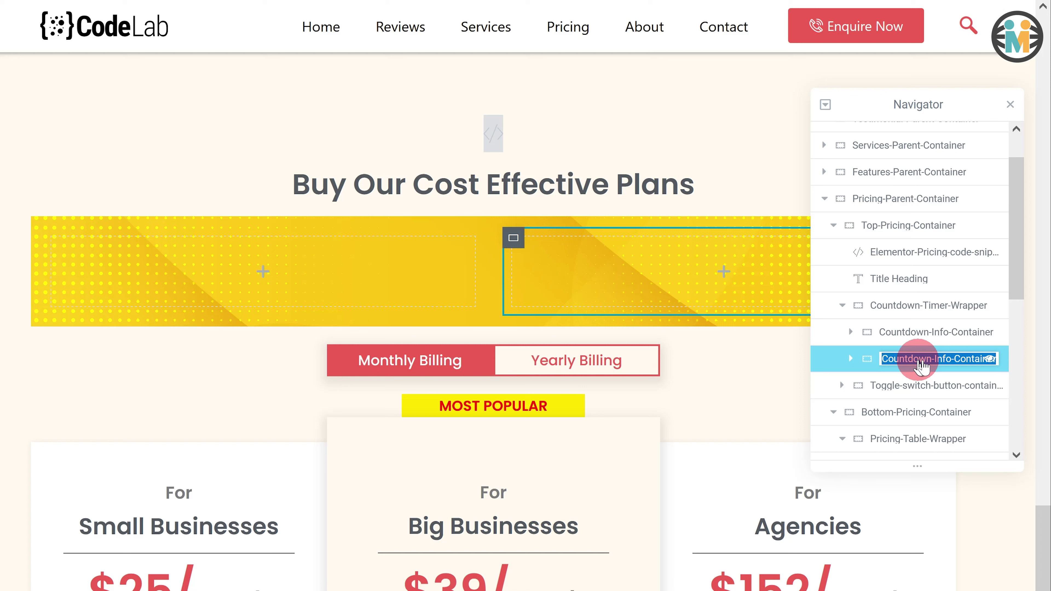
text(Co)
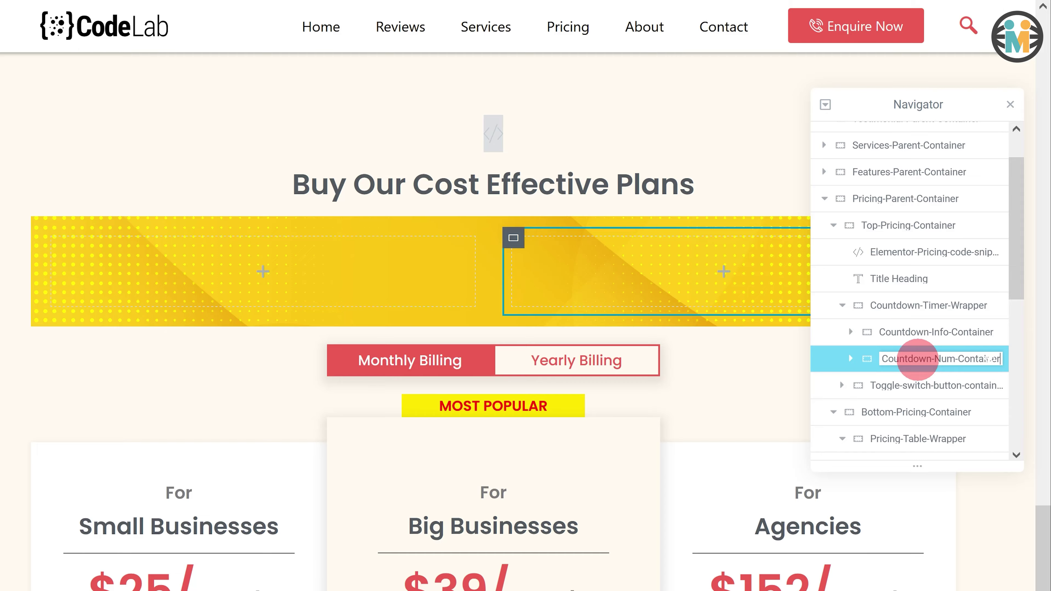
click(917, 366)
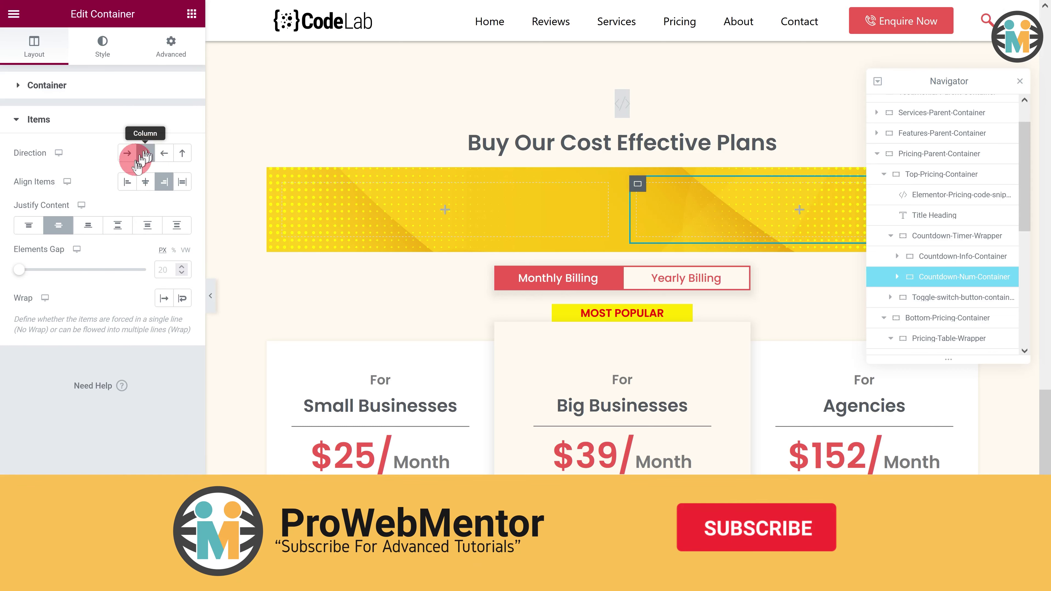
Align Countdown-Num-Container's items to the start and set its elements gap to 5 px
click(127, 182)
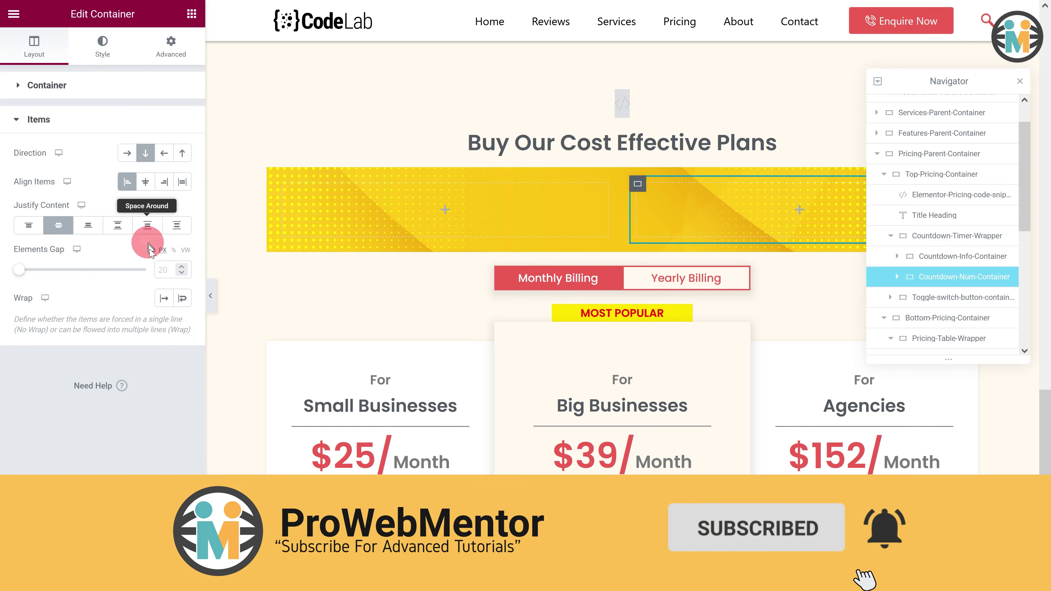
click(161, 271)
text(5)
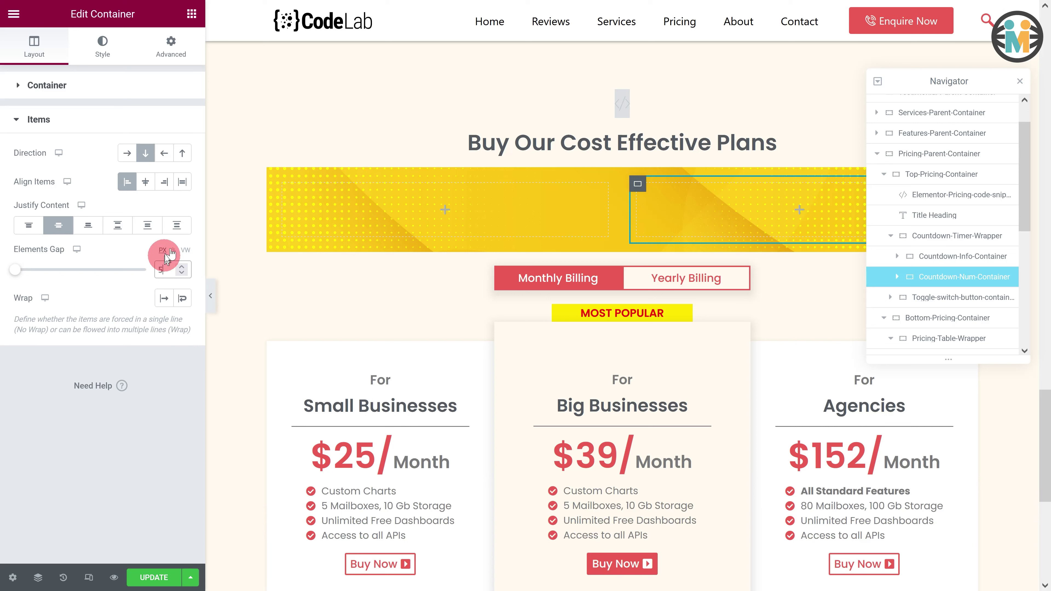
Add a nested container inside Countdown-Num-Container and name it "Time-Container"
click(191, 14)
drag(53, 182, 669, 205)
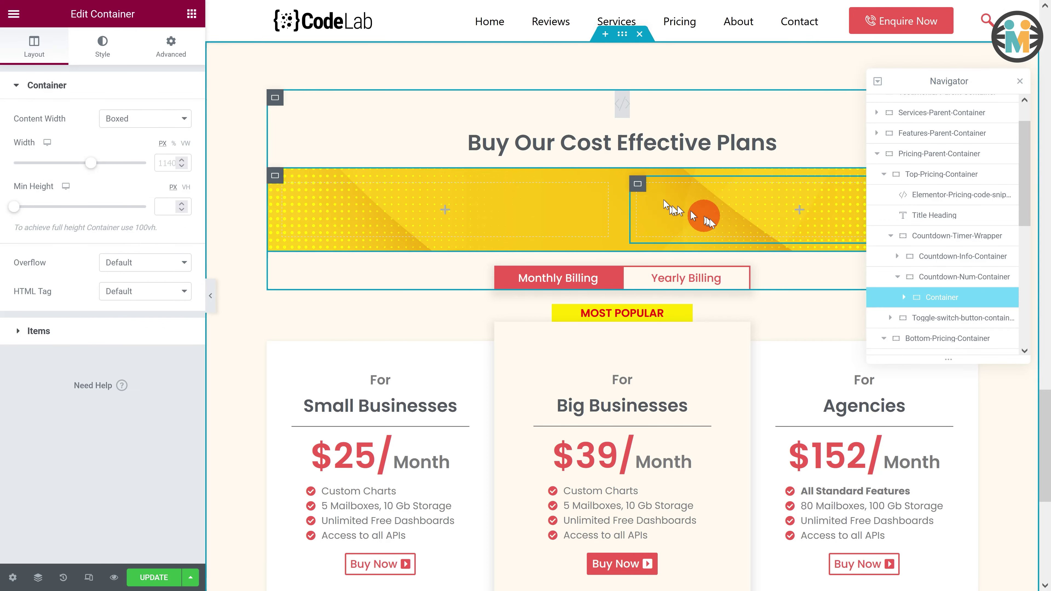
click(942, 298)
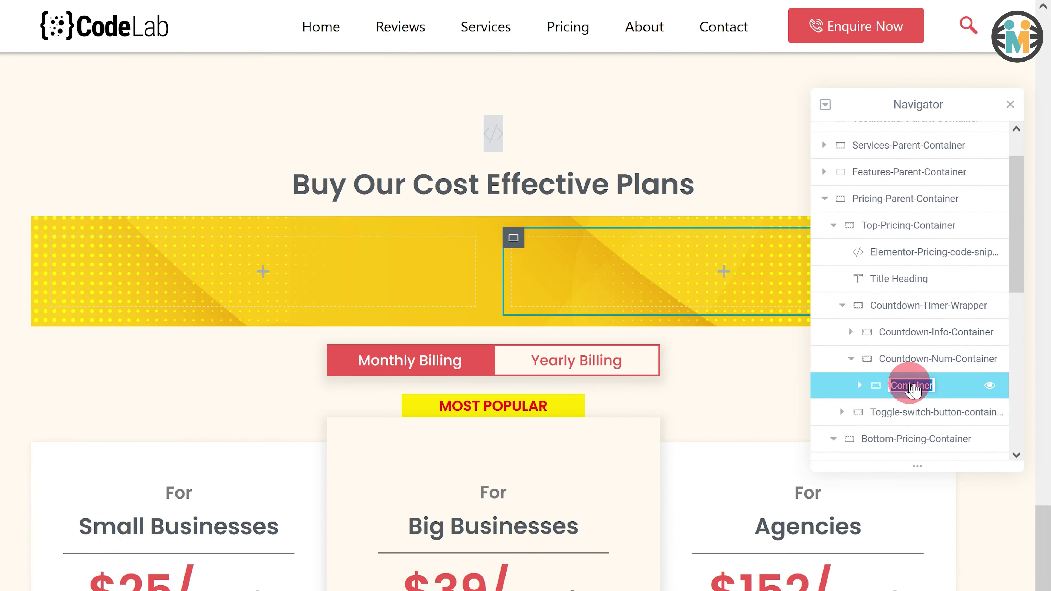
text(Time-)
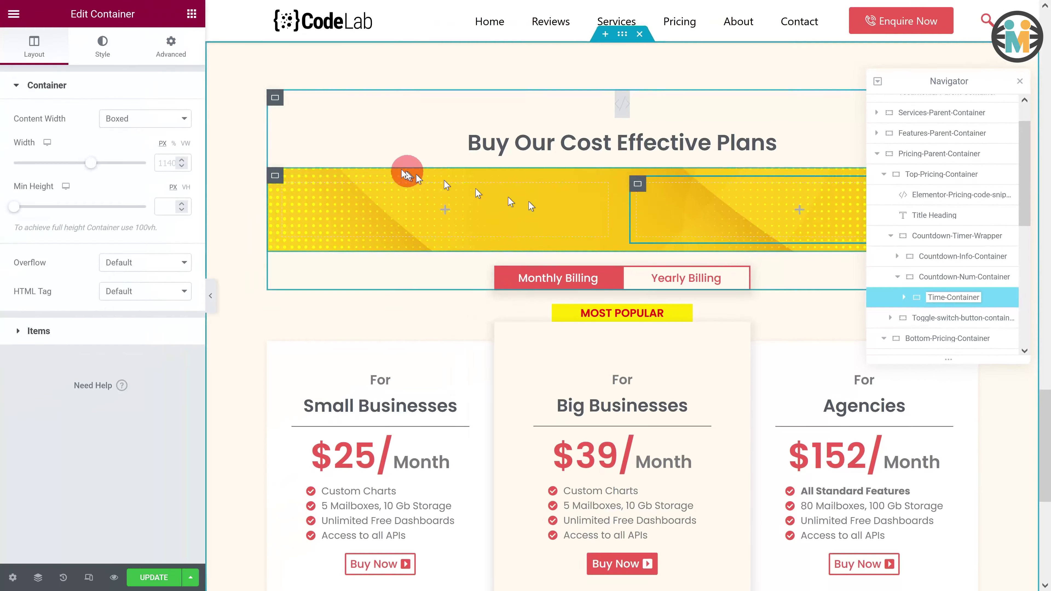
Set Time-Container's content width to Full Width and its width to 35%
click(141, 120)
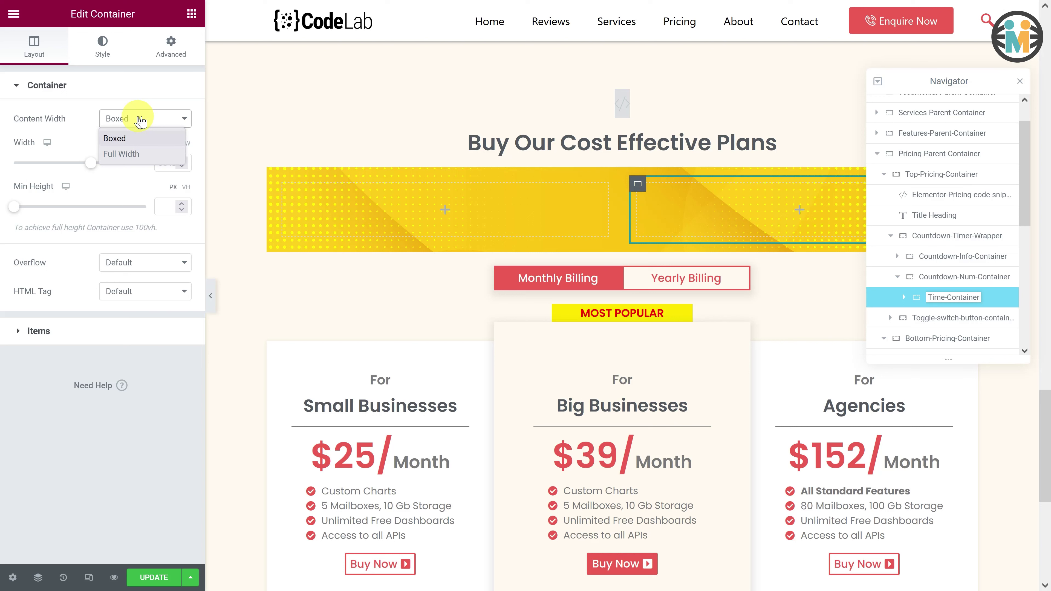
click(134, 154)
click(172, 162)
click(172, 159)
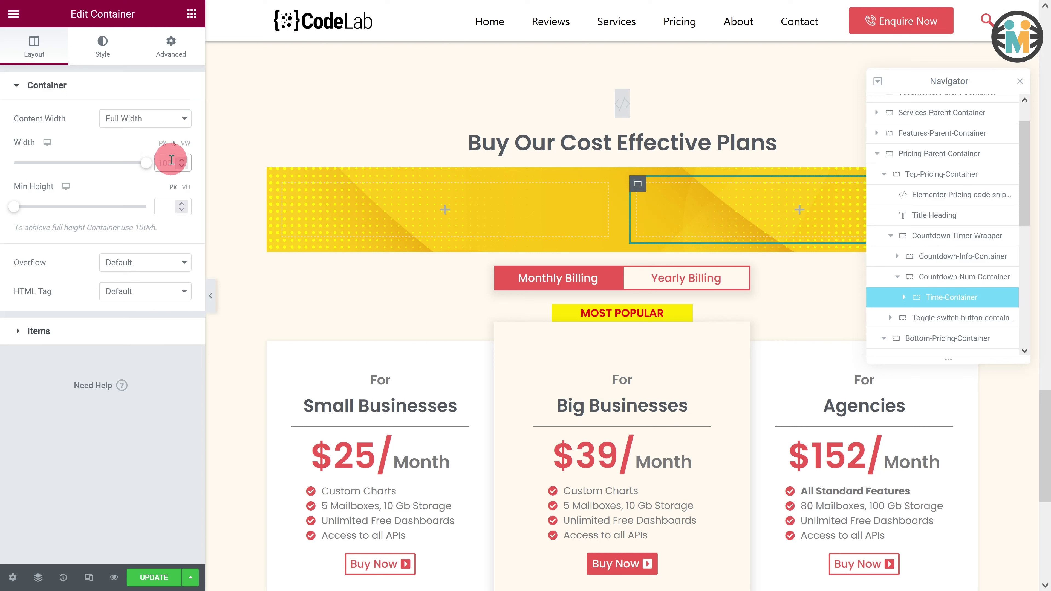
text(35)
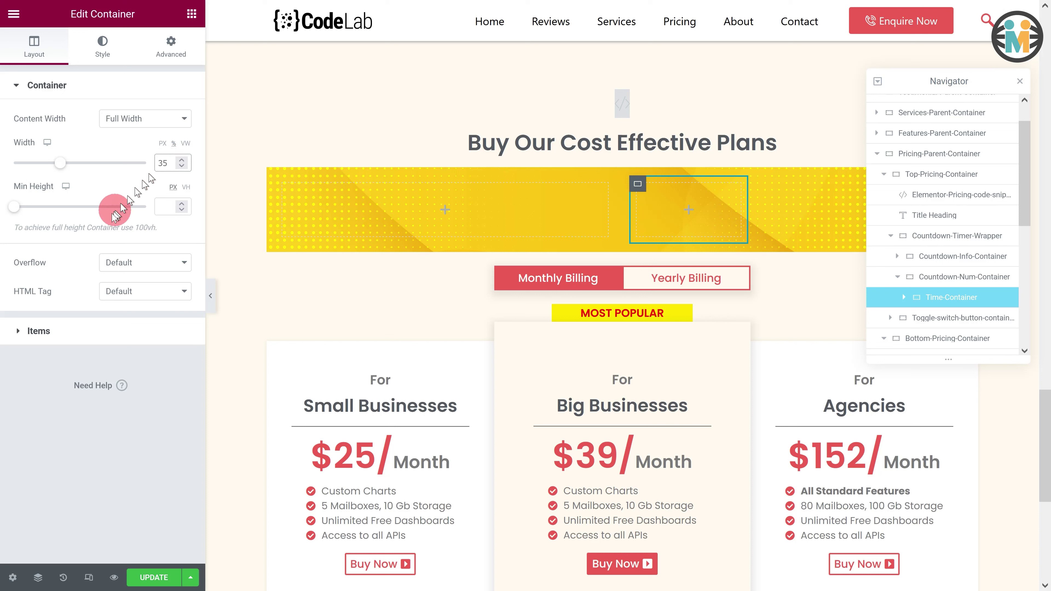
Set Time-Container's items to a row direction, center them with both Align Items and Justify Content, and adjust the elements gap
click(23, 330)
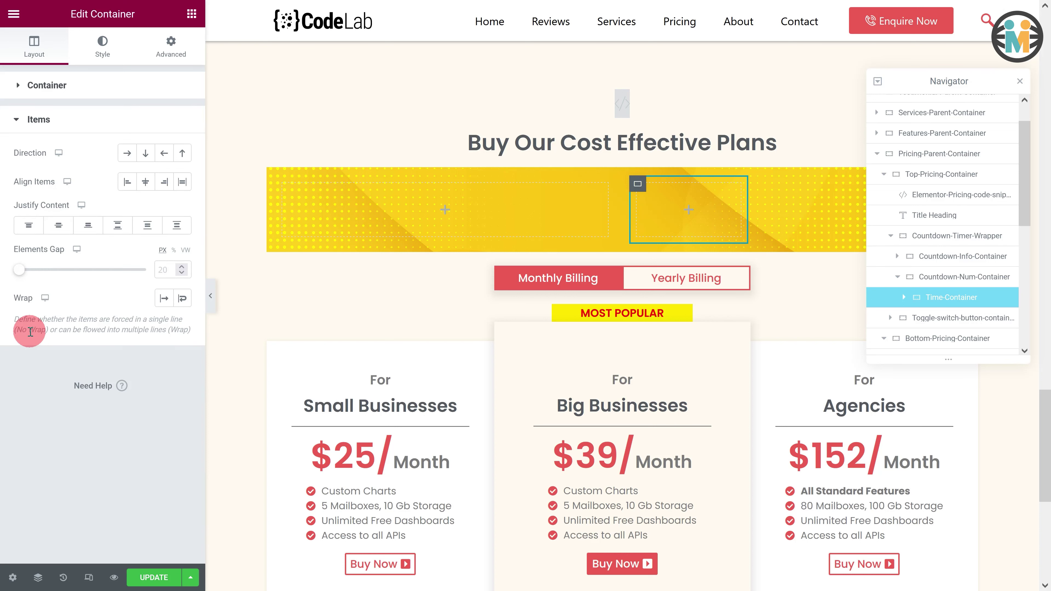
click(128, 158)
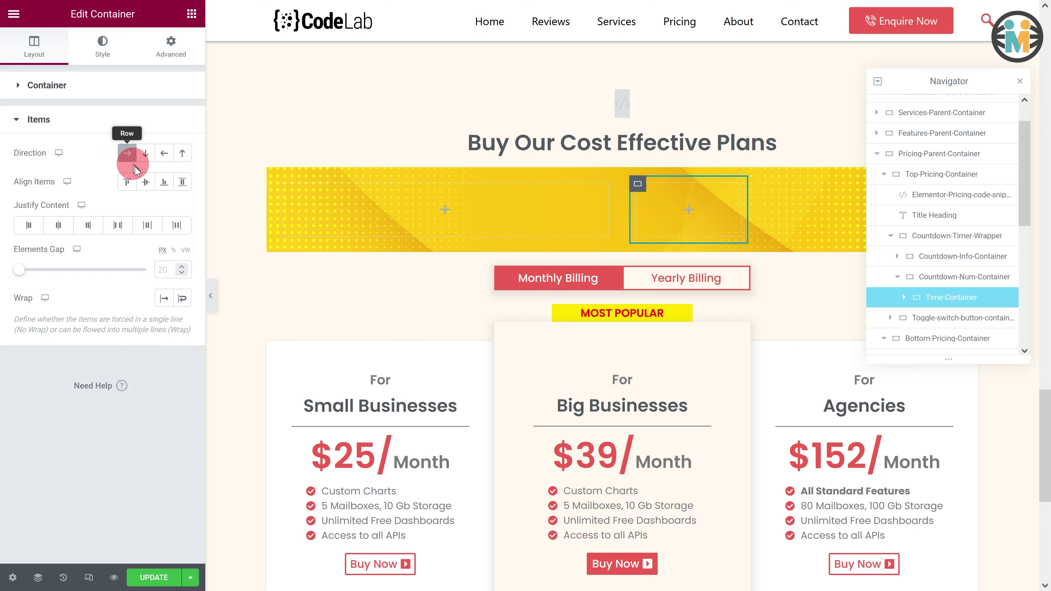
click(146, 181)
click(58, 224)
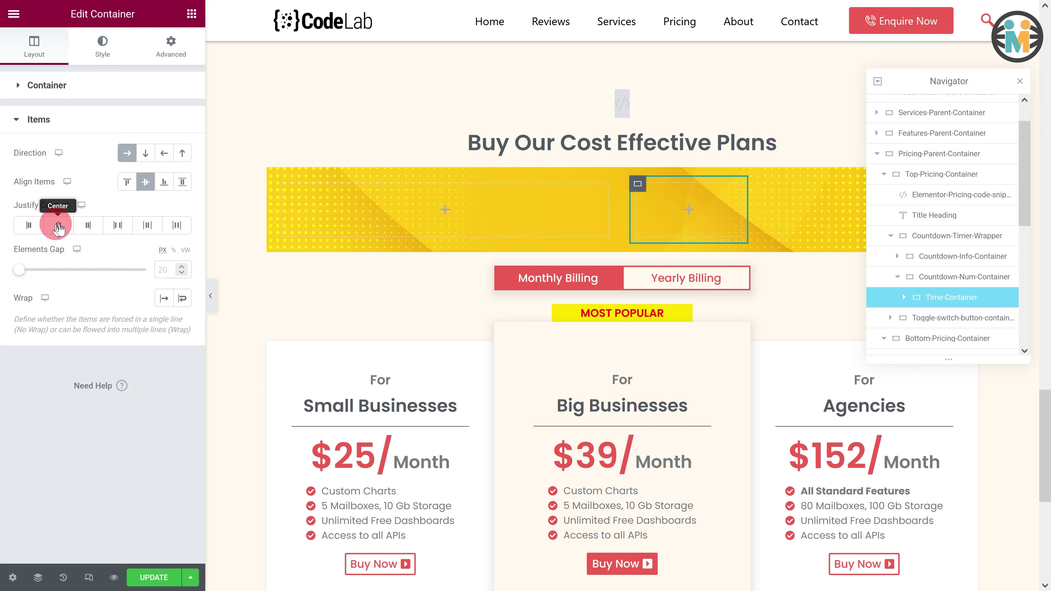
click(160, 268)
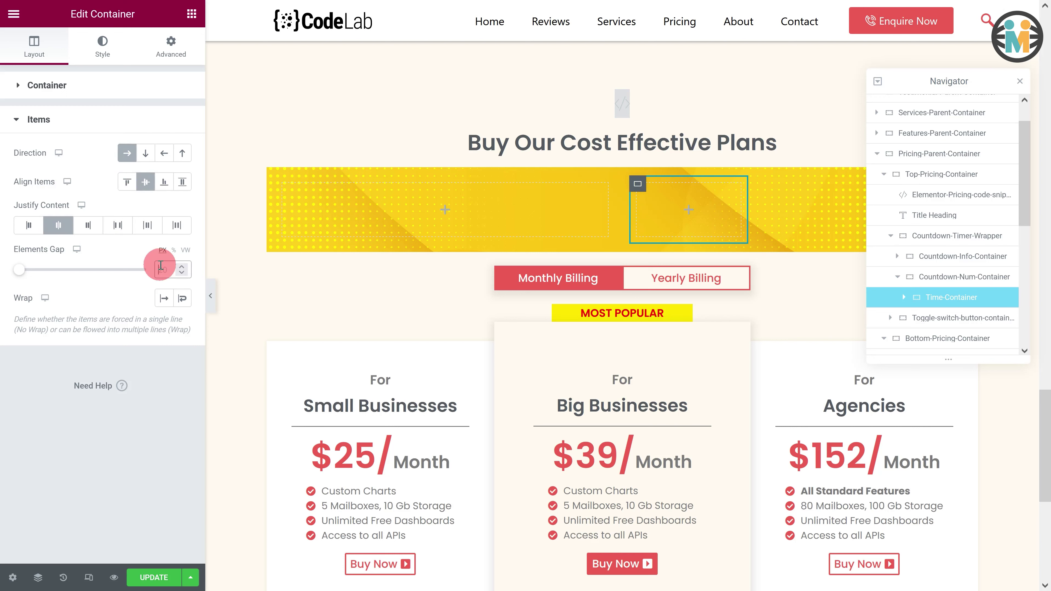
text(1)
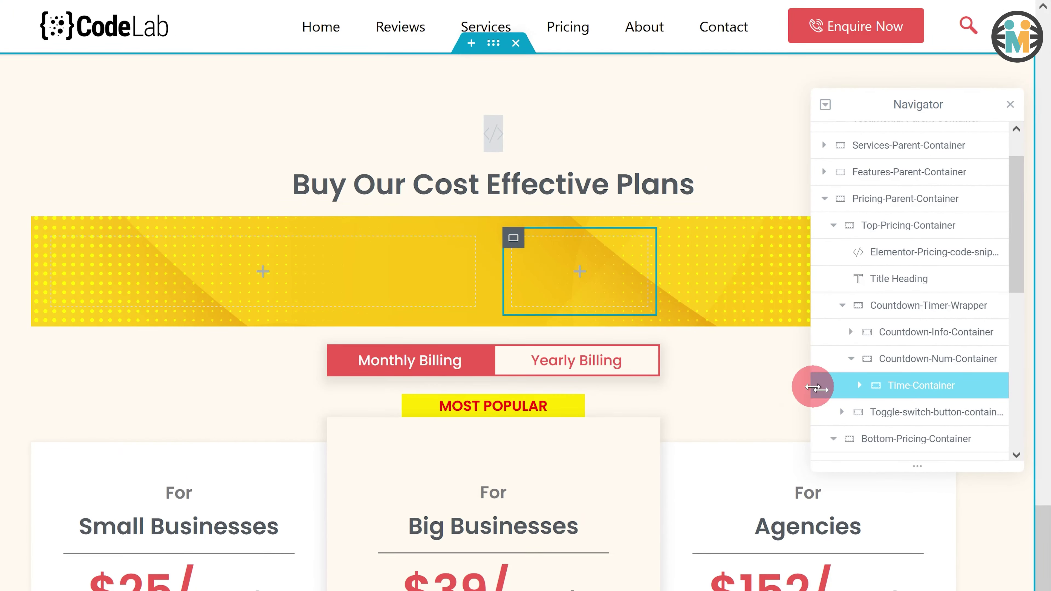
Duplicate Time-Container and rename the copy "Label-Container"
right_click(884, 302)
click(857, 427)
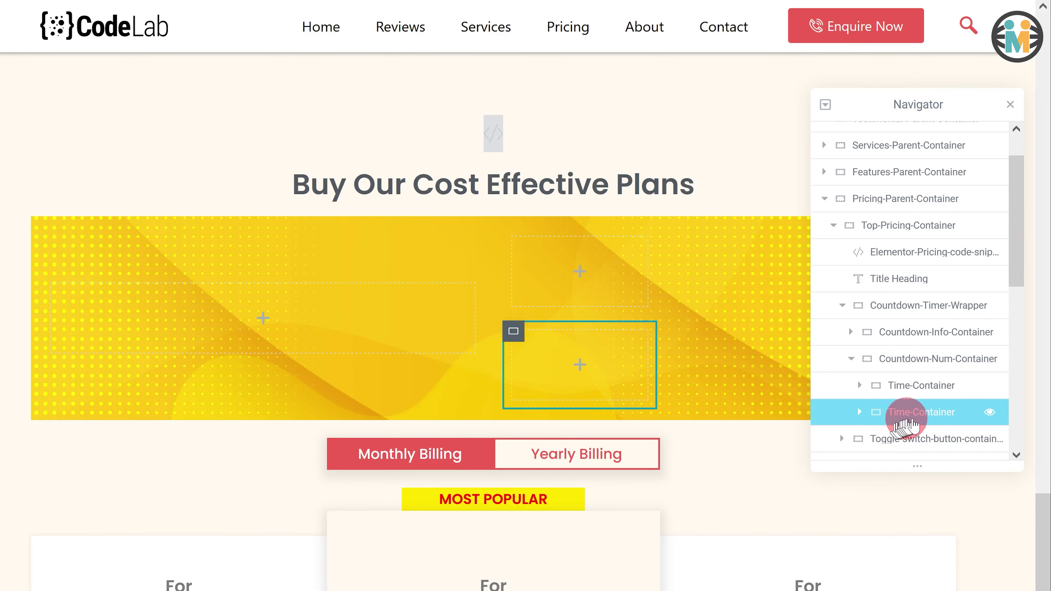
double_click(919, 414)
text(Label)
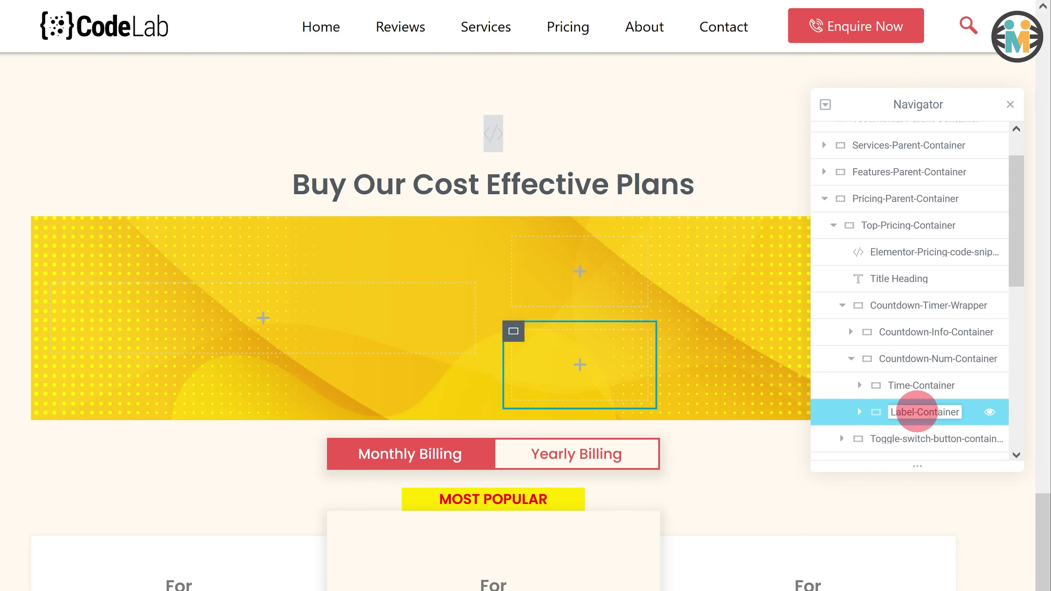
text(-Container)
Add a nested container inside Time-Container and name it "Day-Counter"
click(919, 387)
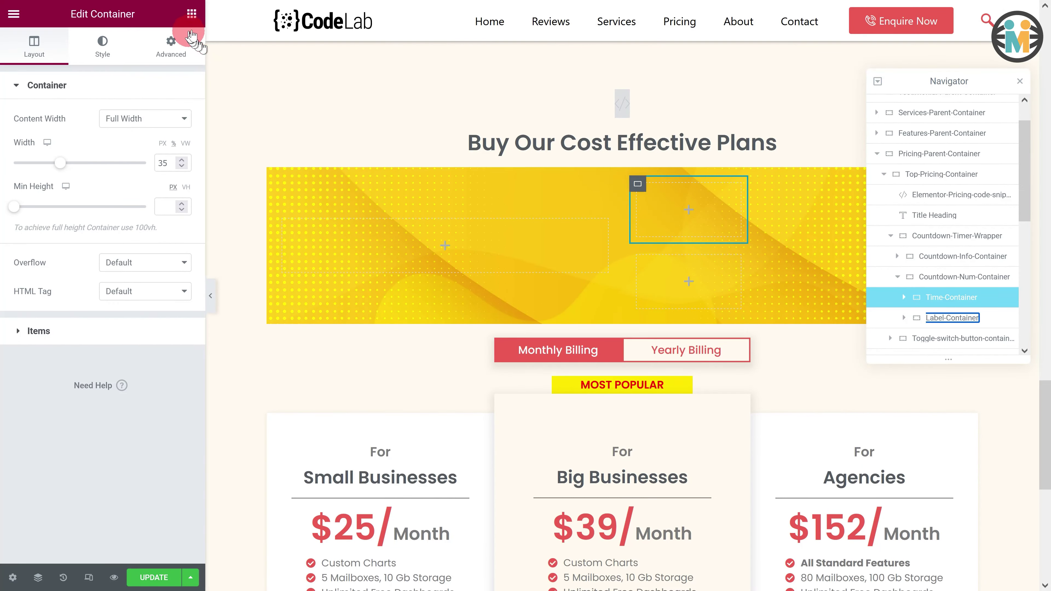
click(191, 15)
drag(68, 184, 657, 218)
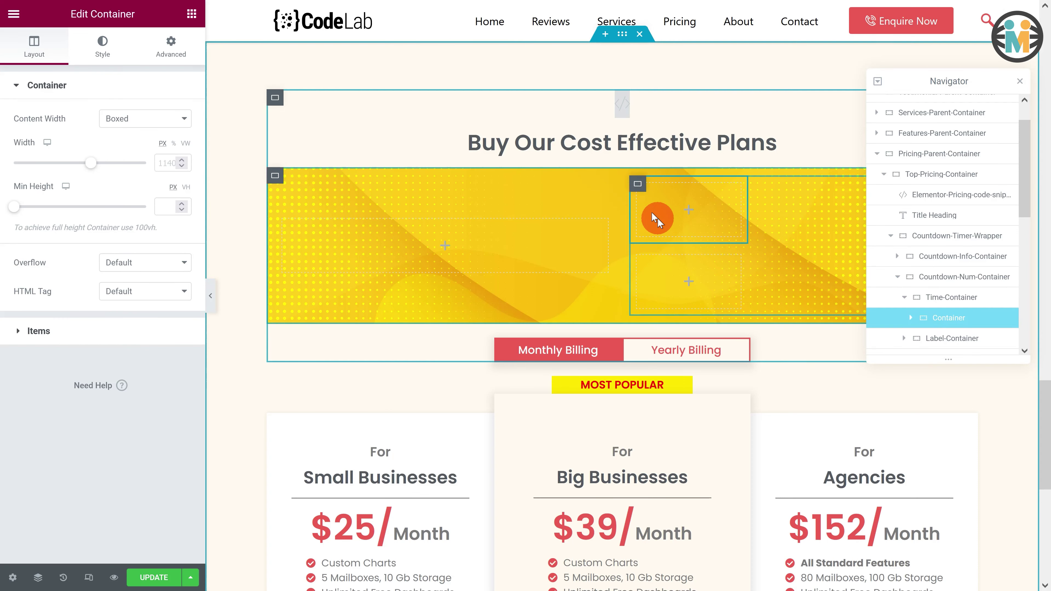
click(939, 318)
double_click(951, 321)
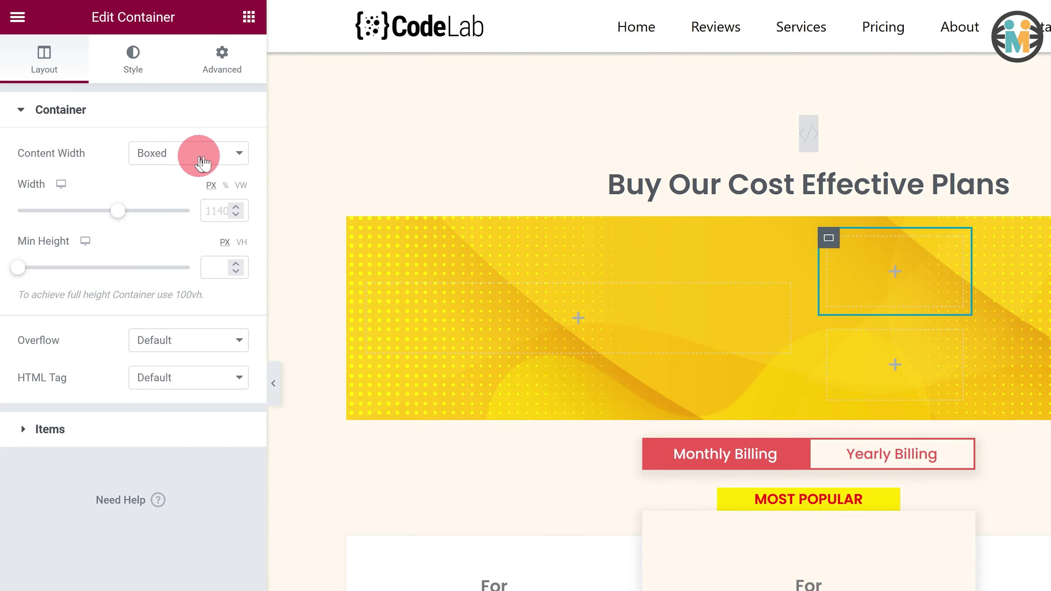
Set Day-Counter's content width to Full Width, with a width of 35 px and a minimum height of 35 px
click(202, 162)
click(169, 197)
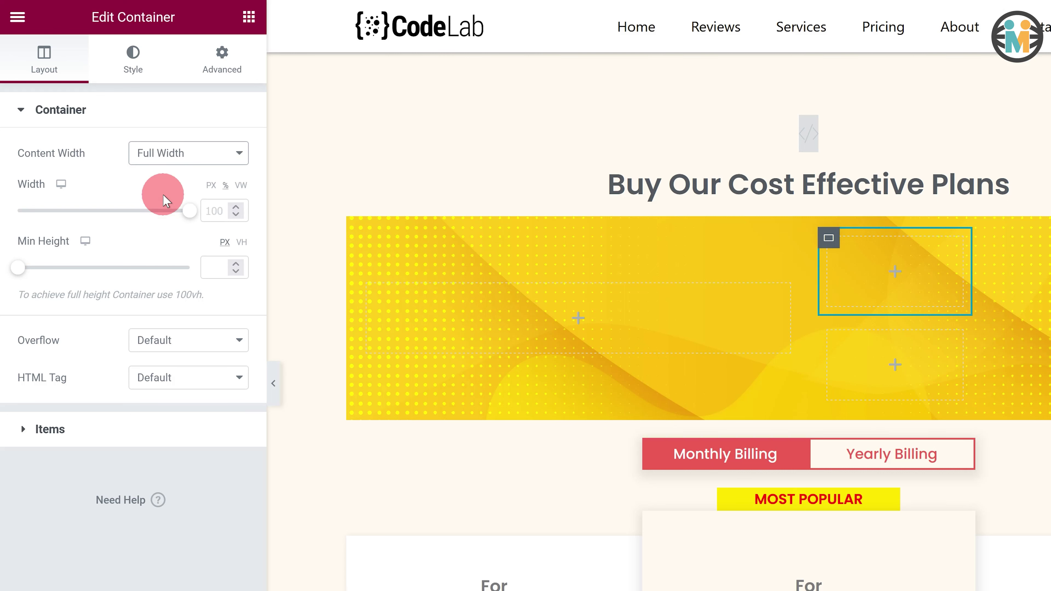
click(212, 185)
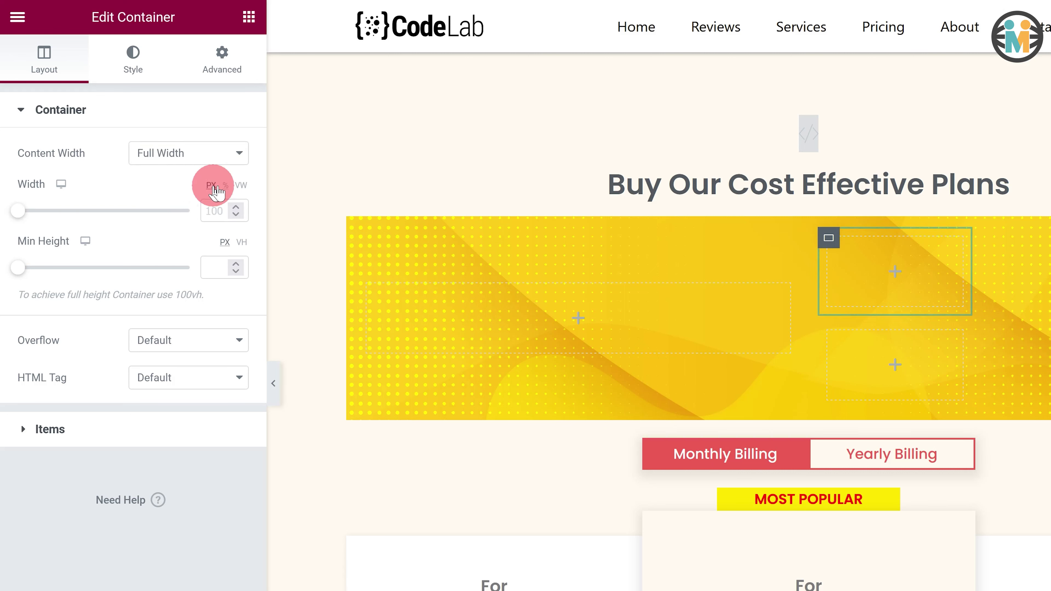
click(217, 205)
text(35)
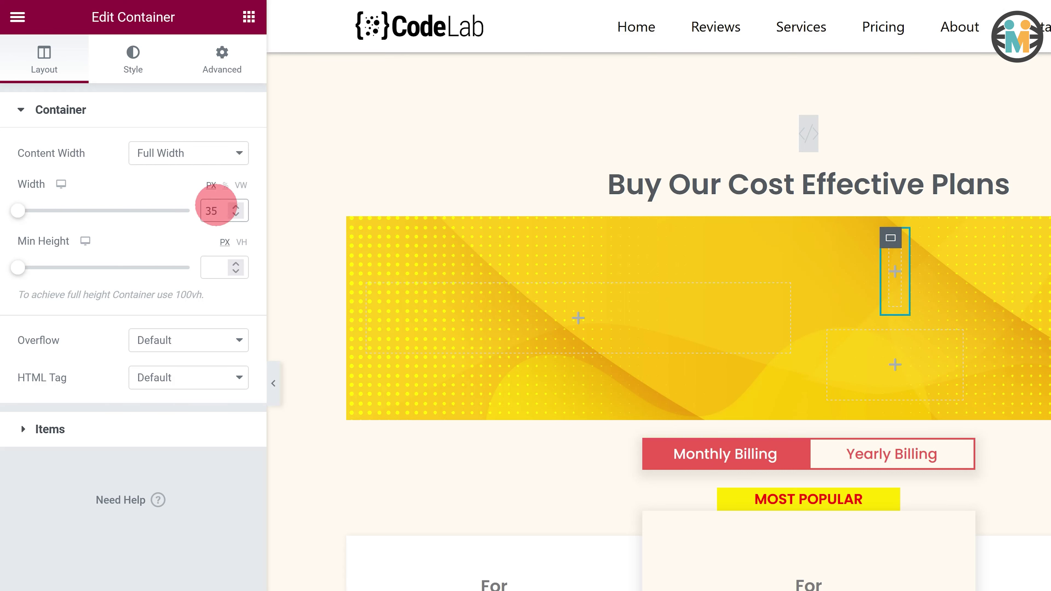
click(220, 267)
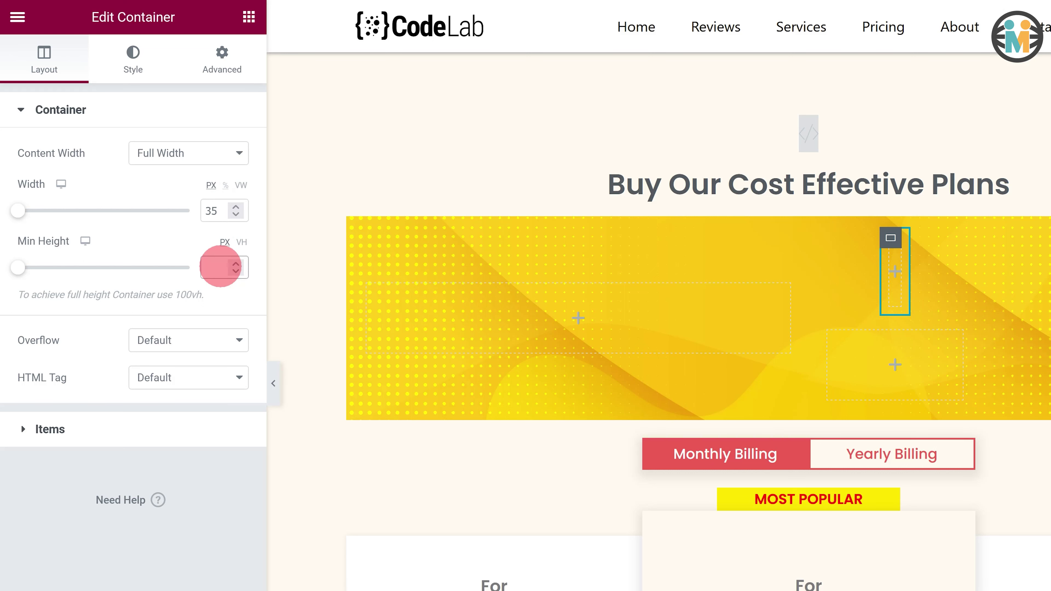
text(35)
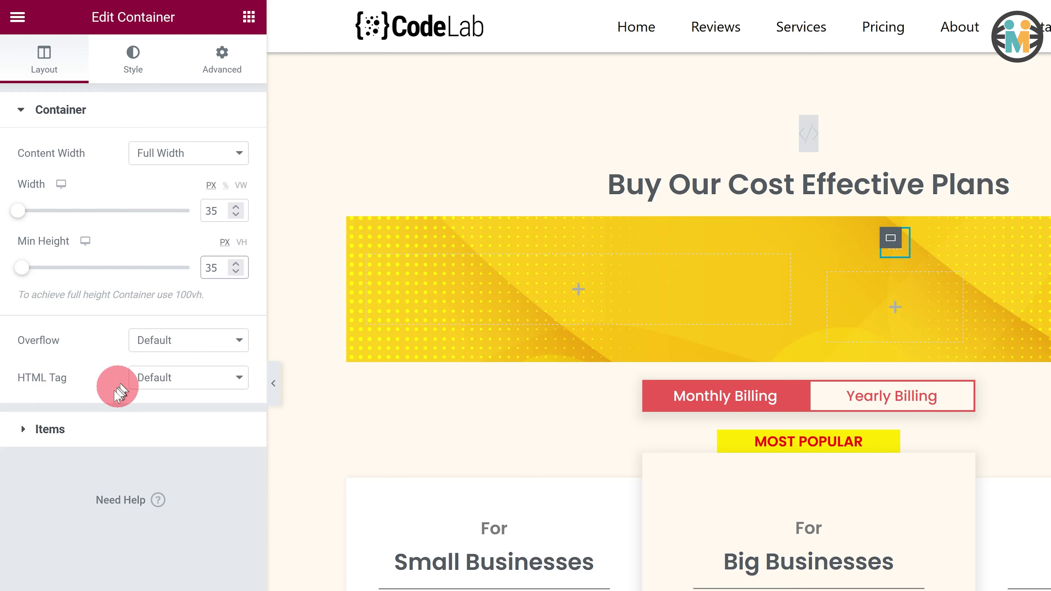
Center Day-Counter's items with both Align Items and Justify Content
click(83, 430)
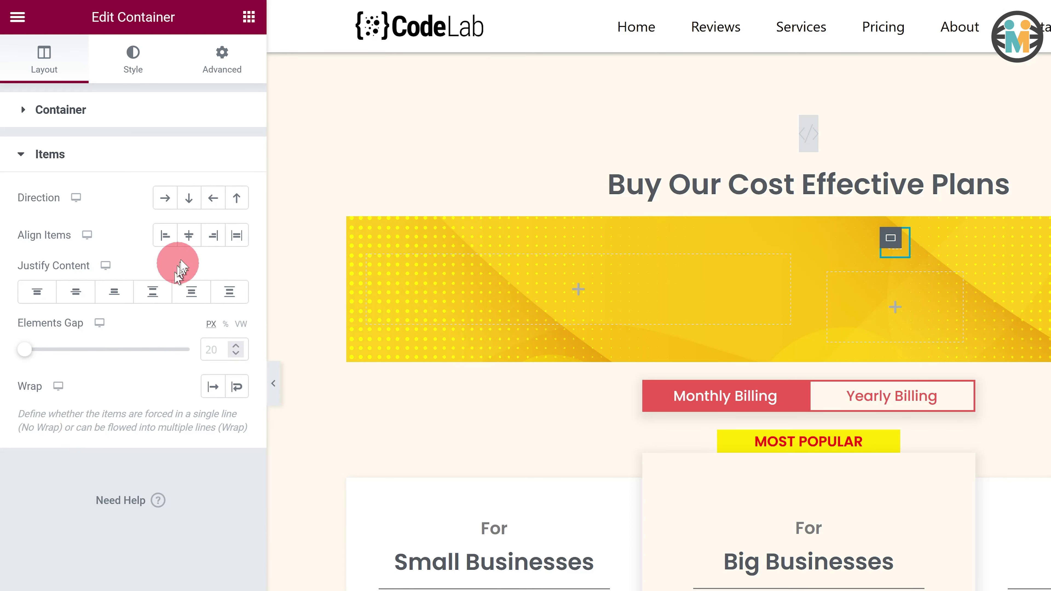
click(190, 238)
click(75, 291)
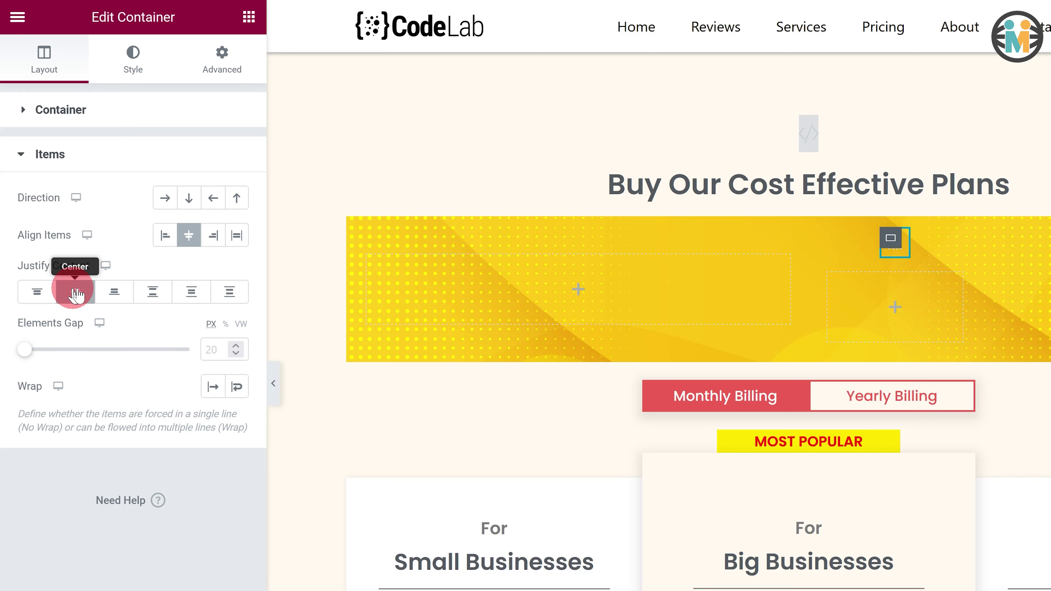
Give Day-Counter a classic background in solid white
click(132, 58)
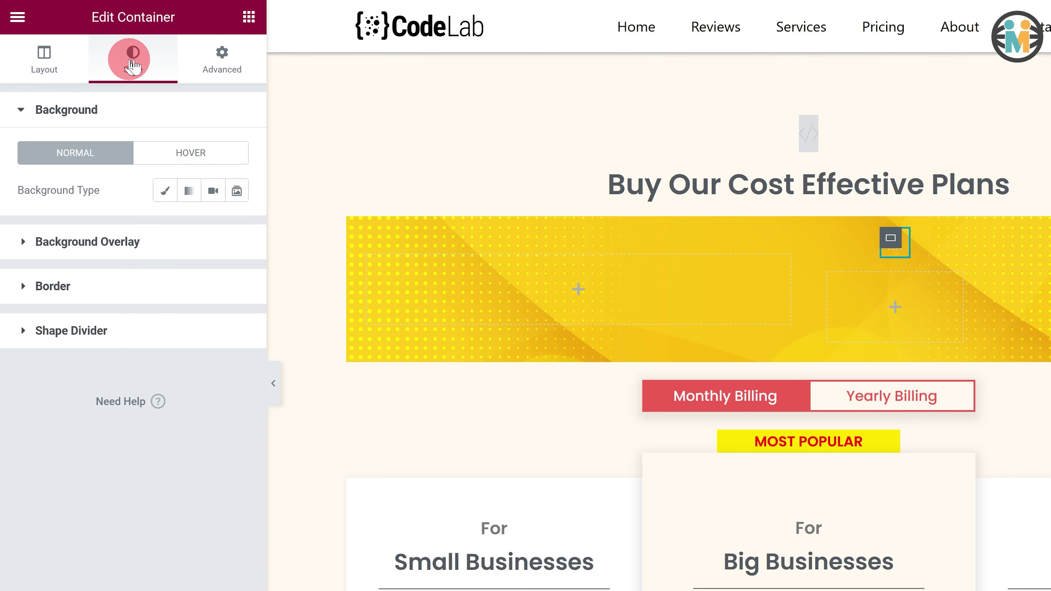
click(165, 192)
click(231, 229)
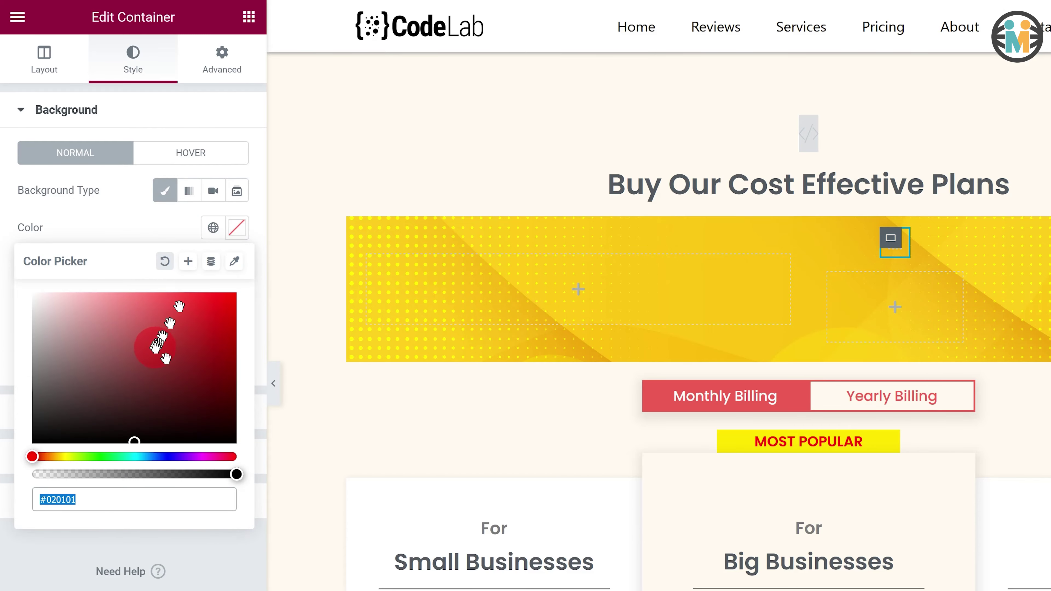
click(164, 228)
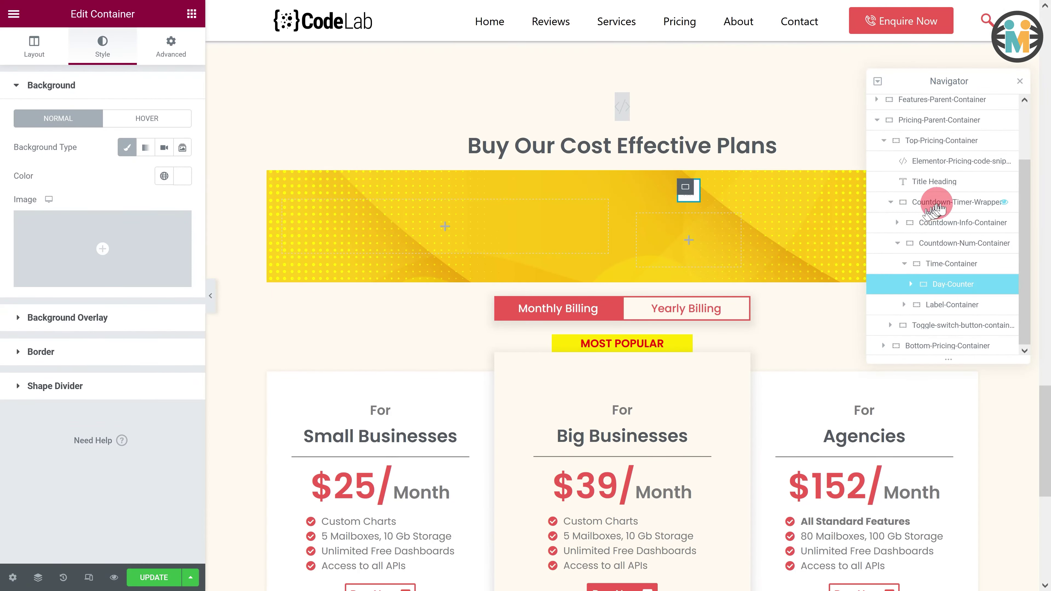
Add a center-aligned Heading widget inside Day-Counter with the title <span id="num1" class="num"></span>
click(925, 204)
click(191, 15)
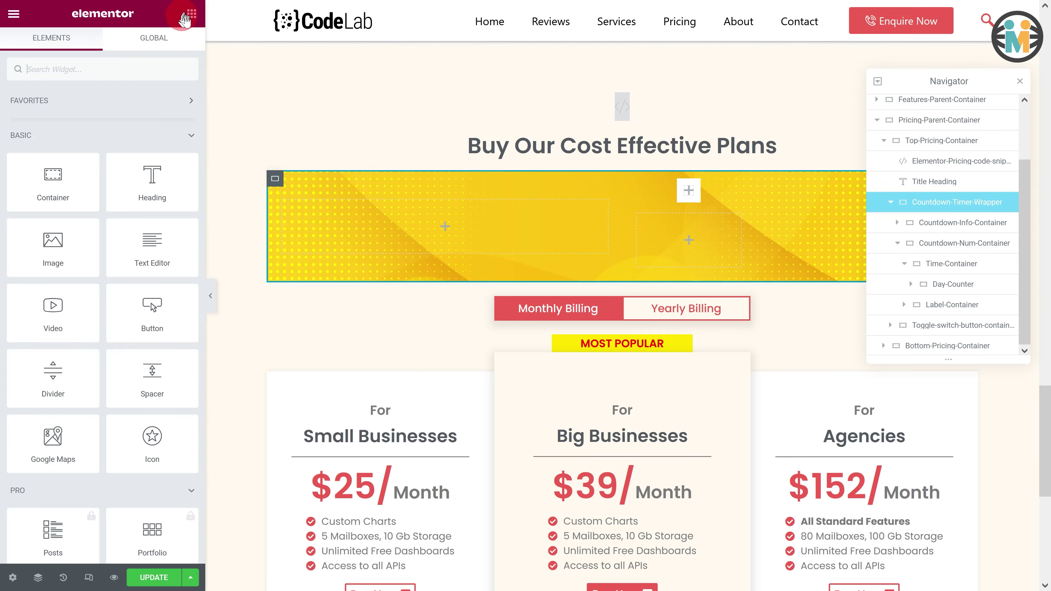
drag(142, 159, 691, 195)
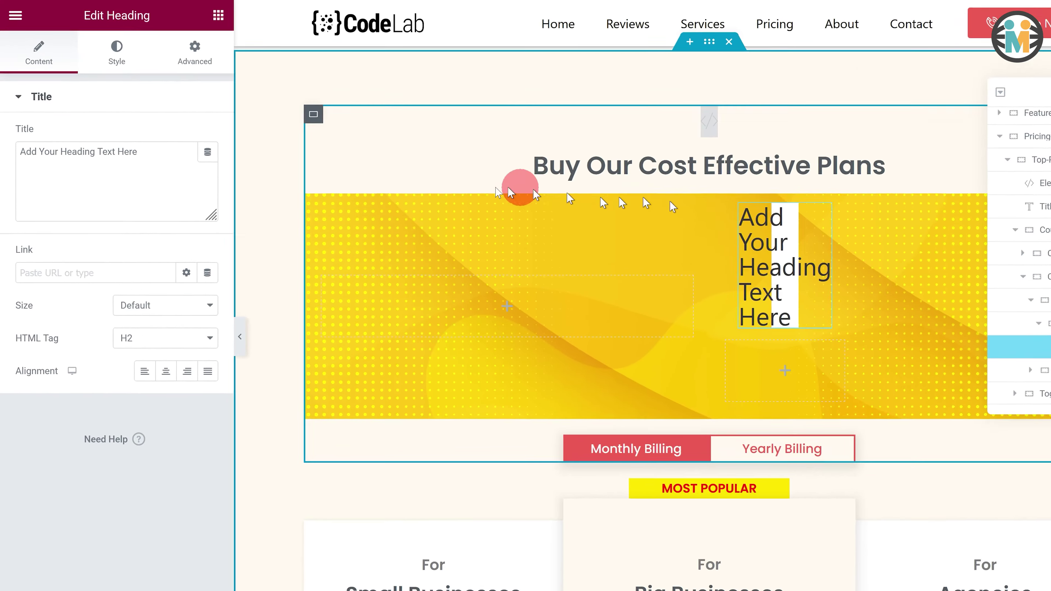
click(174, 136)
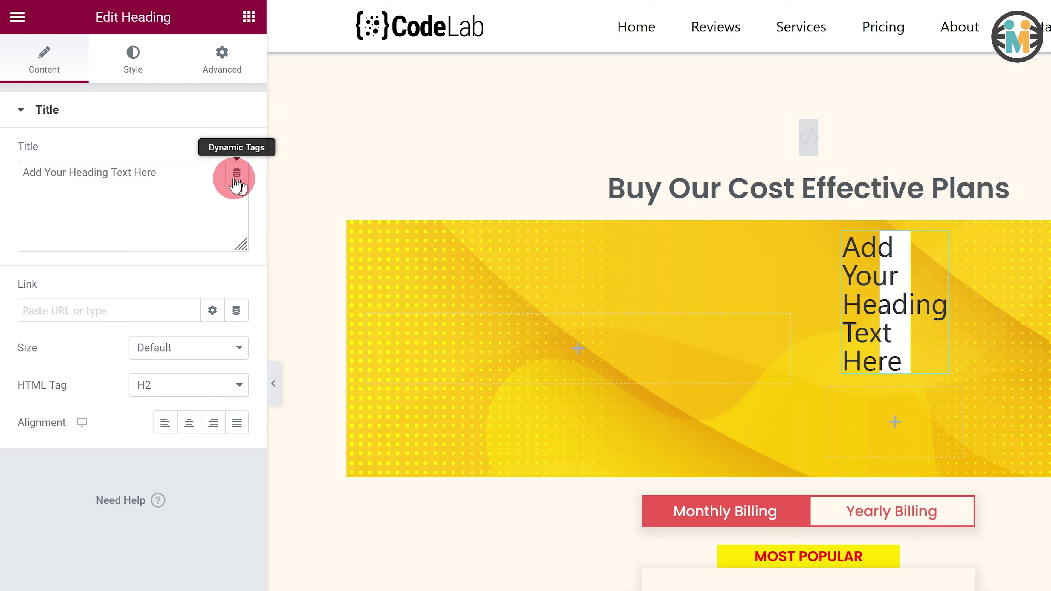
drag(200, 175, 18, 158)
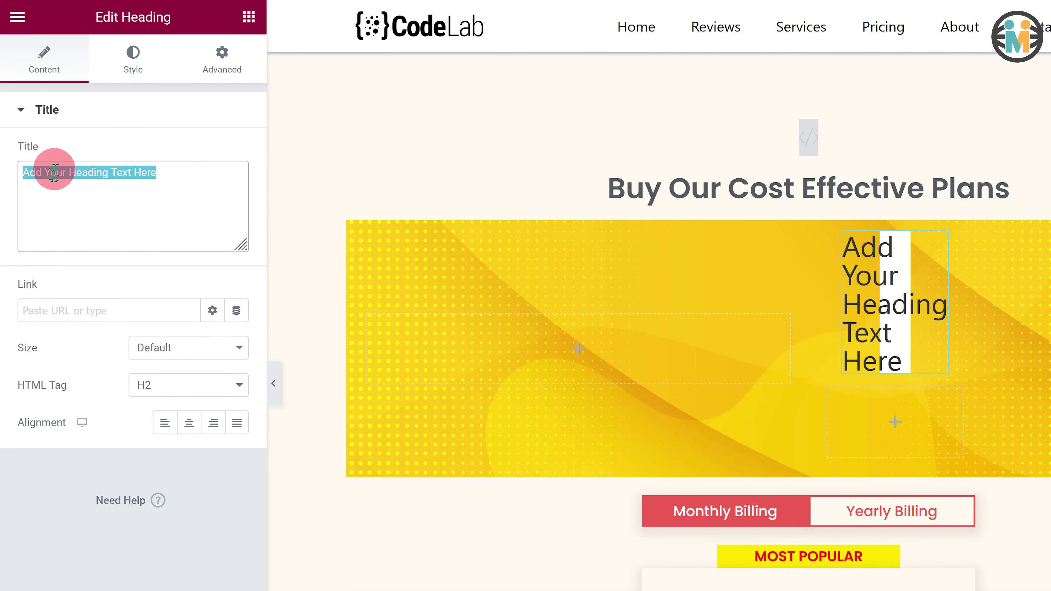
text(<span id="num1" class="num"></span>)
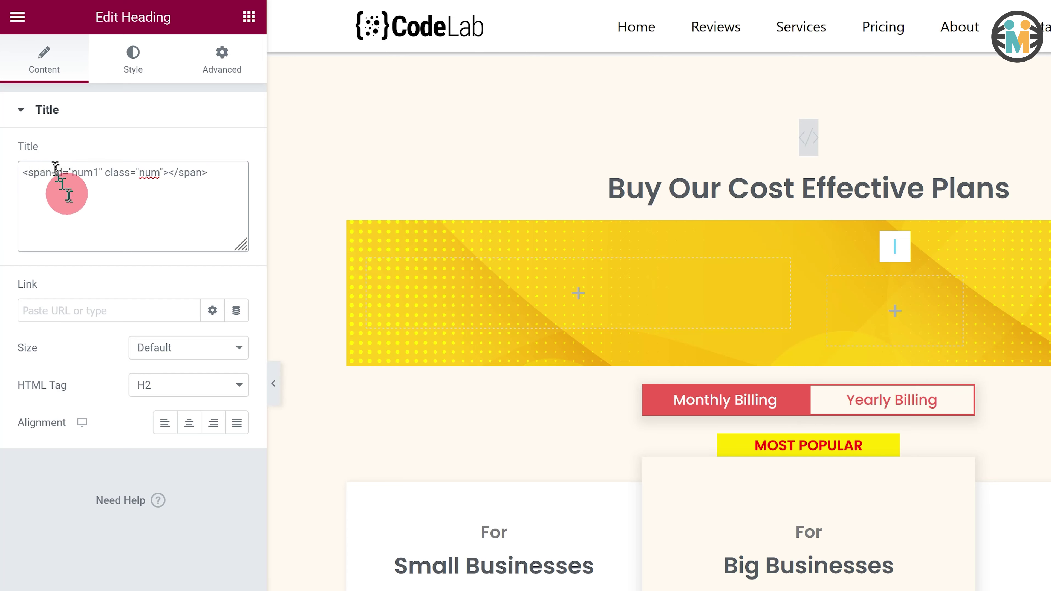
click(189, 422)
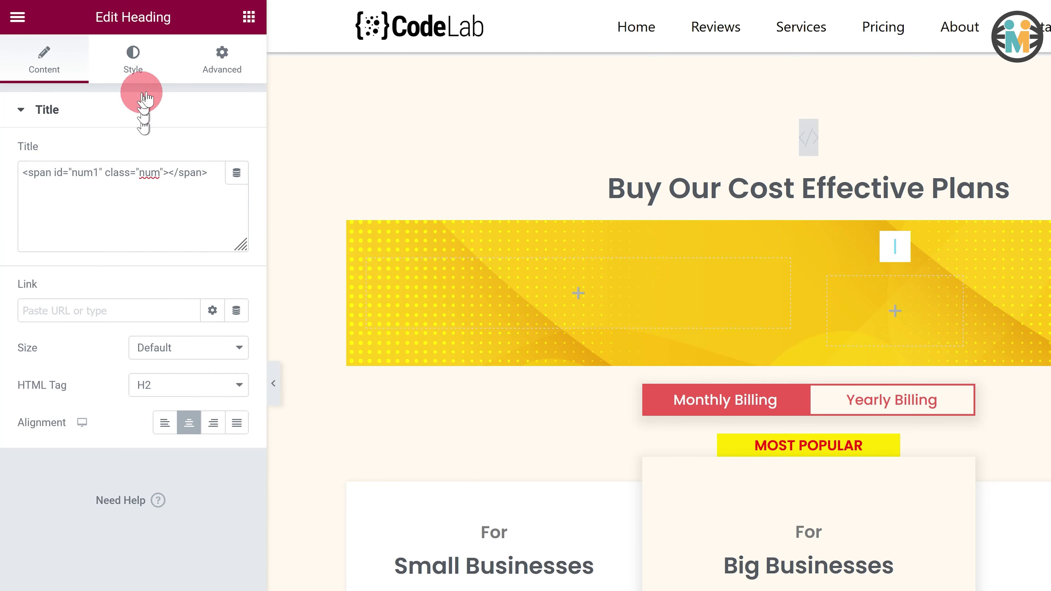
Set the Day-Counter heading's text color to the global Hover color and its typography to Roboto at 1.5 EM
click(133, 58)
click(214, 153)
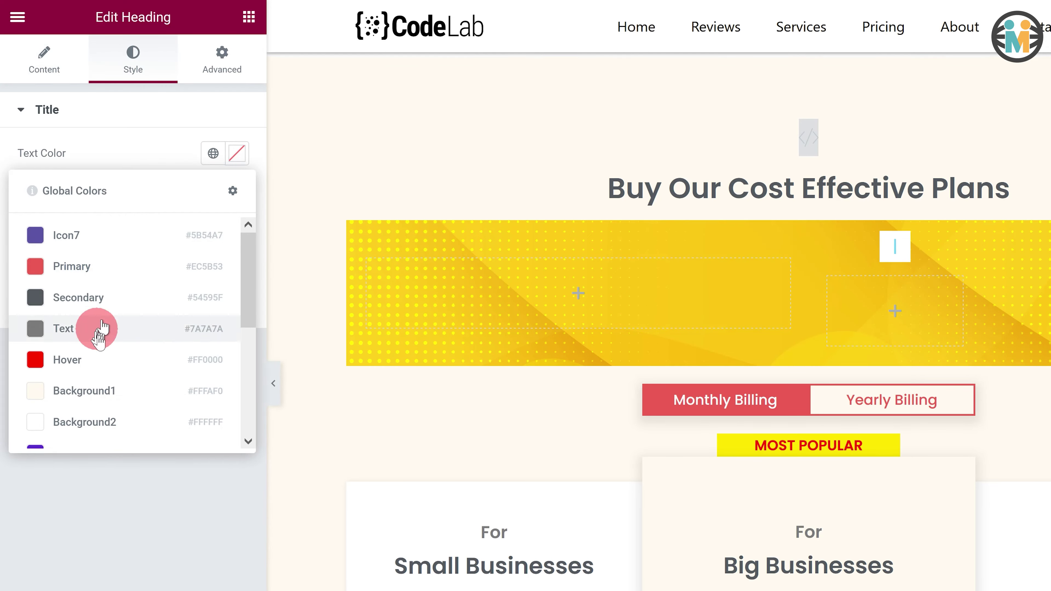
click(82, 360)
click(240, 190)
click(191, 273)
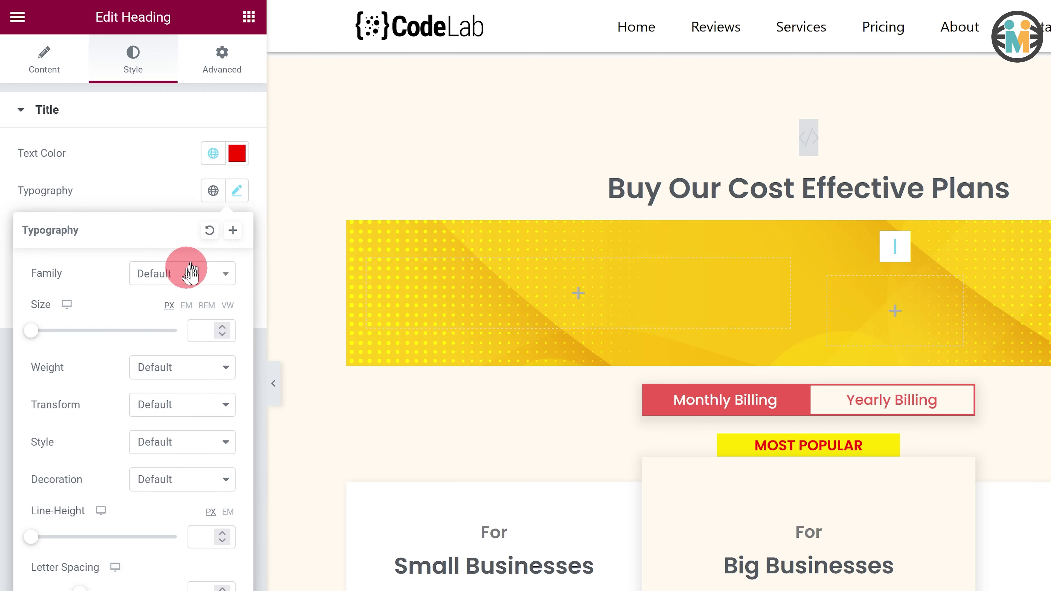
text(roboto)
click(164, 344)
click(202, 327)
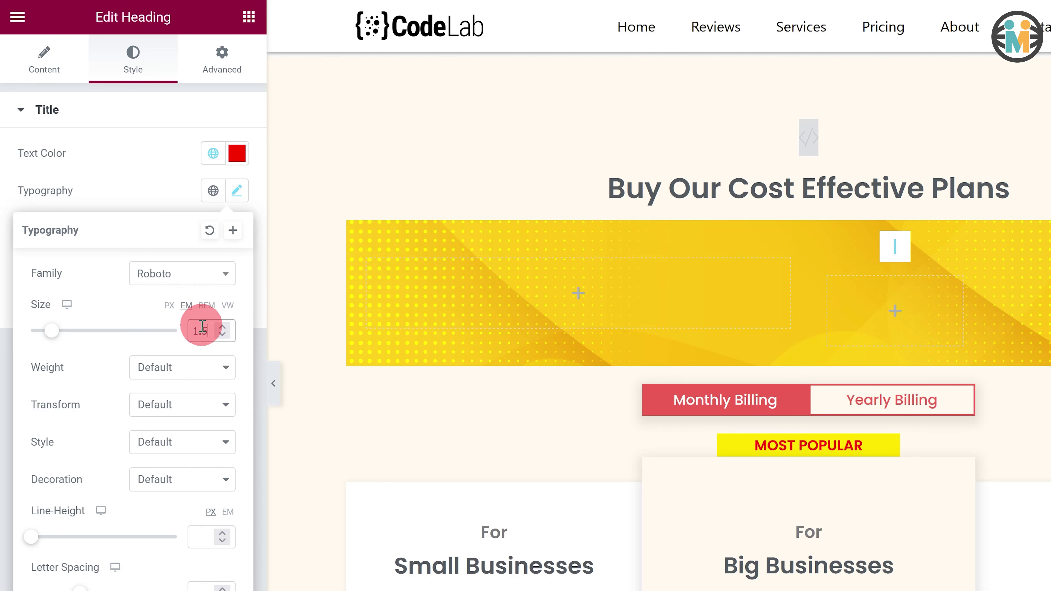
click(156, 187)
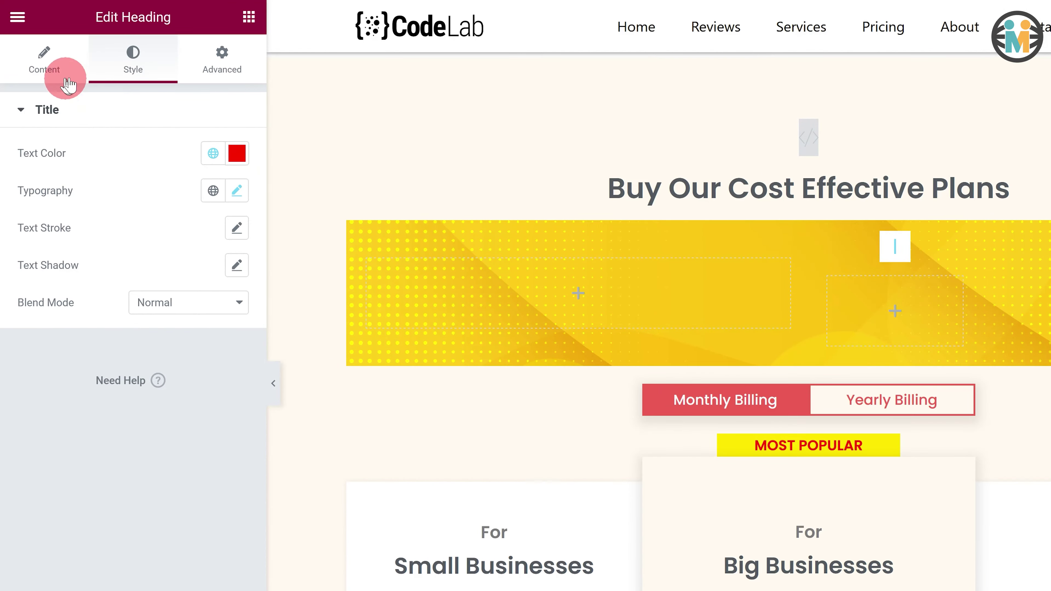
click(34, 47)
click(156, 127)
drag(205, 165, 22, 174)
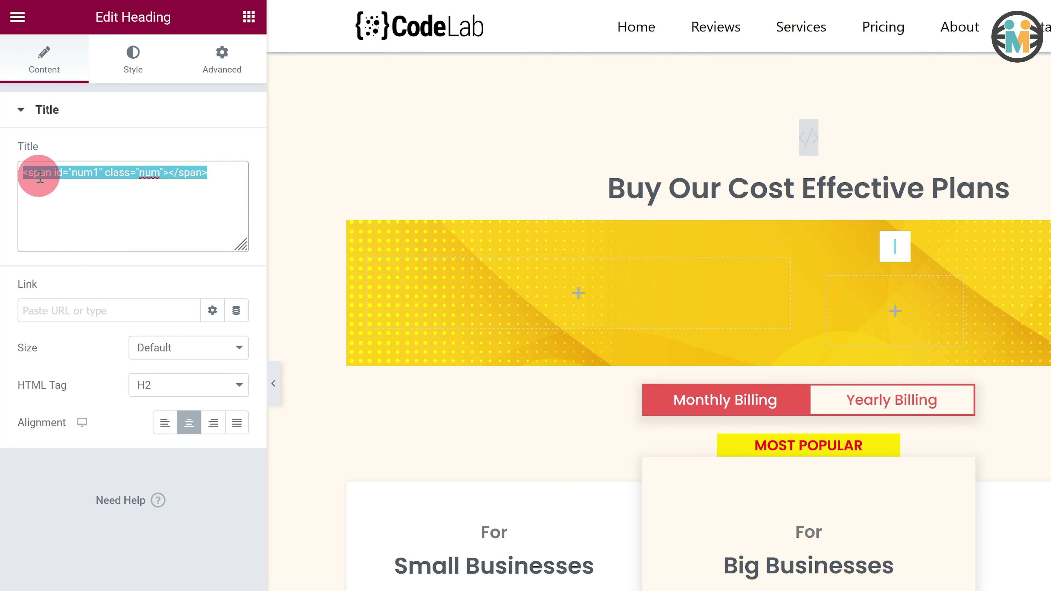
key(ctrl+p)
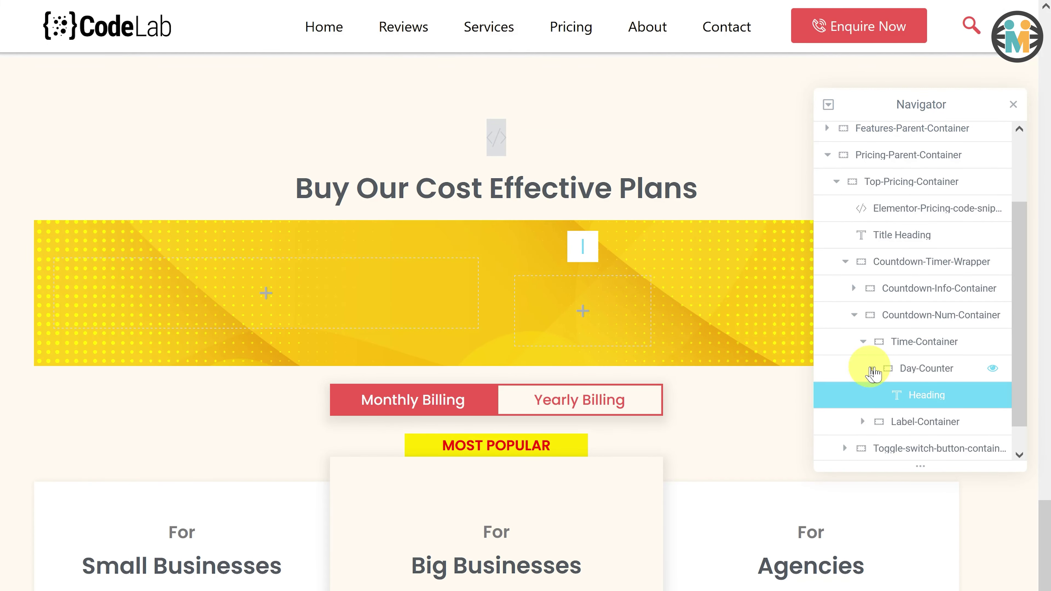
Collapse Day-Counter and duplicate it twice inside Time-Container
click(871, 369)
click(853, 371)
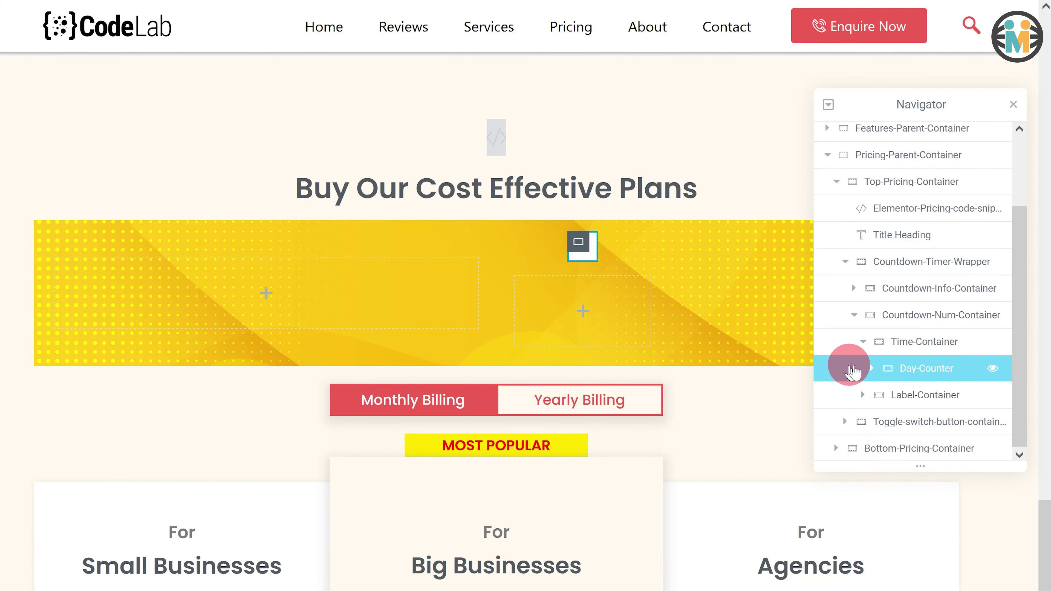
right_click(852, 371)
click(873, 405)
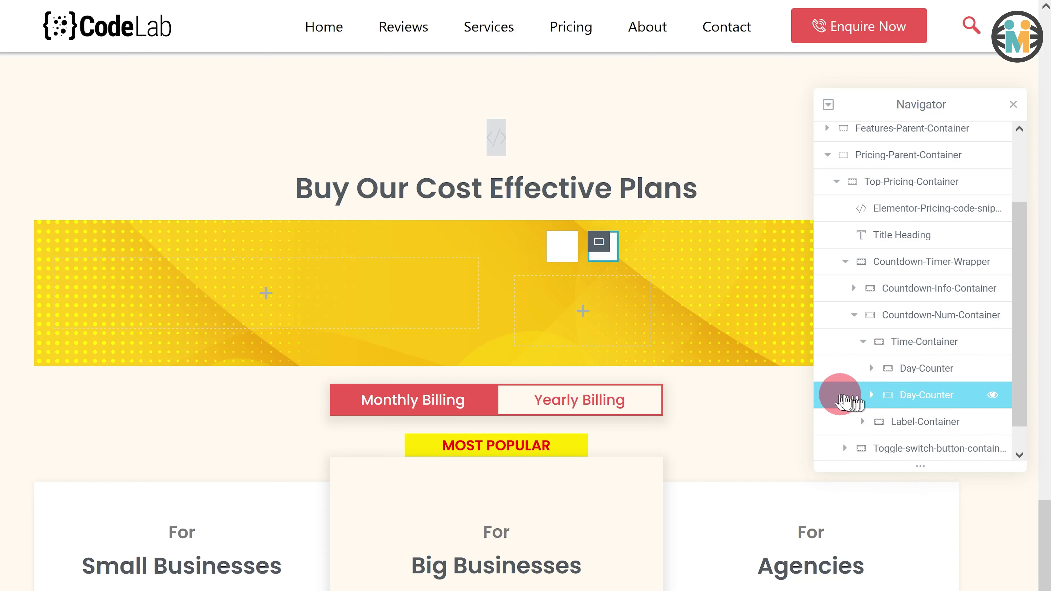
right_click(851, 401)
click(868, 434)
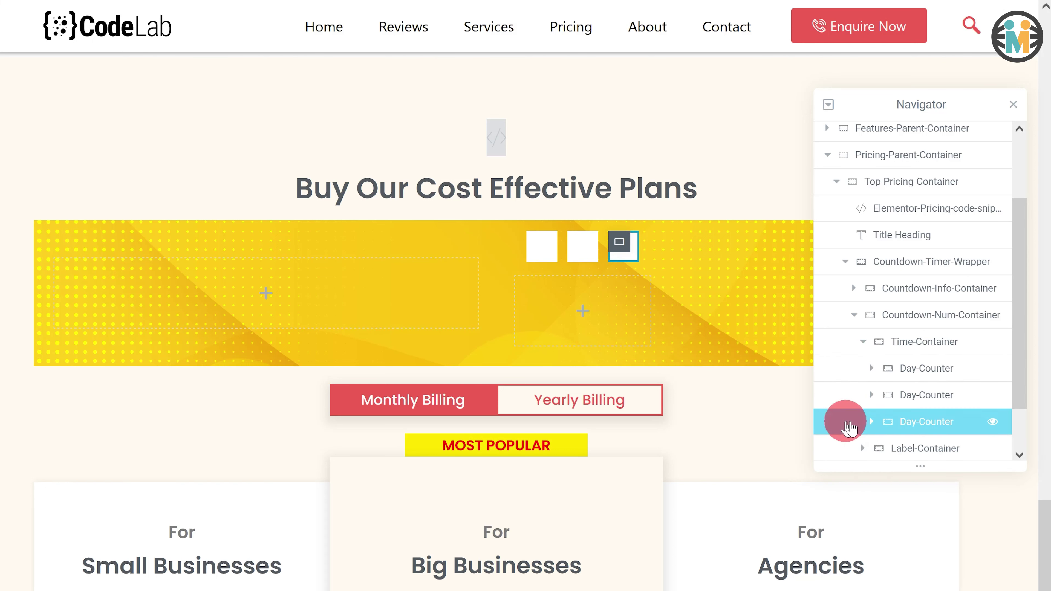
Duplicate Day-Counter once more and rename the three copies Hour-Counter, Minute-Counter and Second-Counter
right_click(865, 434)
click(879, 461)
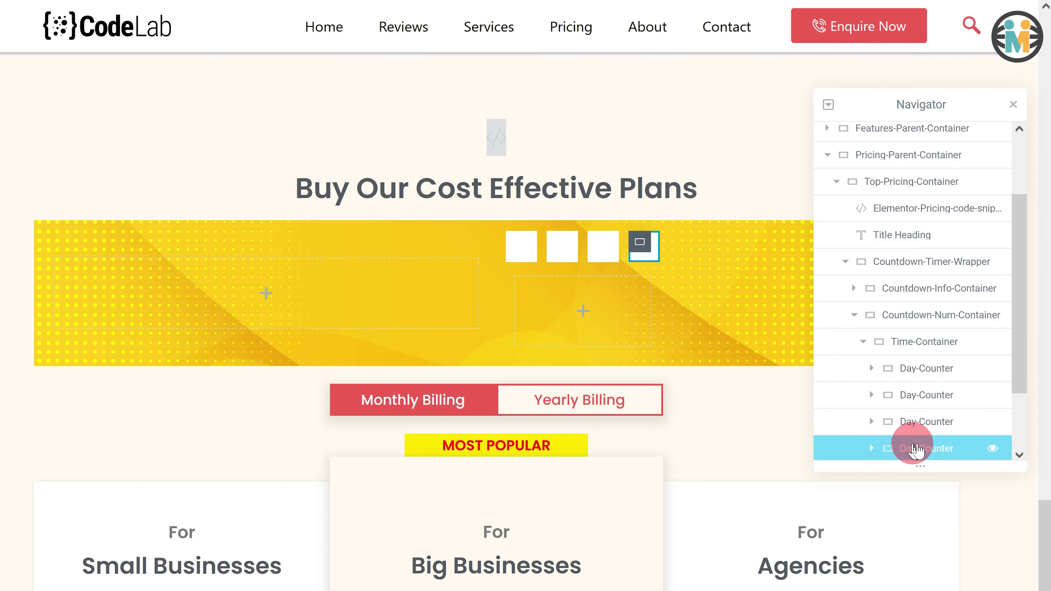
click(913, 399)
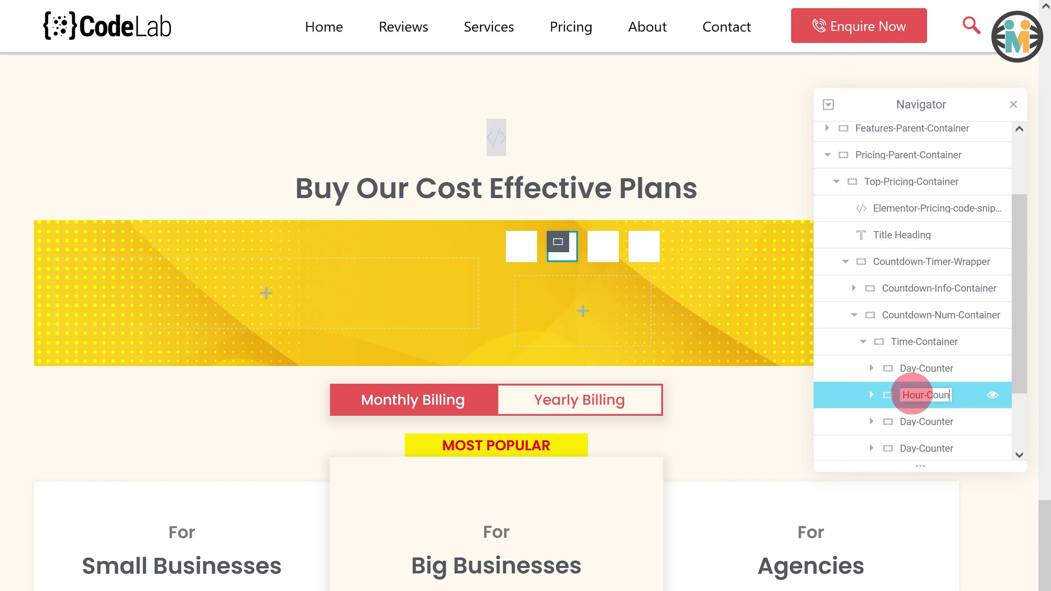
double_click(918, 422)
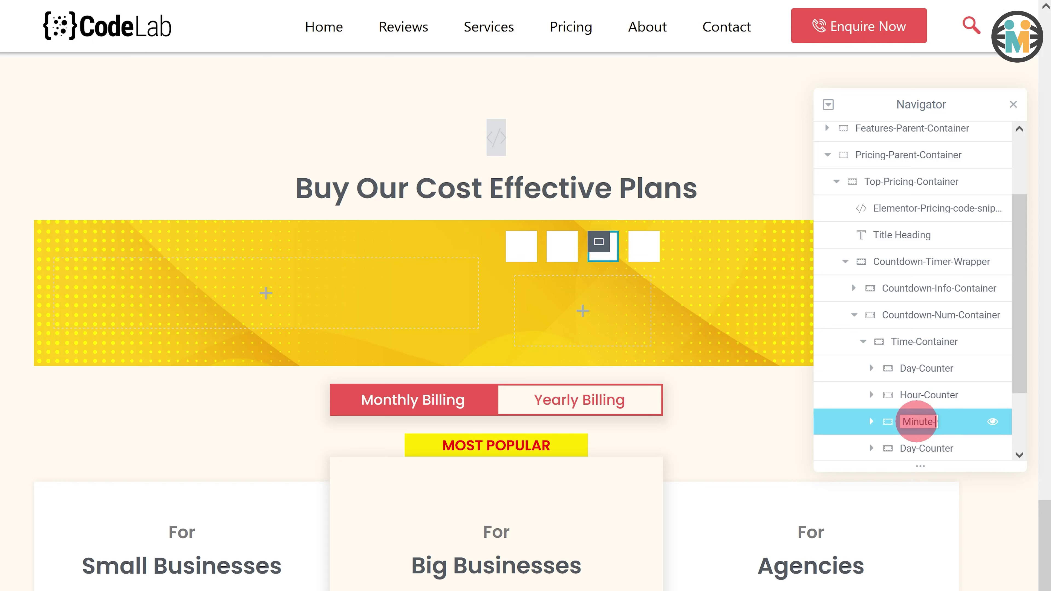
double_click(922, 449)
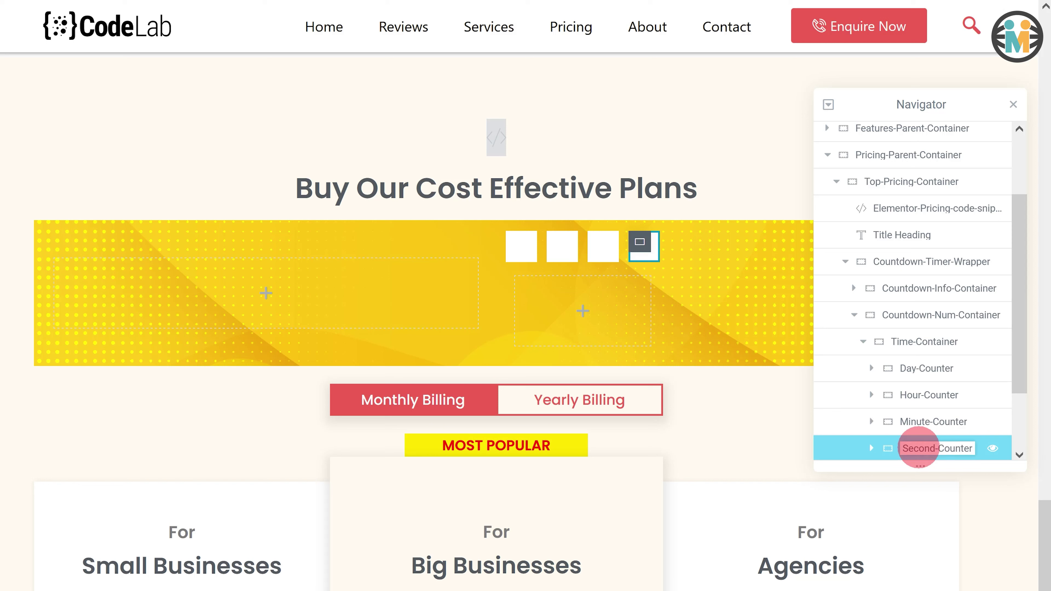
Replace the title of the heading inside Hour-Counter with <span id="num2" class="num"></span>
click(872, 395)
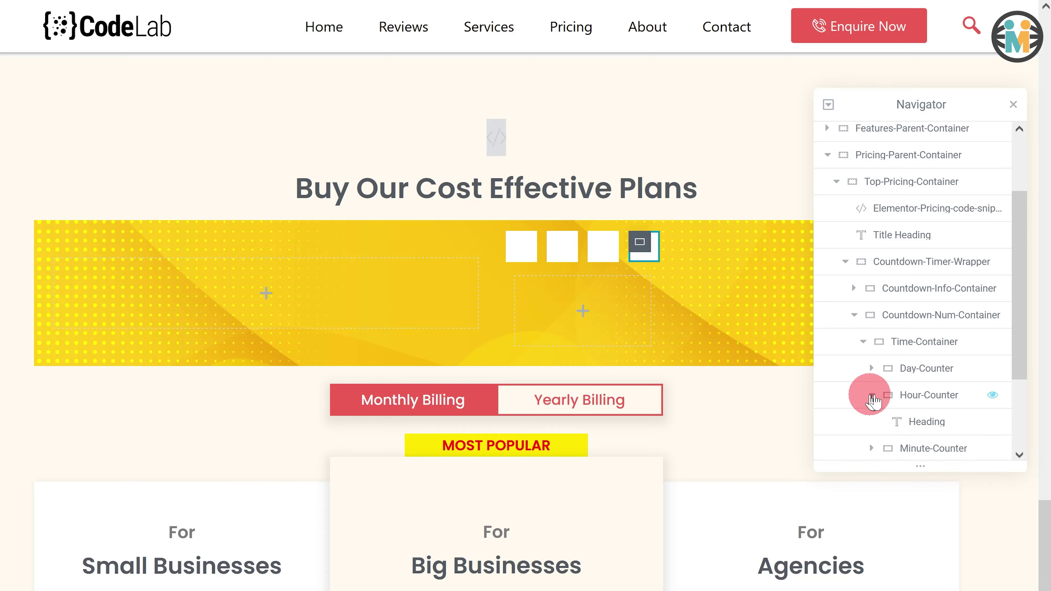
click(916, 424)
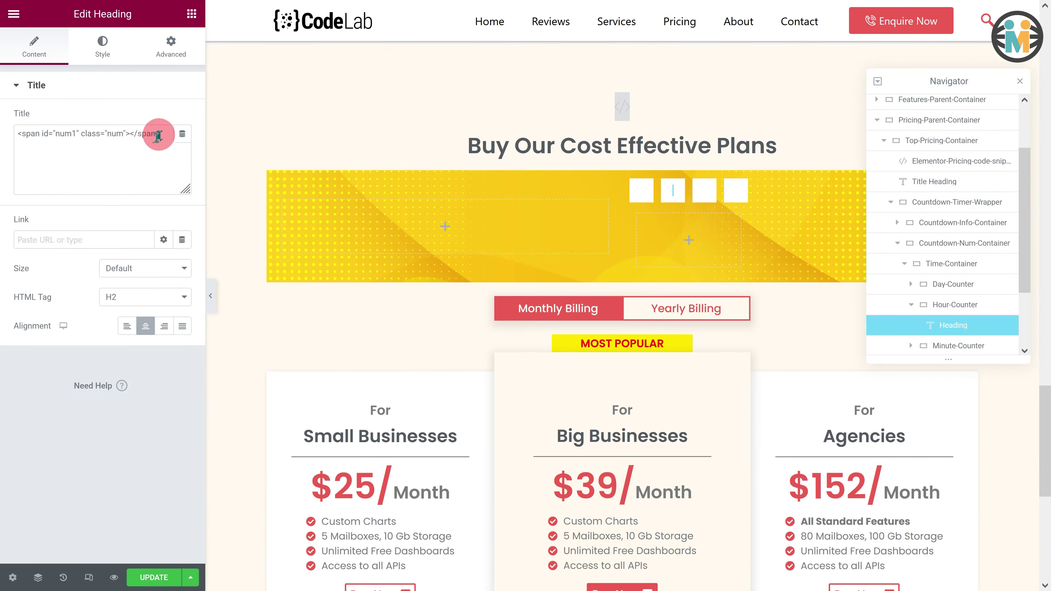
drag(158, 135, 6, 131)
key(BackSpace)
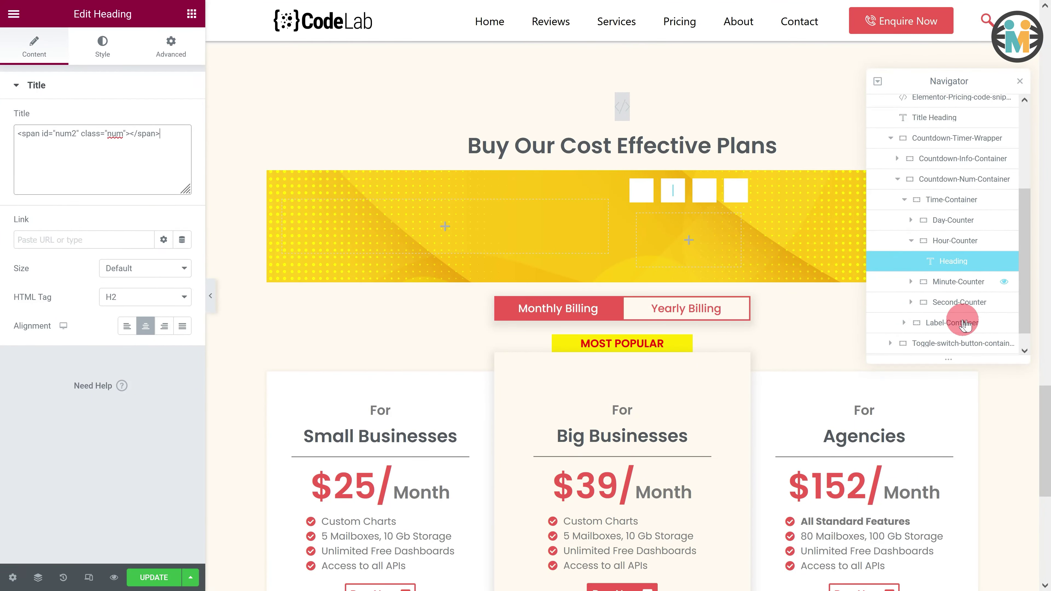
Replace the title of the heading inside Minute-Counter with <span id="num3" class="num"></span>
click(910, 281)
click(950, 300)
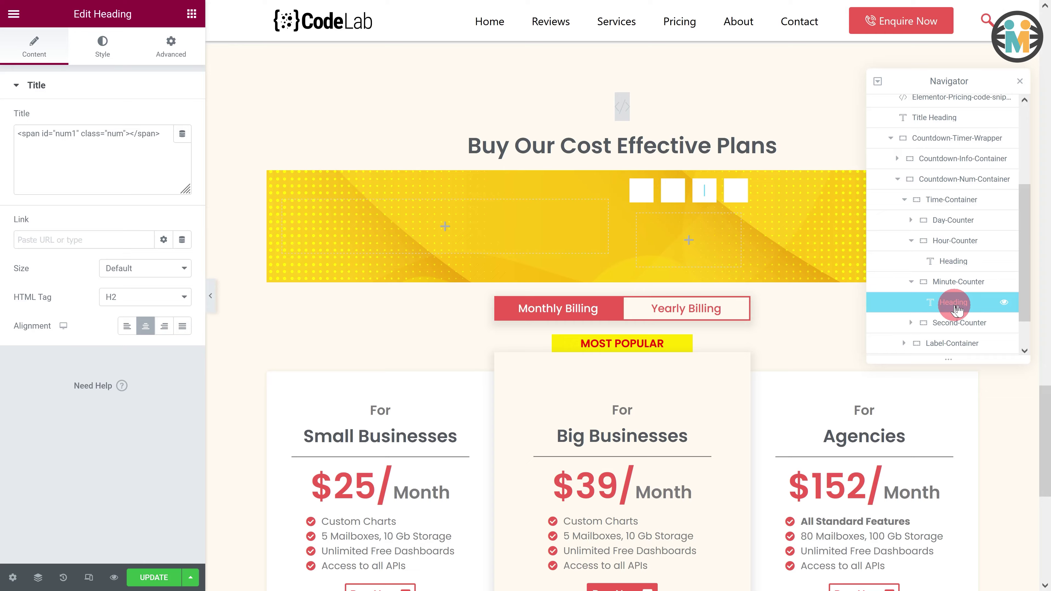
drag(200, 161, 2, 150)
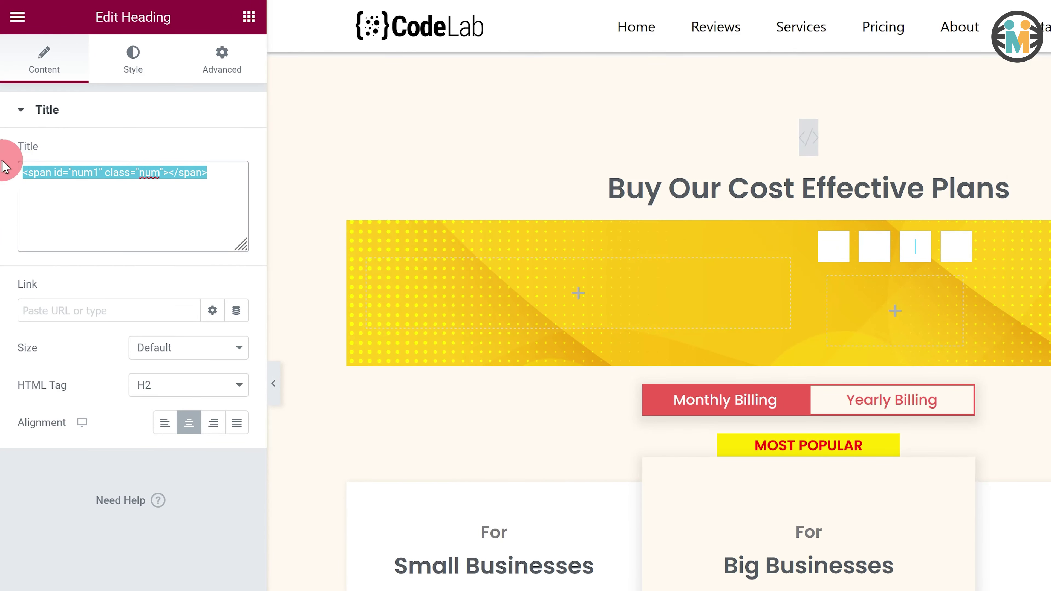
text(<span)
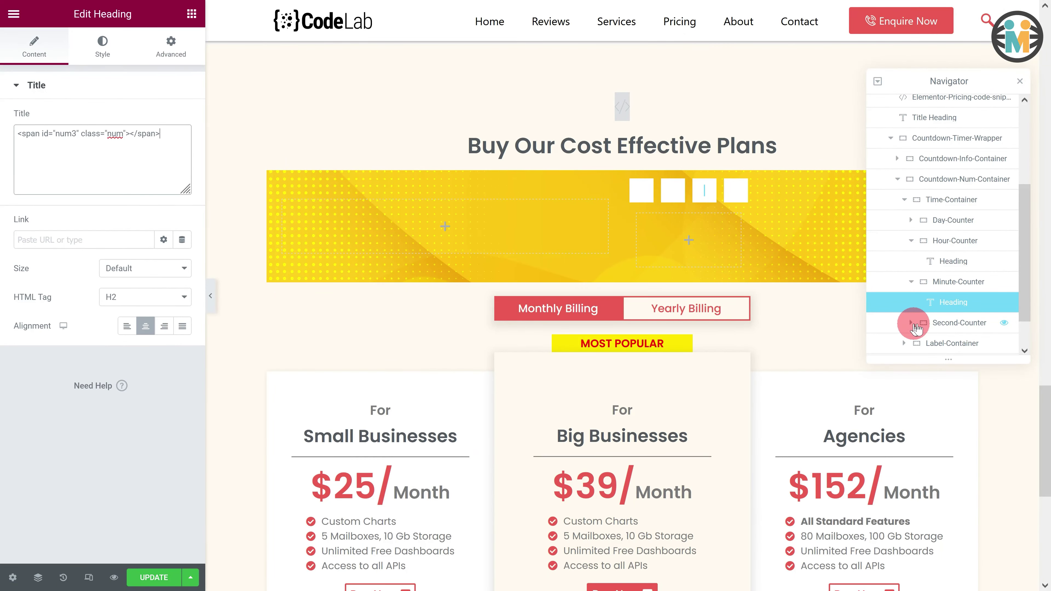
Replace the title of the heading inside Second-Counter with <span id="num4" class="num"></span>
click(939, 343)
click(150, 156)
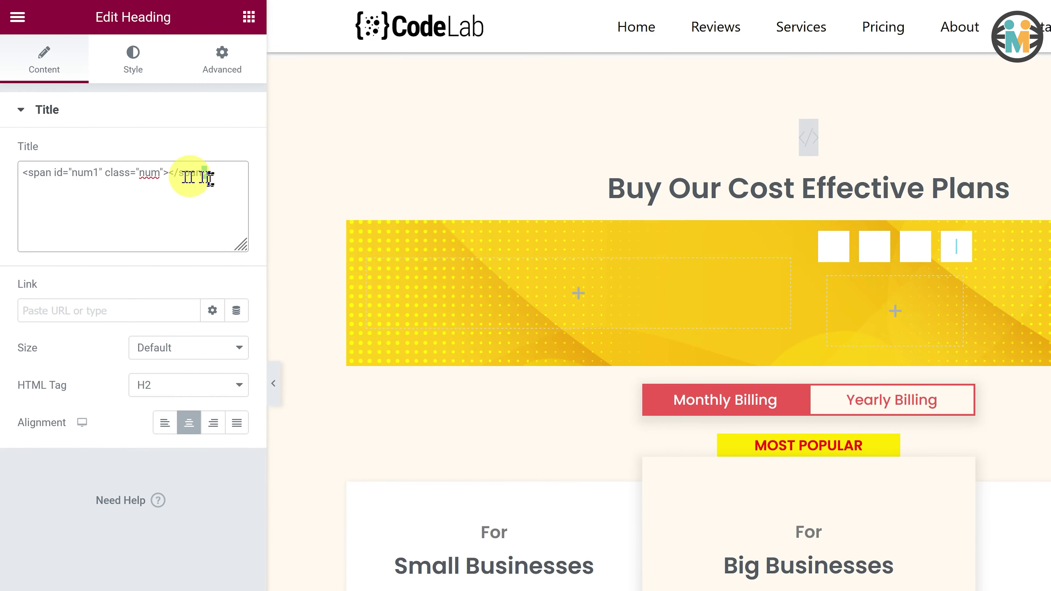
drag(160, 135, 11, 136)
text(<span id="n)
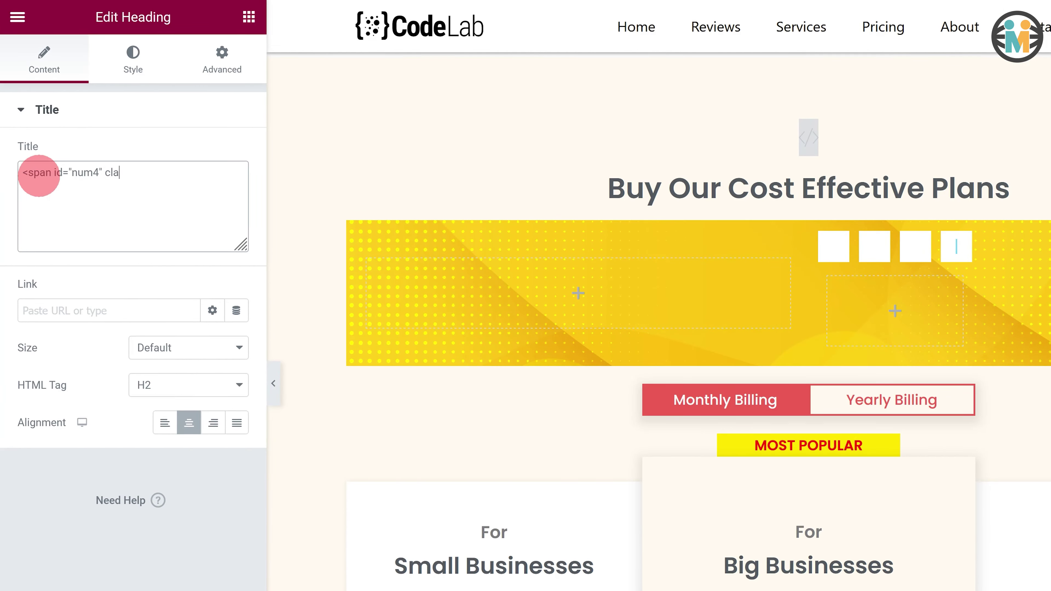
Add a container inside Label-Container and rename it Day-Label
click(248, 16)
drag(93, 216, 860, 311)
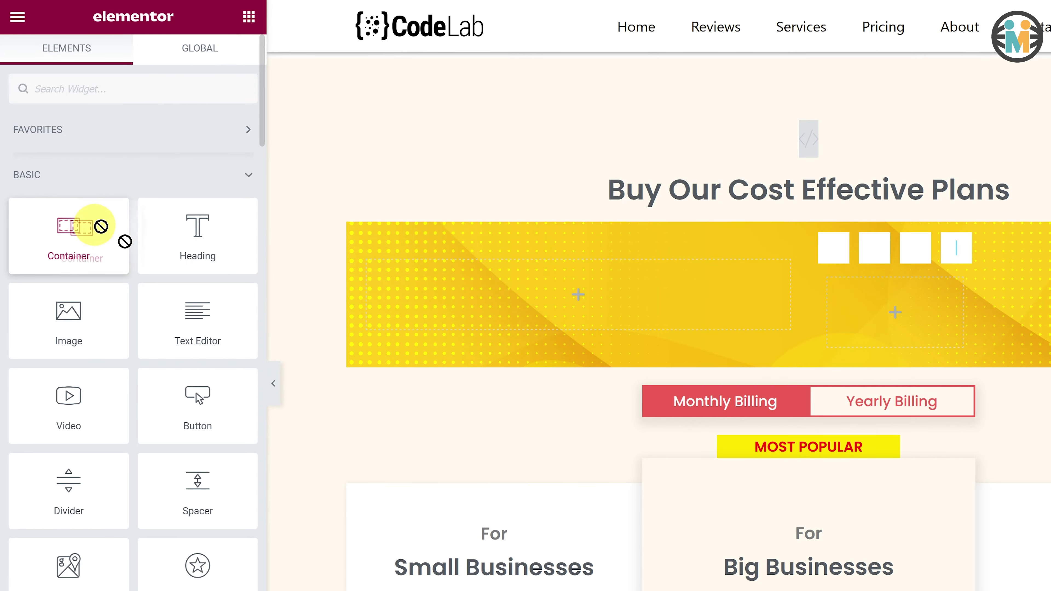
drag(662, 238, 663, 233)
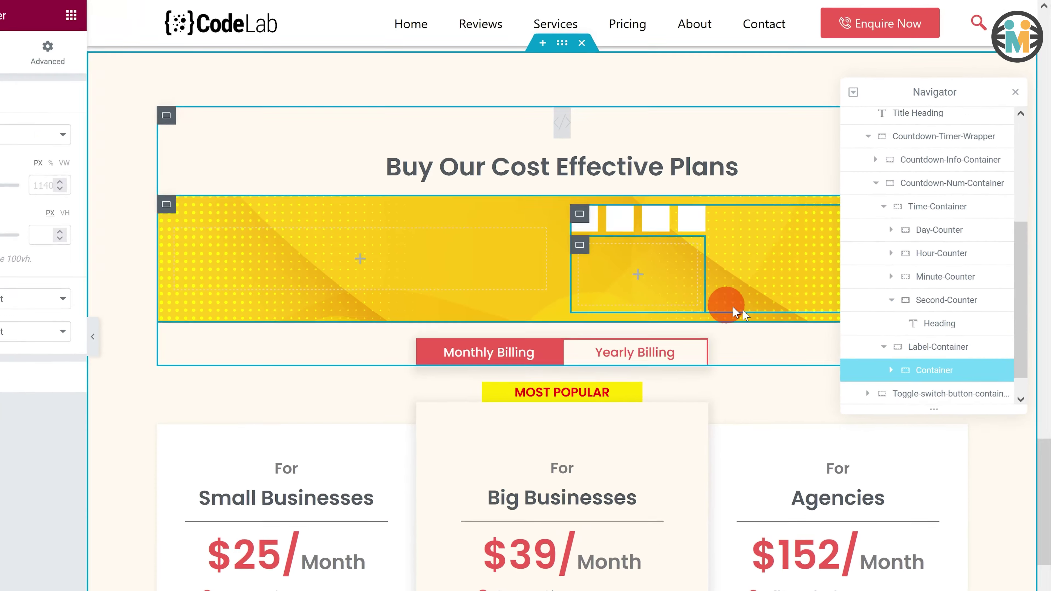
click(946, 330)
double_click(915, 422)
text(Day-Label)
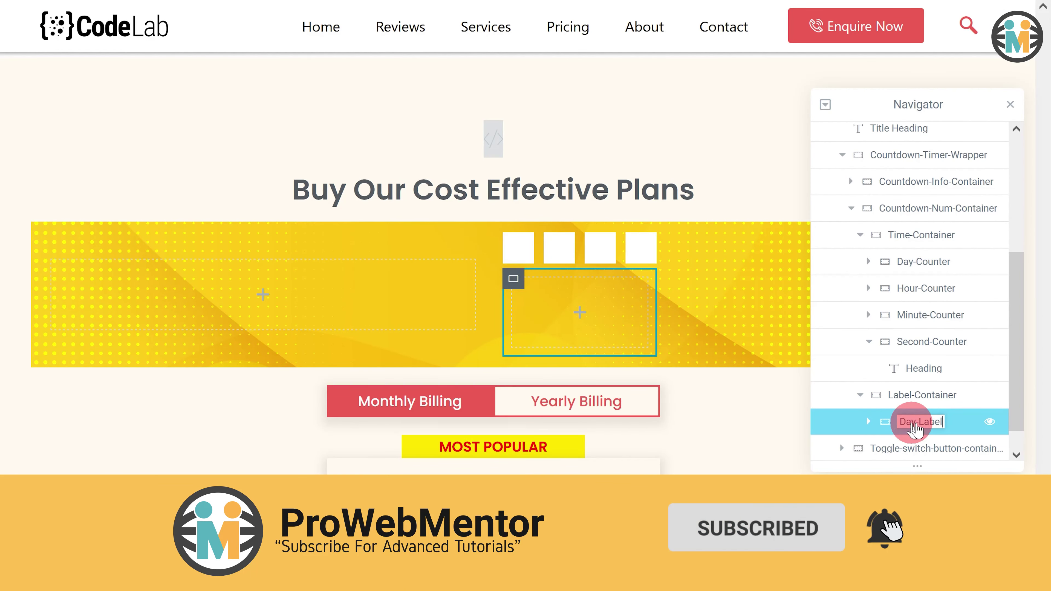
Set Day-Label's content width to Full Width and its width to 35%
click(917, 427)
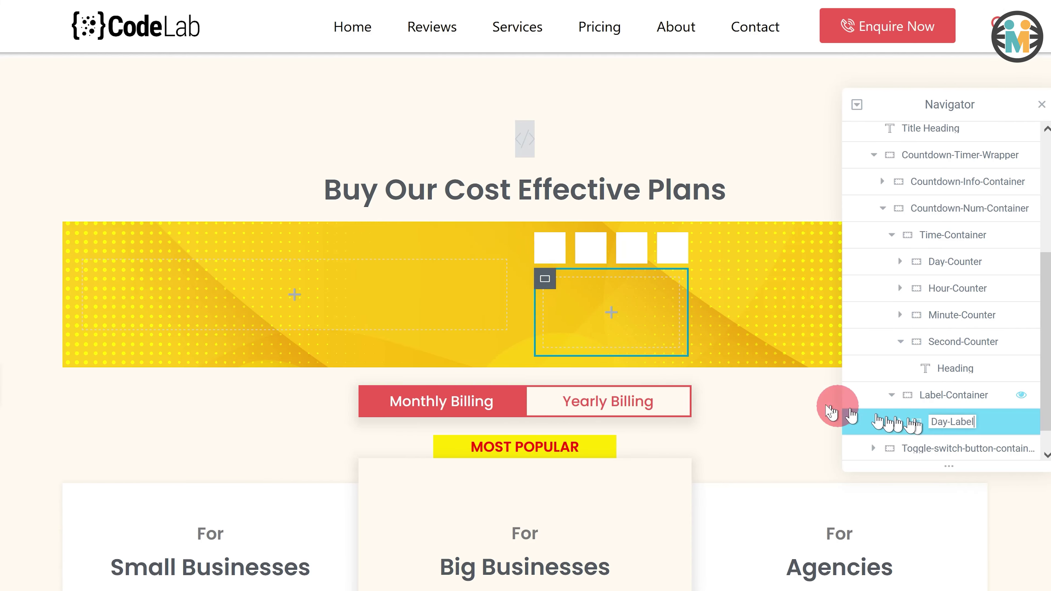
click(235, 151)
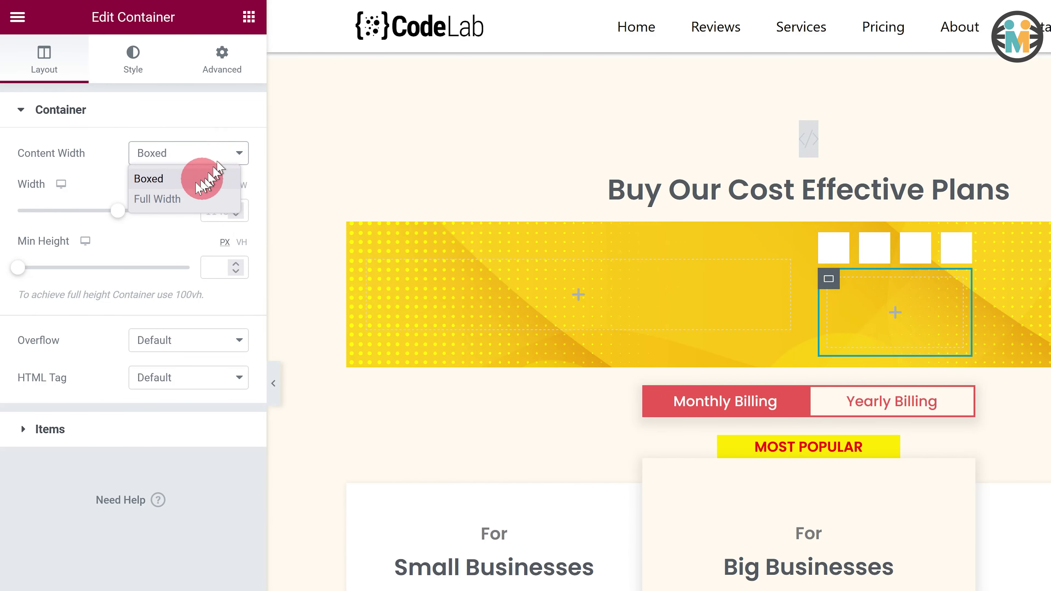
click(169, 206)
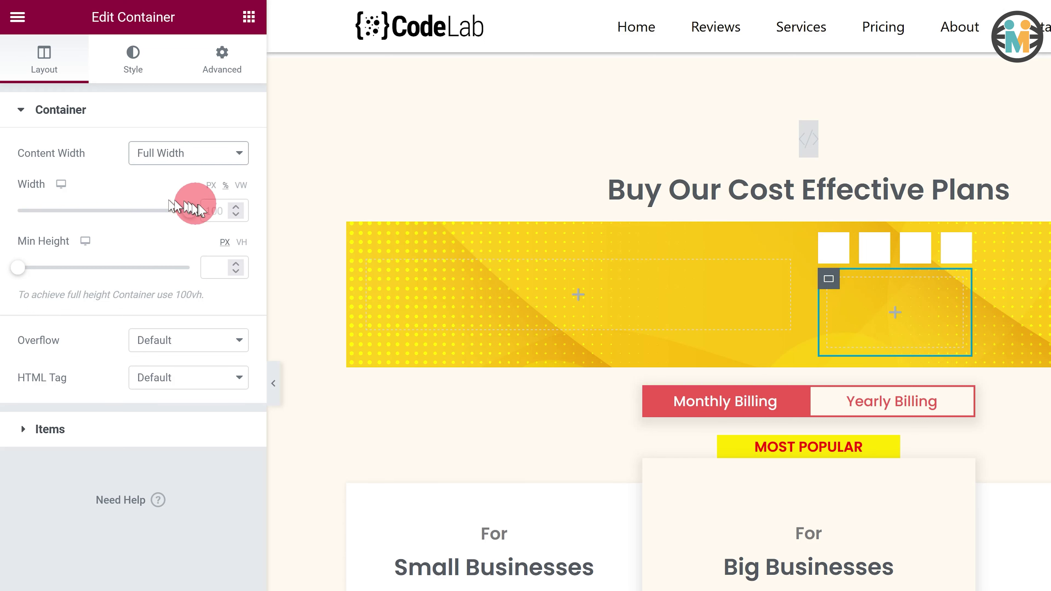
text(35)
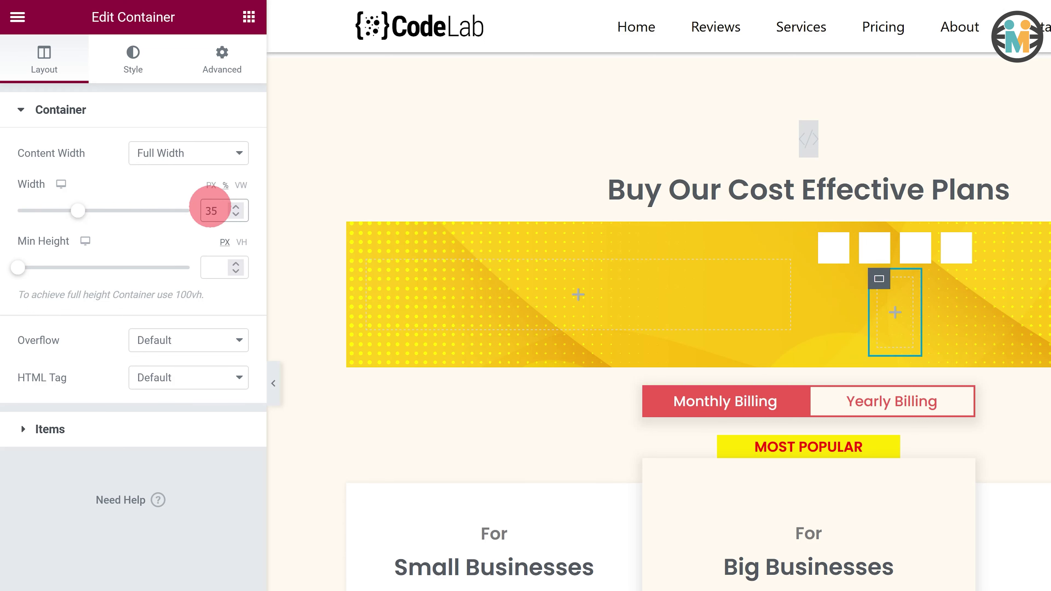
Add a center-aligned Heading widget inside Day-Label with the title Days
click(249, 17)
drag(200, 220, 894, 319)
drag(206, 176, 21, 166)
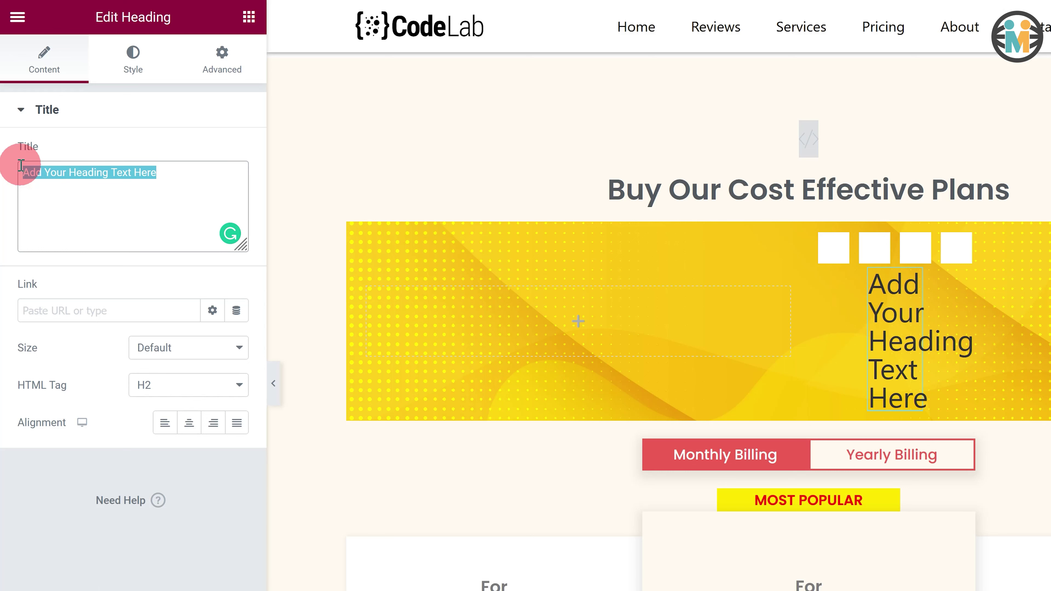
text(Days)
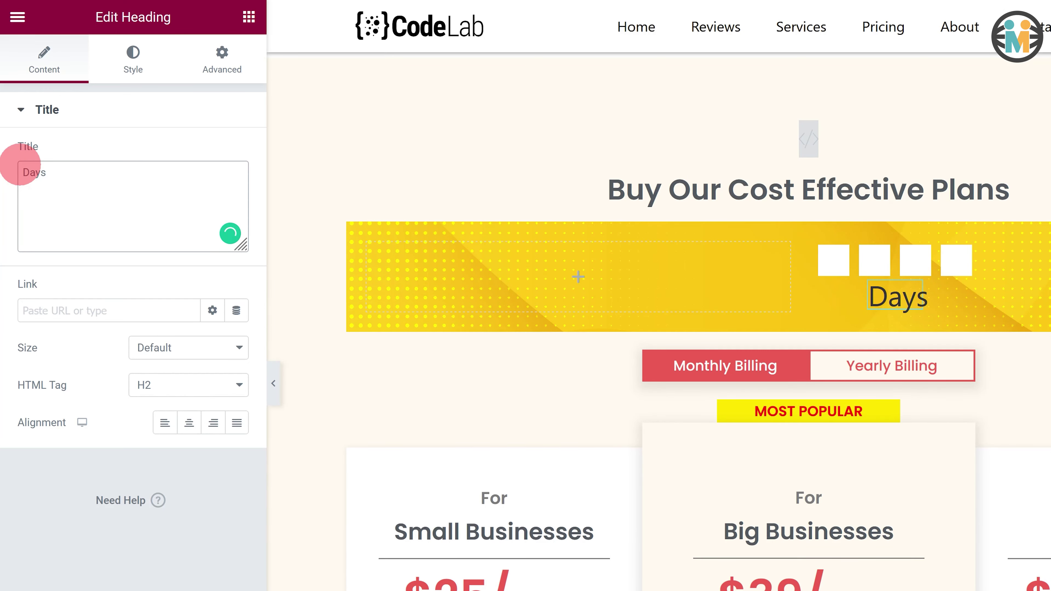
click(189, 423)
Set the Days heading's text color to the dark gray global color and its typography to Poppins at 0.8 EM
click(121, 75)
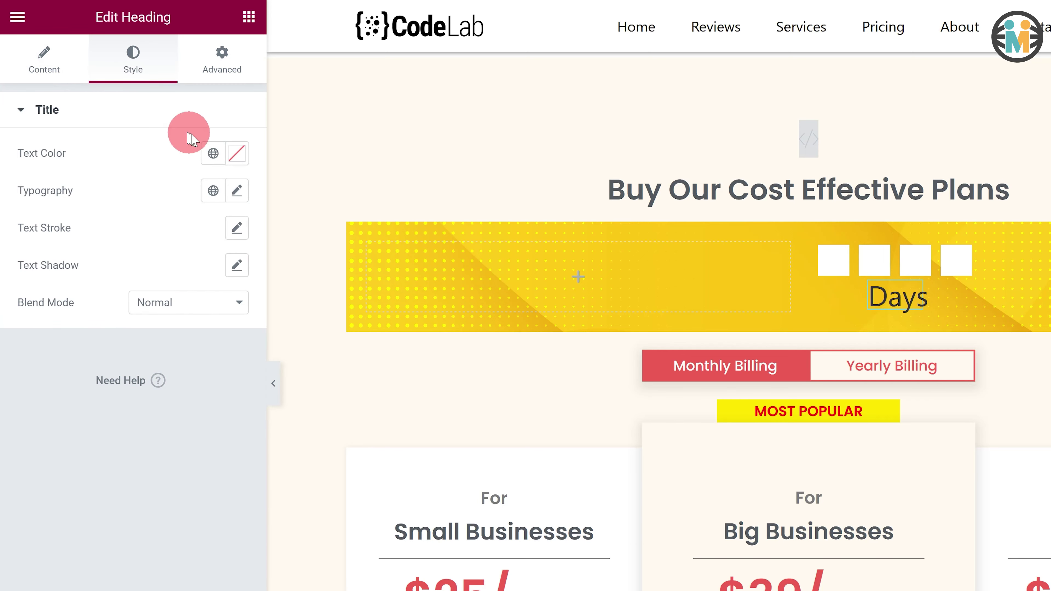
click(214, 153)
click(113, 298)
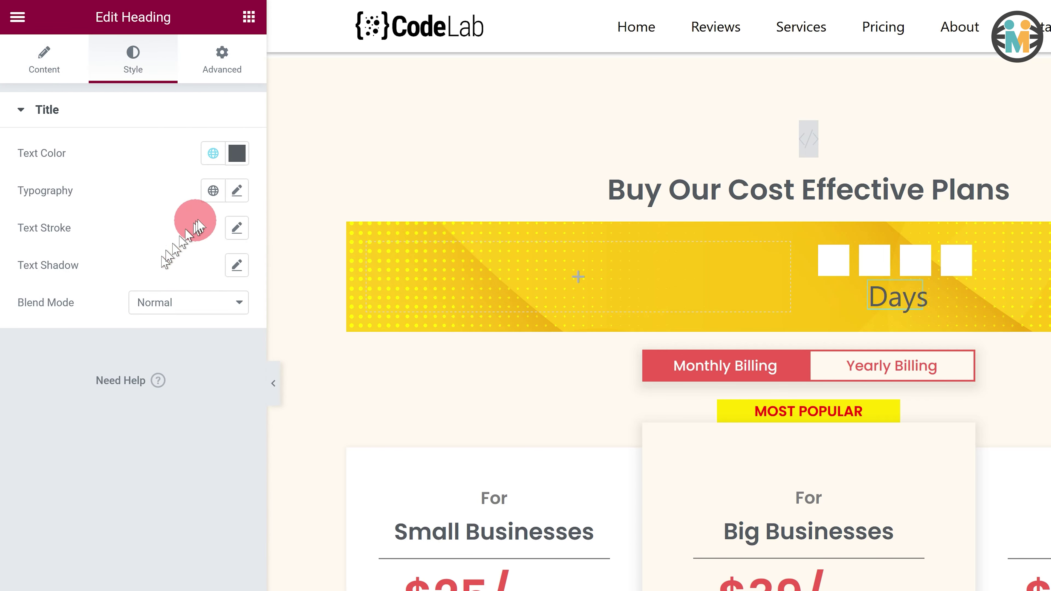
click(238, 191)
click(168, 273)
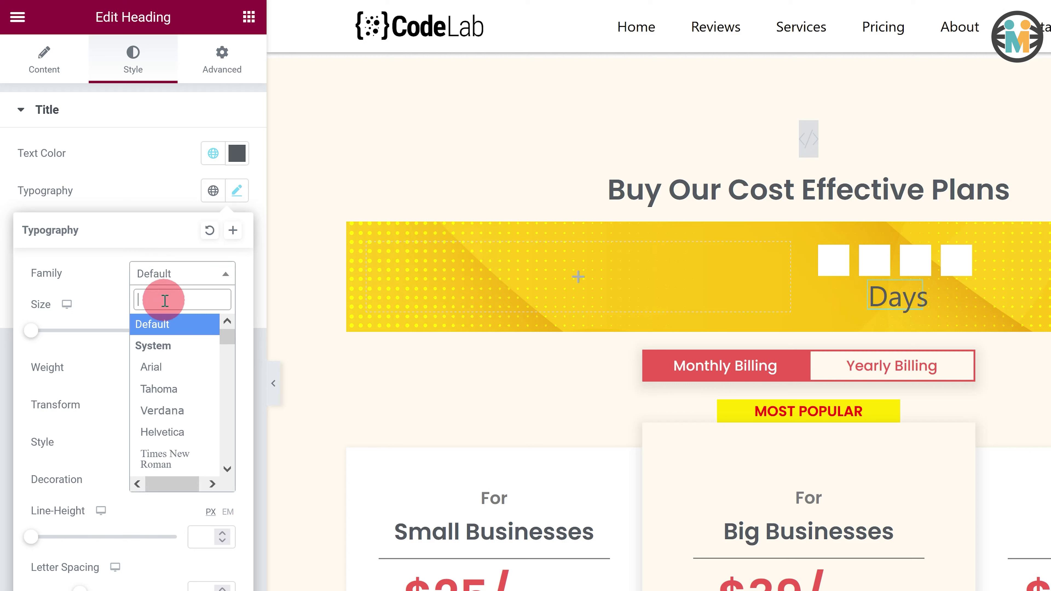
text(poppins)
click(164, 342)
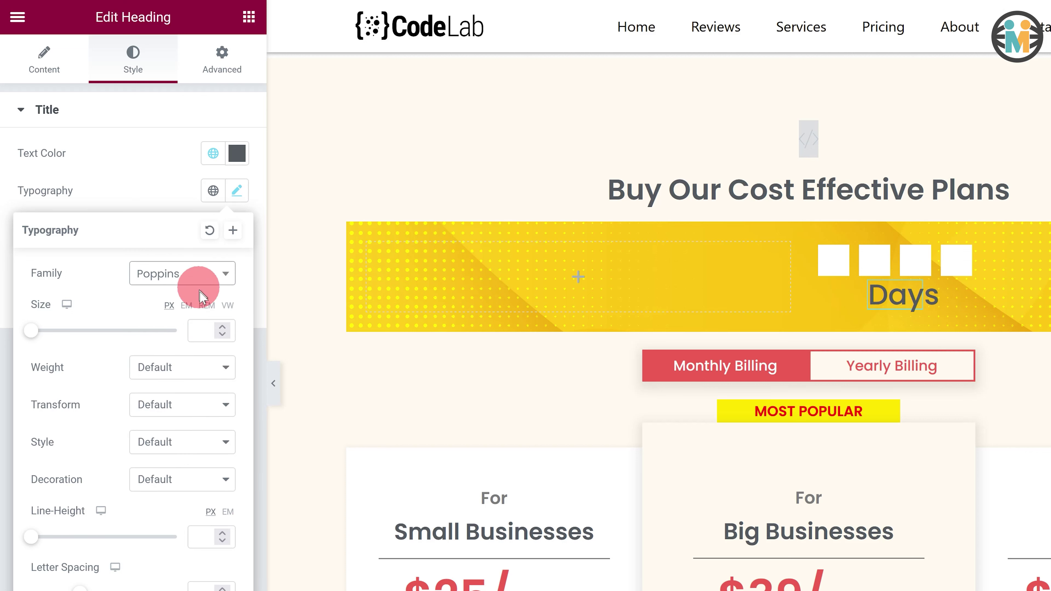
click(186, 305)
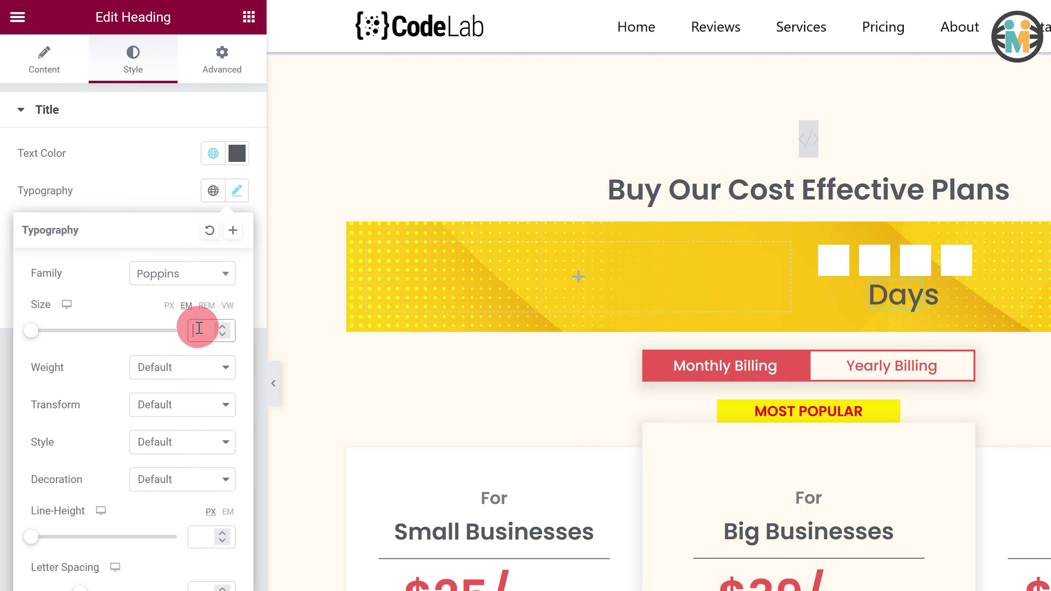
text(0.8)
click(153, 183)
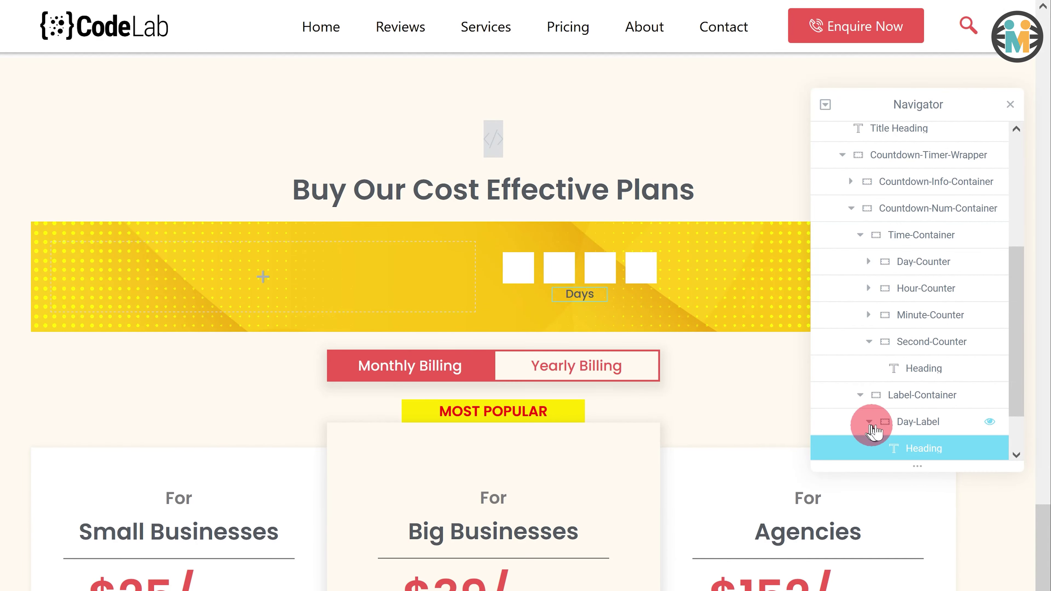
Collapse Day-Label and duplicate it three times inside Label-Container
click(911, 326)
click(870, 422)
right_click(845, 422)
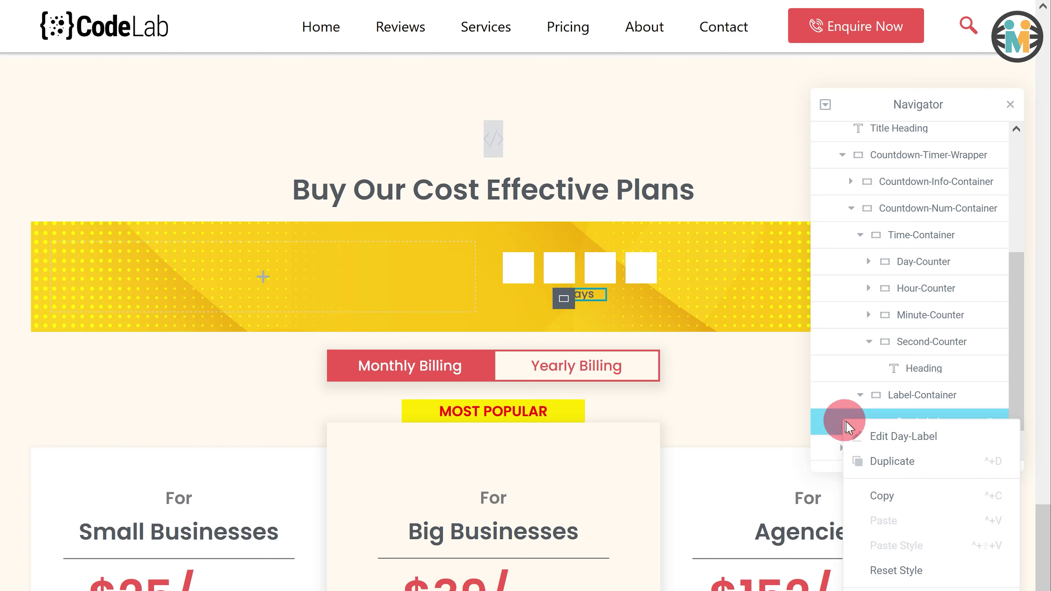
click(872, 461)
right_click(840, 447)
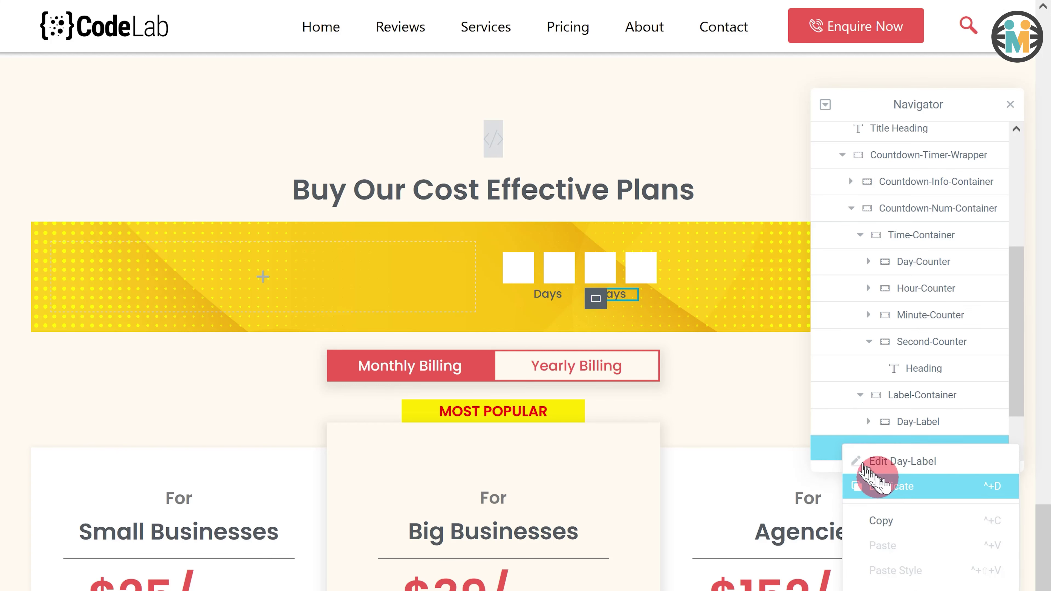
click(867, 482)
scroll(859, 414, down, 1)
right_click(848, 393)
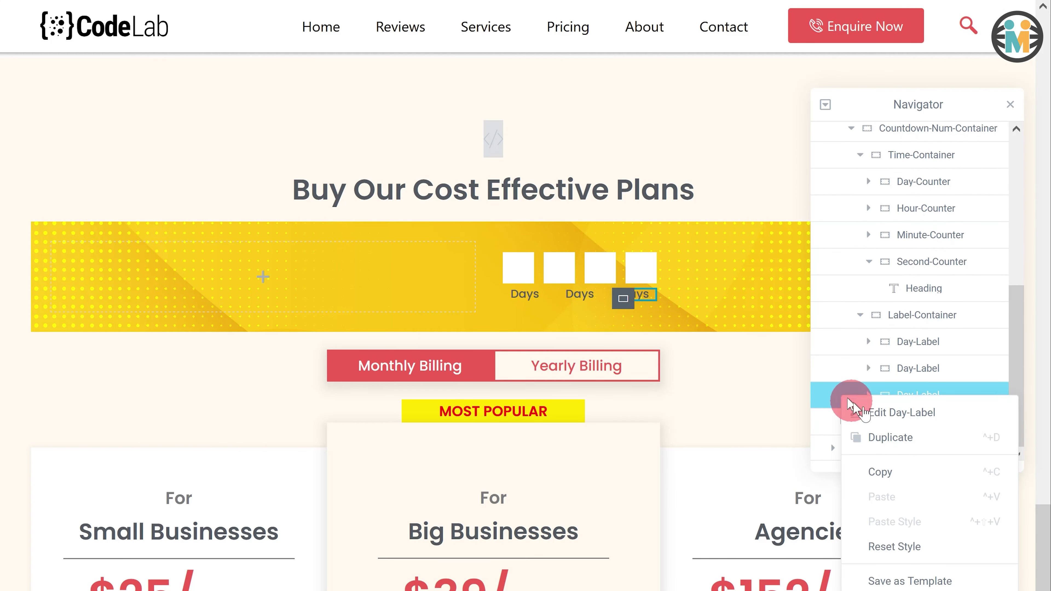
click(884, 437)
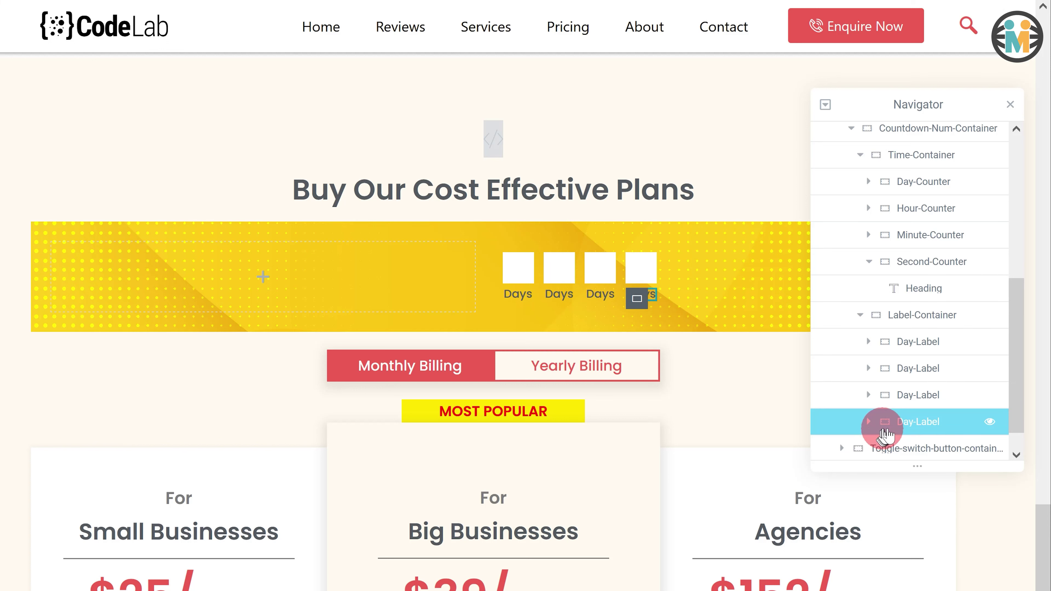
Rename the three Day-Label copies Hour-Label, Minute-Label and Second-Label
click(910, 370)
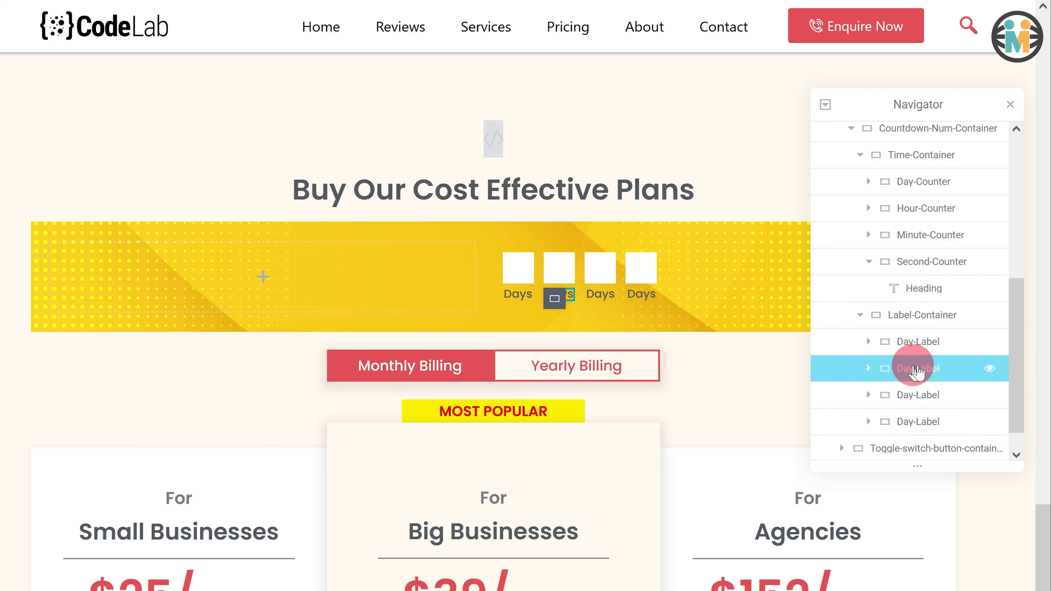
double_click(917, 371)
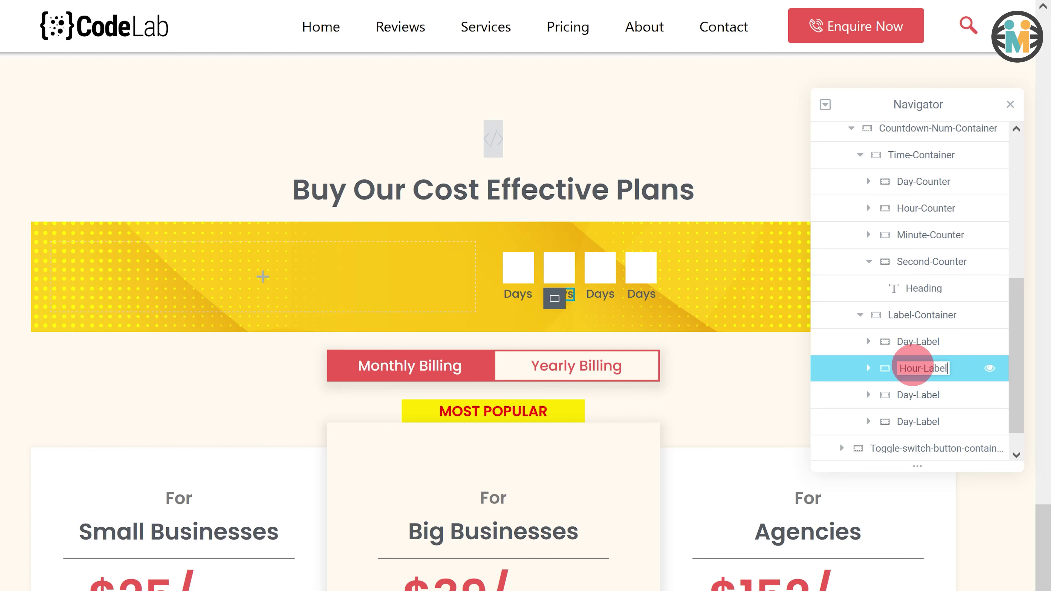
text(Hour-Label)
click(917, 397)
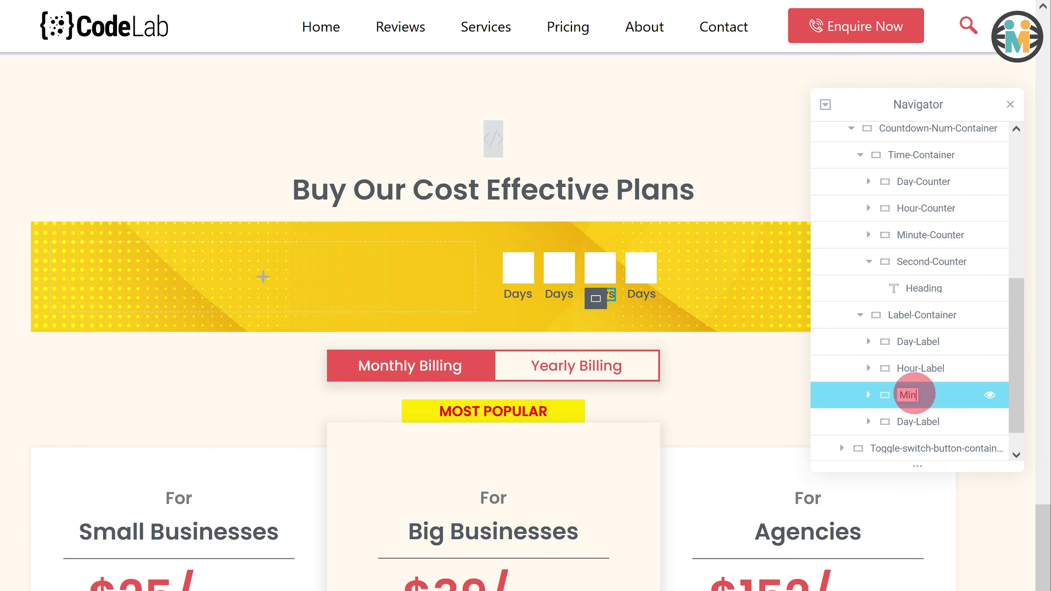
click(916, 423)
double_click(918, 423)
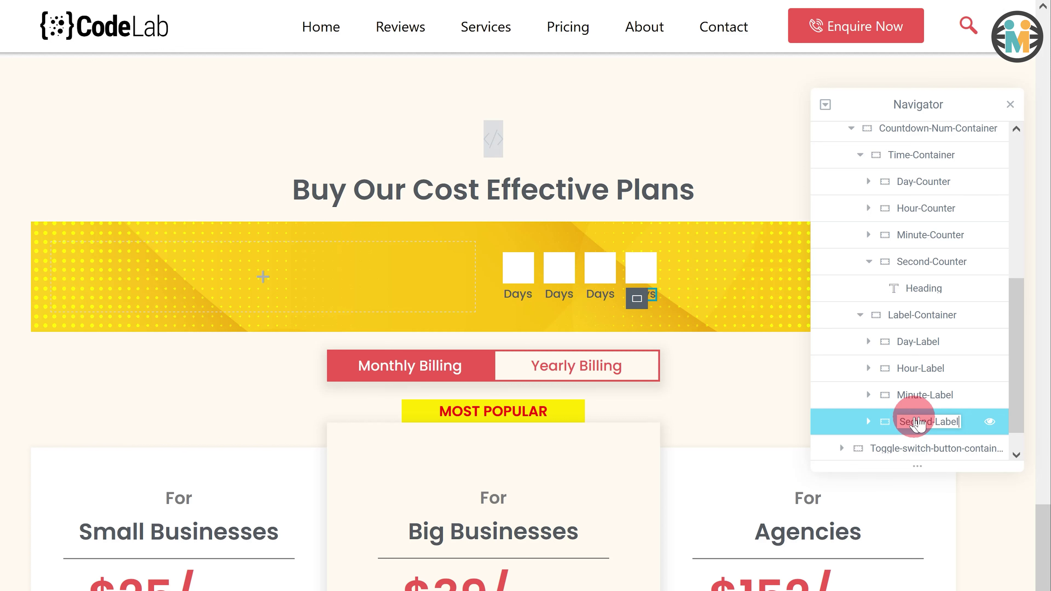
Change the title of the heading inside Hour-Label to Hrs
click(912, 369)
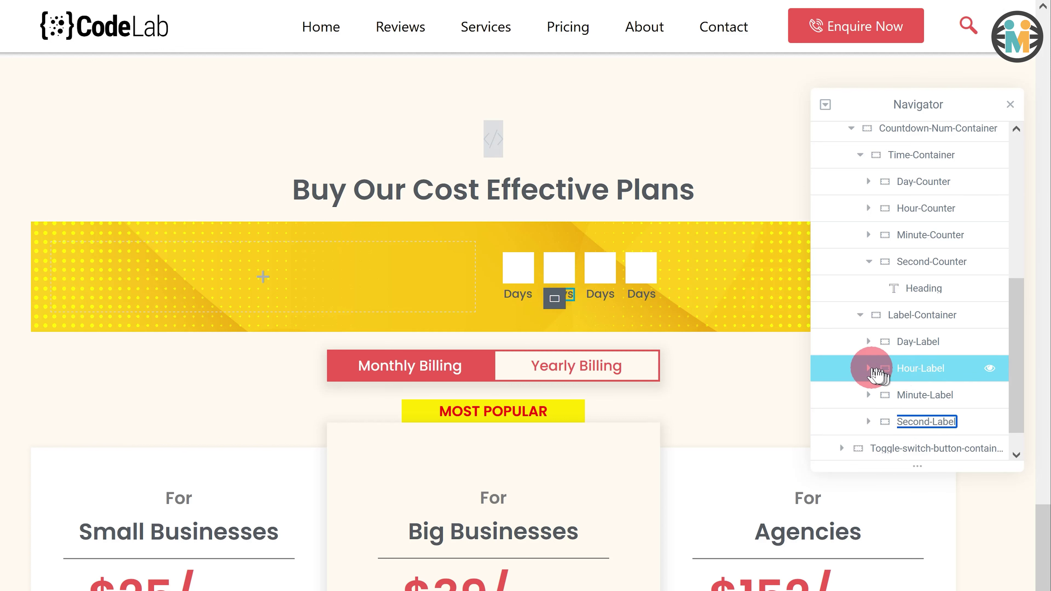
click(869, 369)
click(873, 395)
click(133, 132)
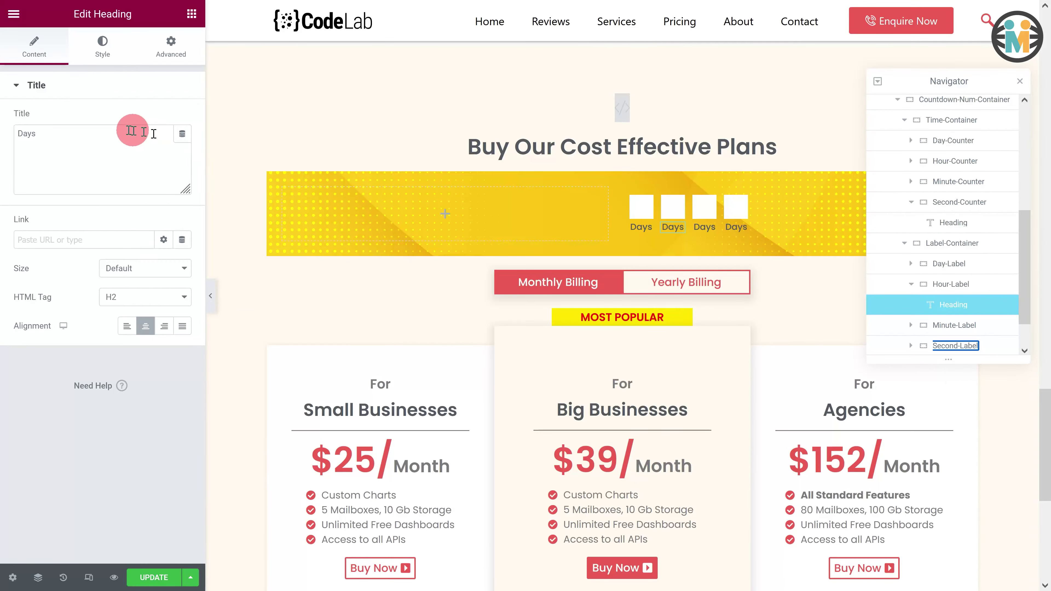
drag(153, 133, 2, 134)
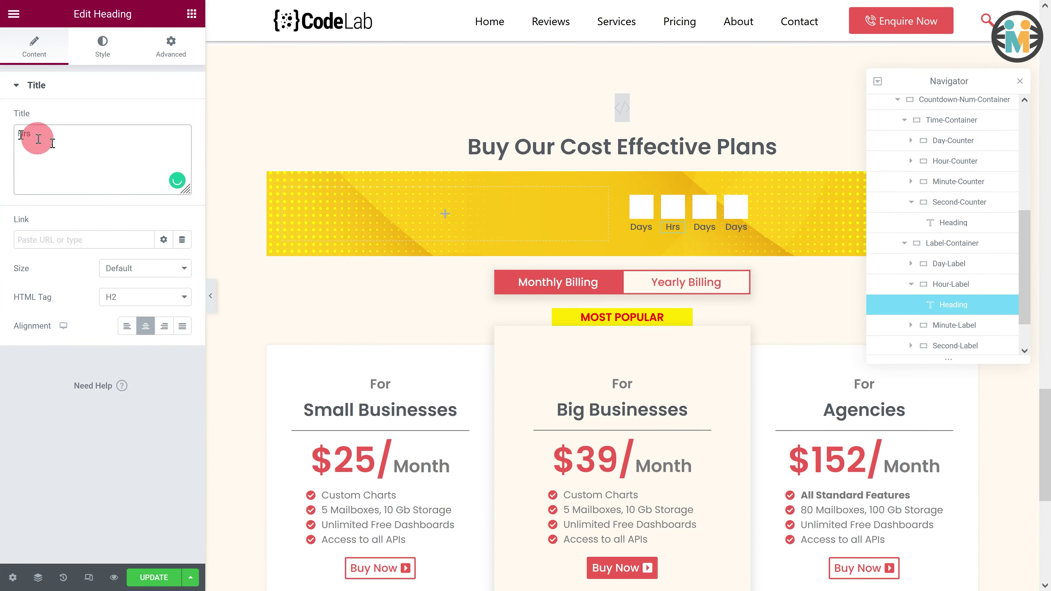
Change the title of the heading inside Minute-Label to Mins
click(917, 326)
click(912, 326)
click(951, 344)
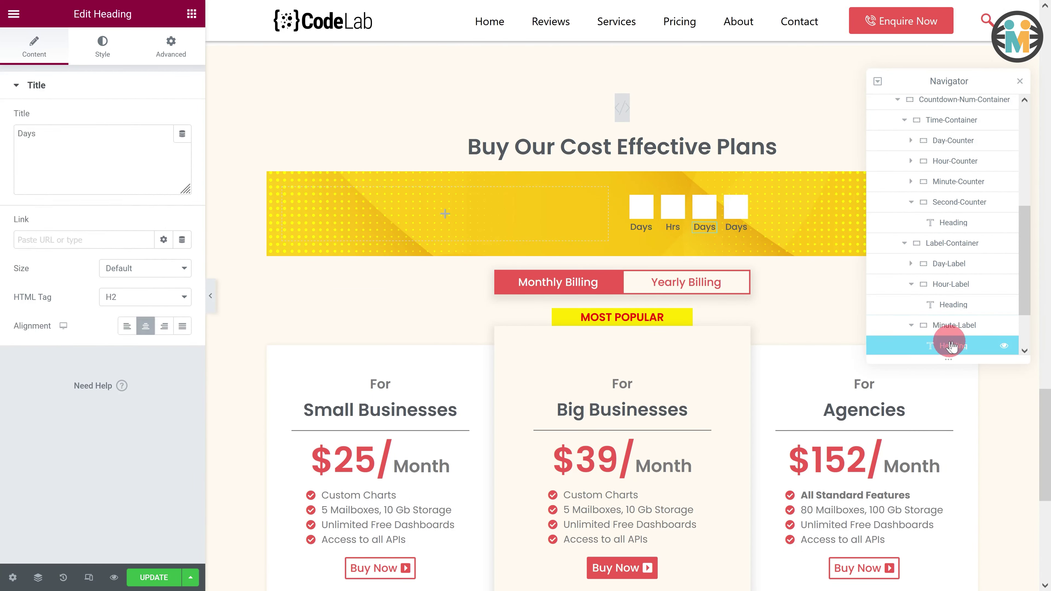
drag(62, 140, 16, 135)
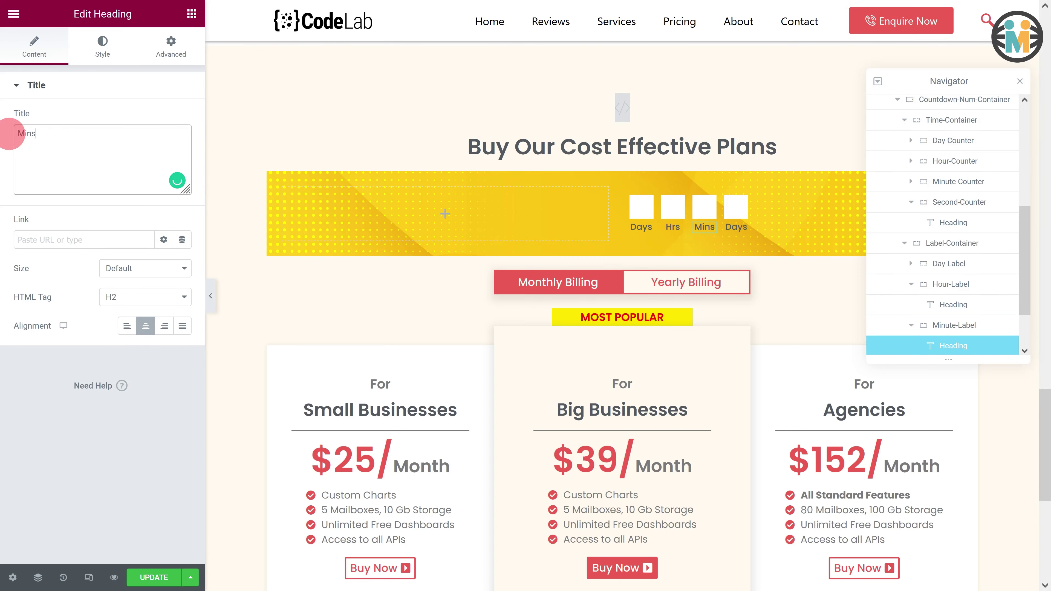
Change the title of the heading inside Second-Label to Secs
scroll(946, 300, down, 2)
click(896, 306)
click(911, 305)
click(952, 325)
drag(49, 135, 3, 143)
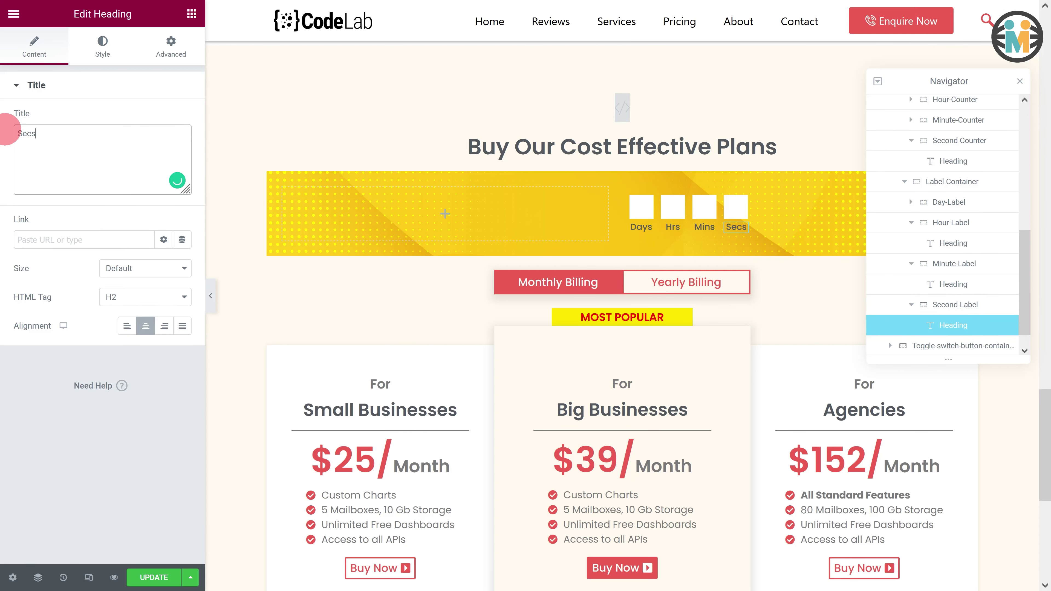
Add a Heading widget to Countdown-Info-Container titled Limited Time Offer <br> <span style="color:#EC5B53;">Upto 20% Off*</span>
click(192, 14)
drag(146, 176, 343, 194)
drag(136, 133, 25, 136)
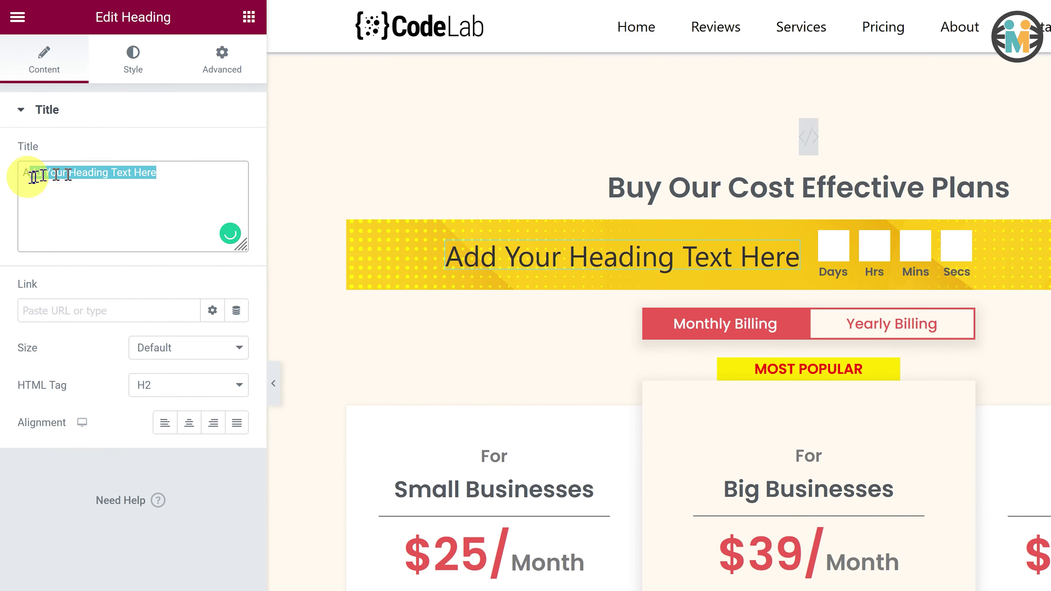
drag(25, 177, 23, 179)
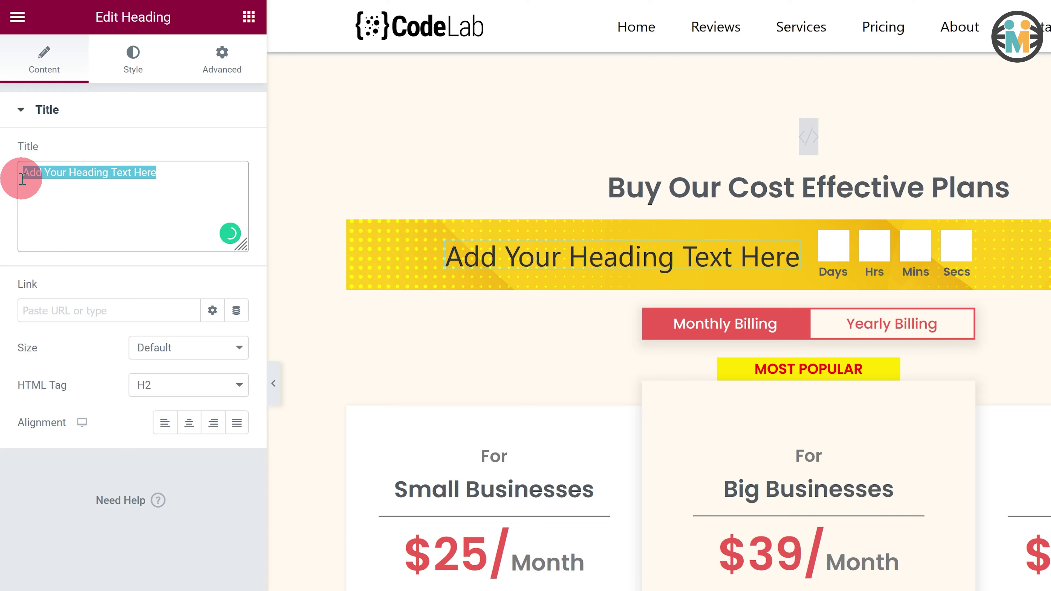
key(BackSpace)
text(Limited Time Offer <br> <span sty)
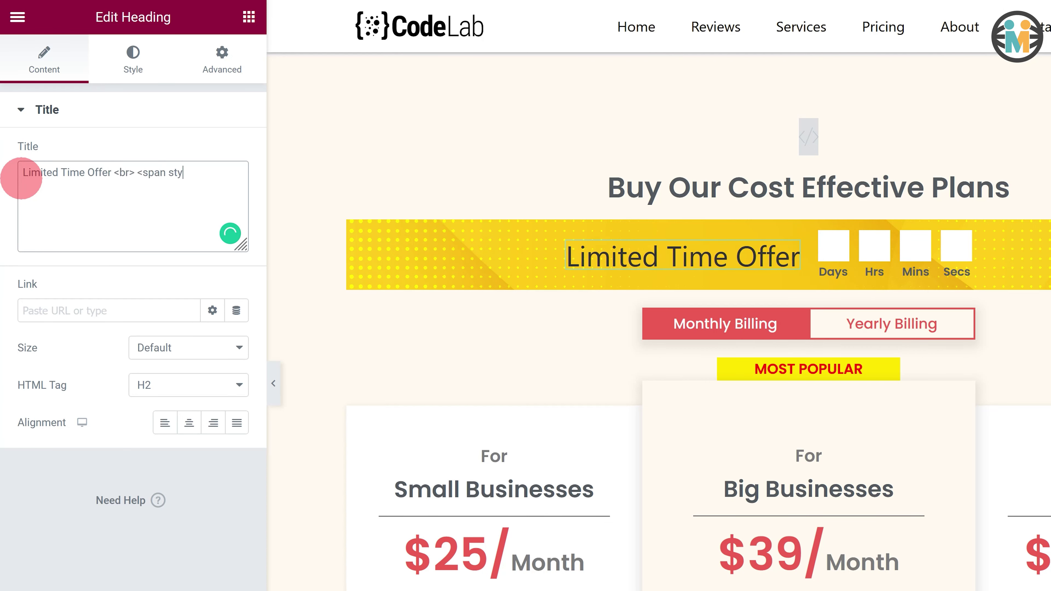
text(le="color:#EC5B53;">Upto 20% Off*</span>)
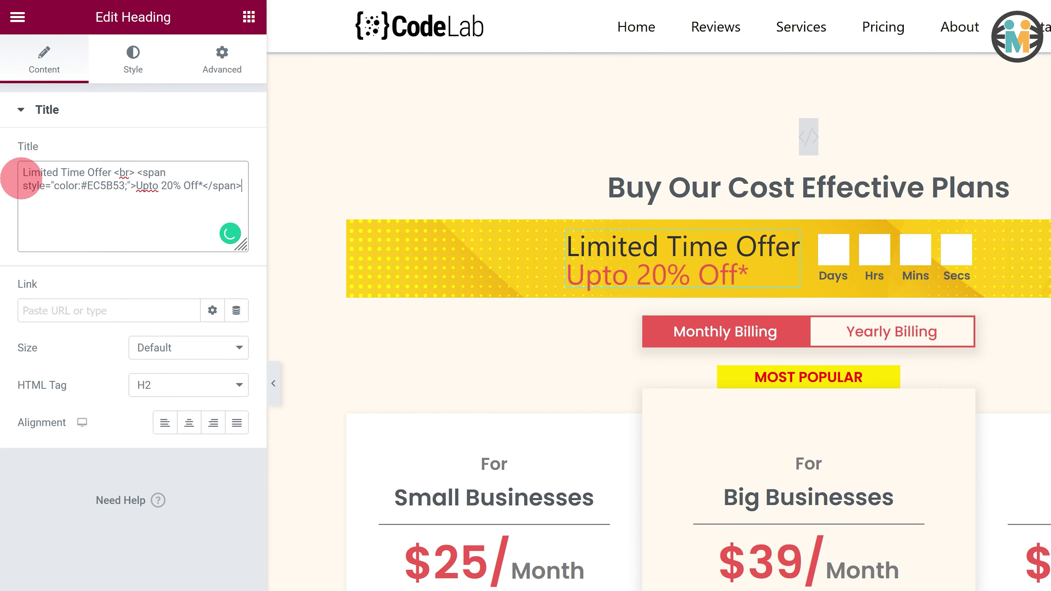
Set the offer heading's text color to the dark gray global color and its typography to Poppins at 1 EM with a heavier weight
click(131, 62)
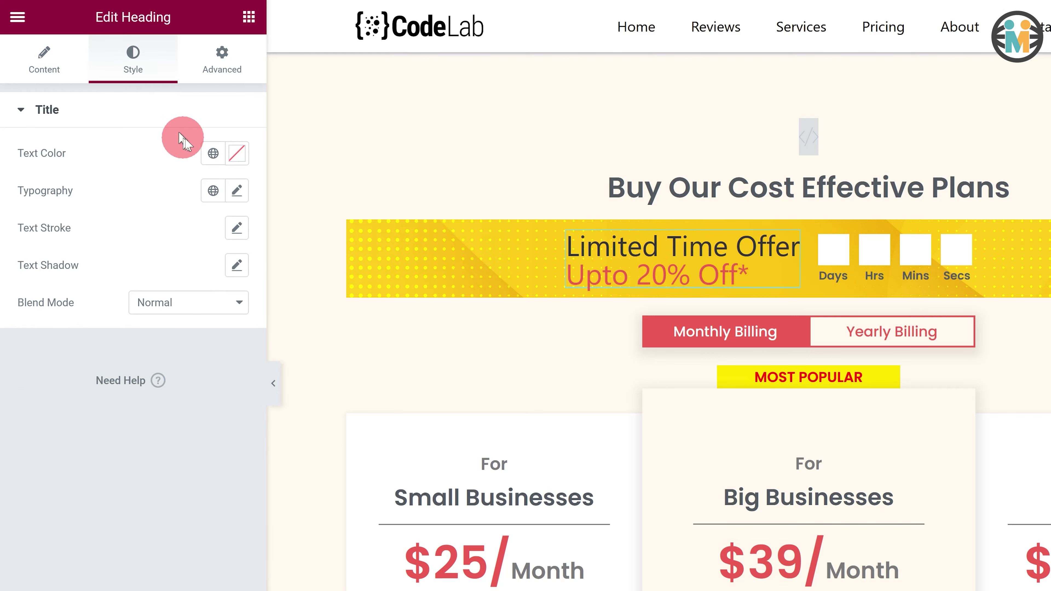
click(223, 166)
click(145, 295)
click(235, 190)
click(176, 274)
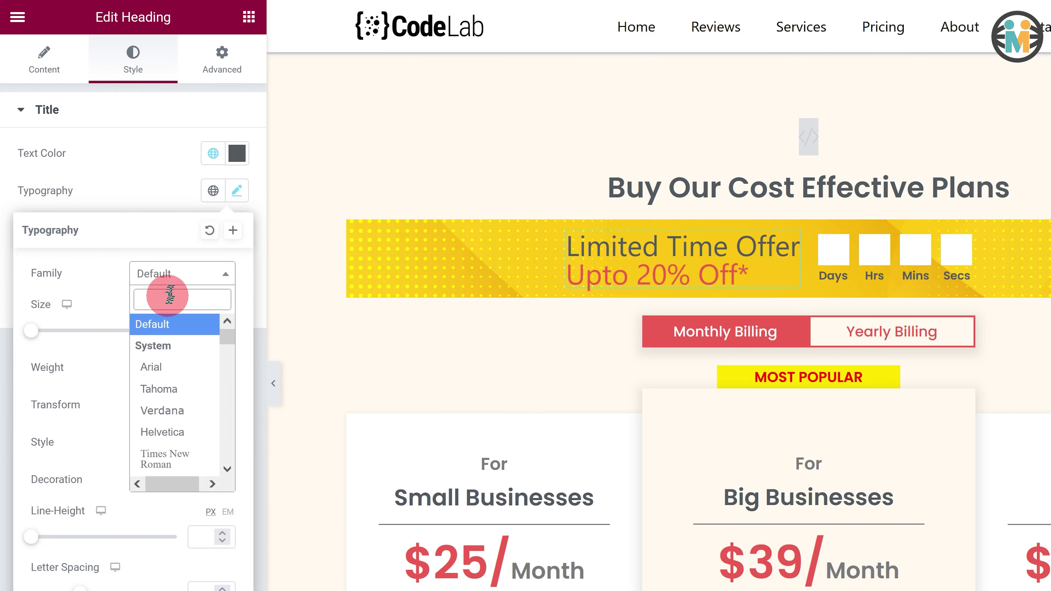
text(poppins)
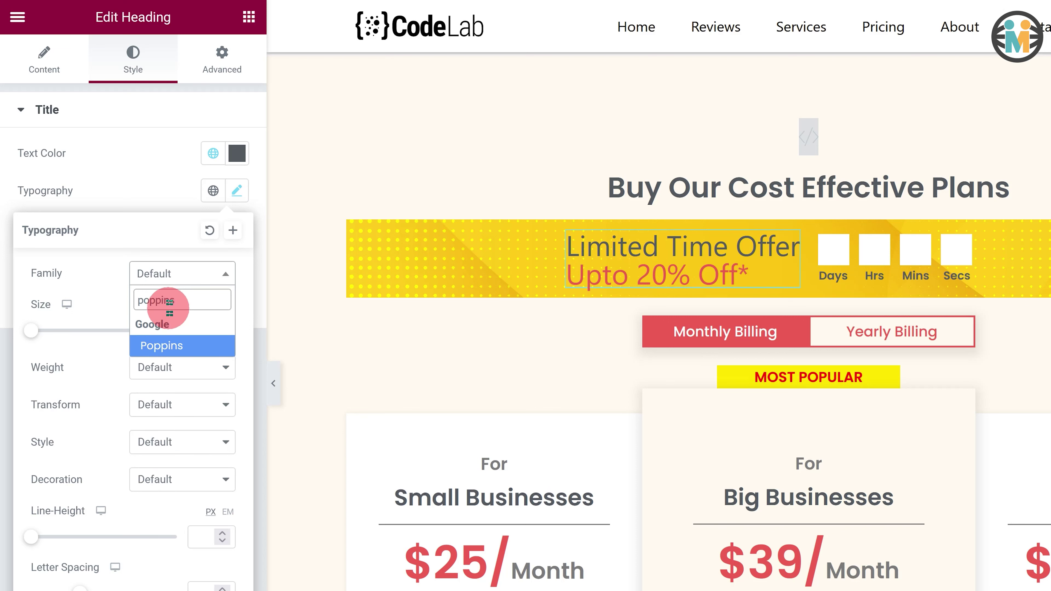
click(167, 346)
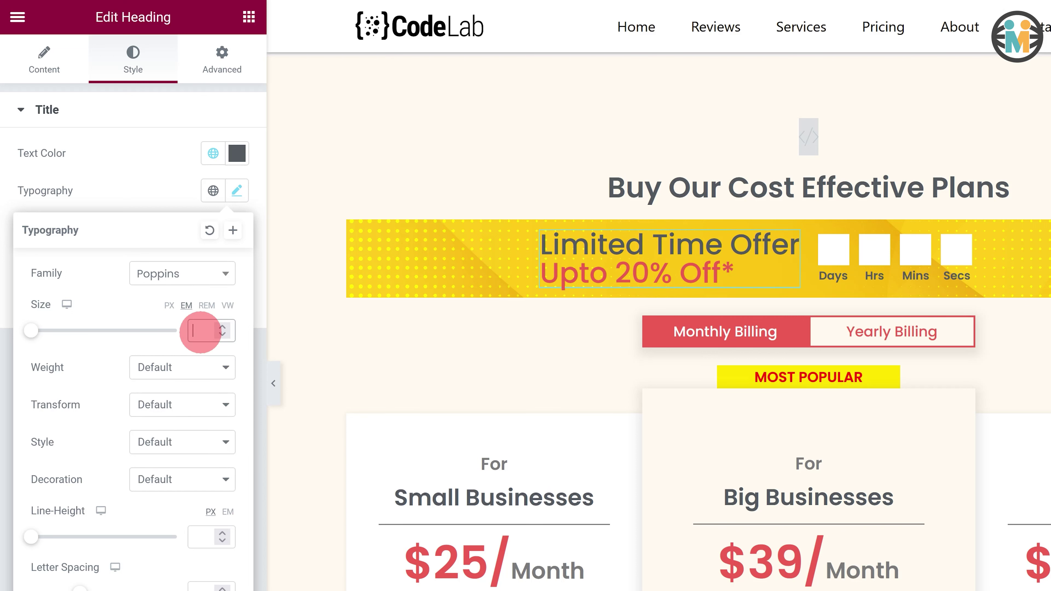
text(1)
click(192, 368)
click(163, 495)
click(143, 184)
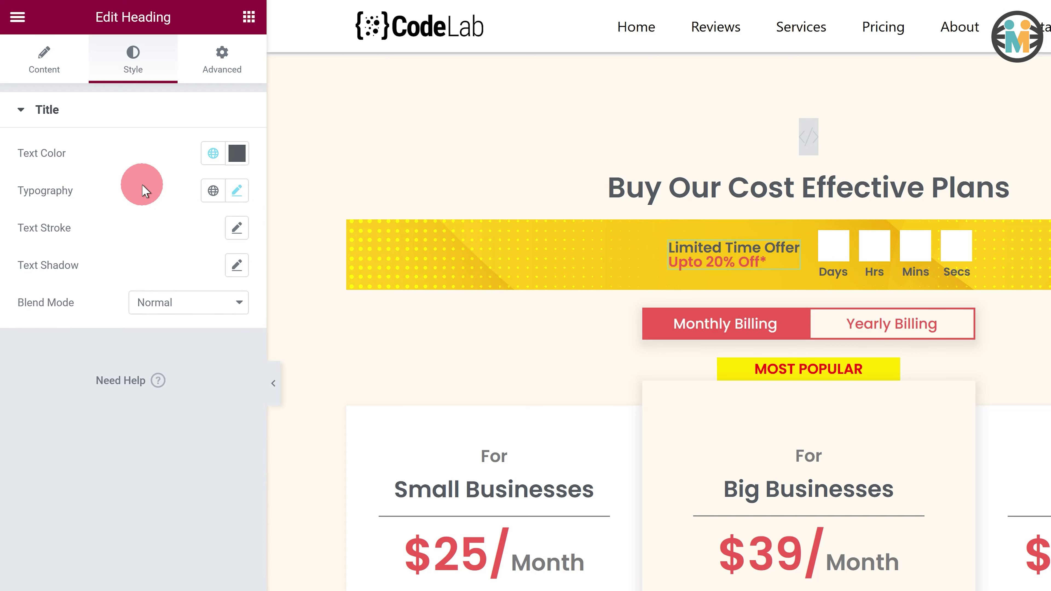
Add an HTML widget named Countdown-Timer-Code-Snippet above the title heading and paste in the jQuery countdown script targeting Jul 31, 2022 00:00:00
click(249, 17)
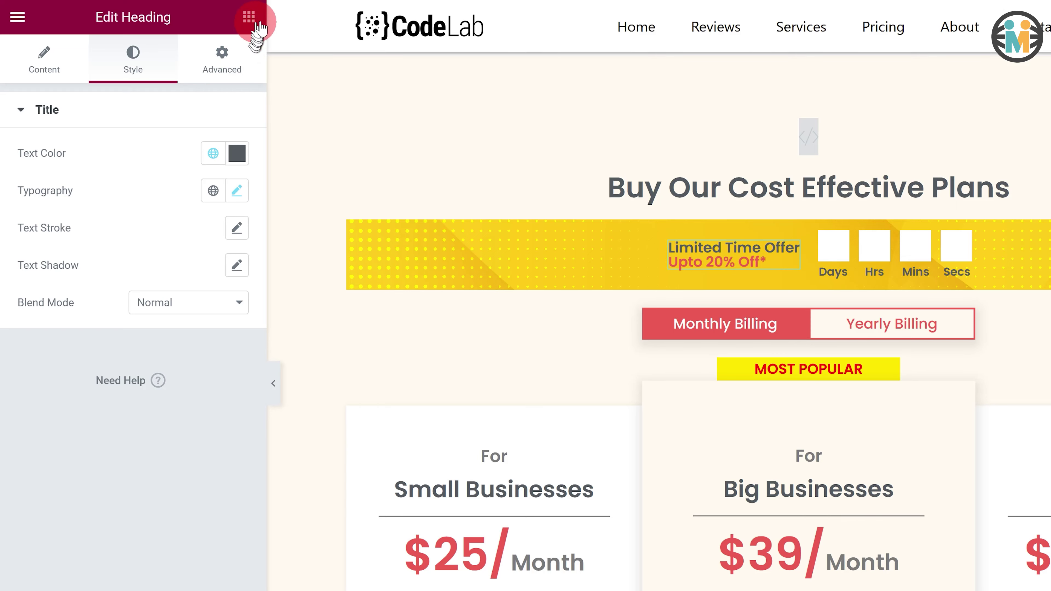
click(193, 94)
text(html)
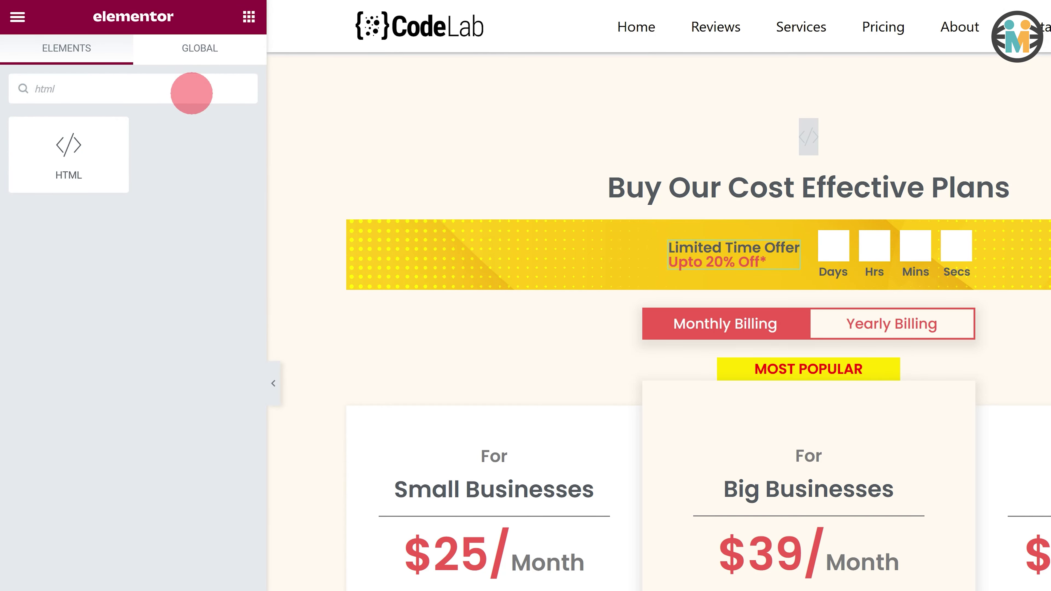
drag(120, 181, 811, 157)
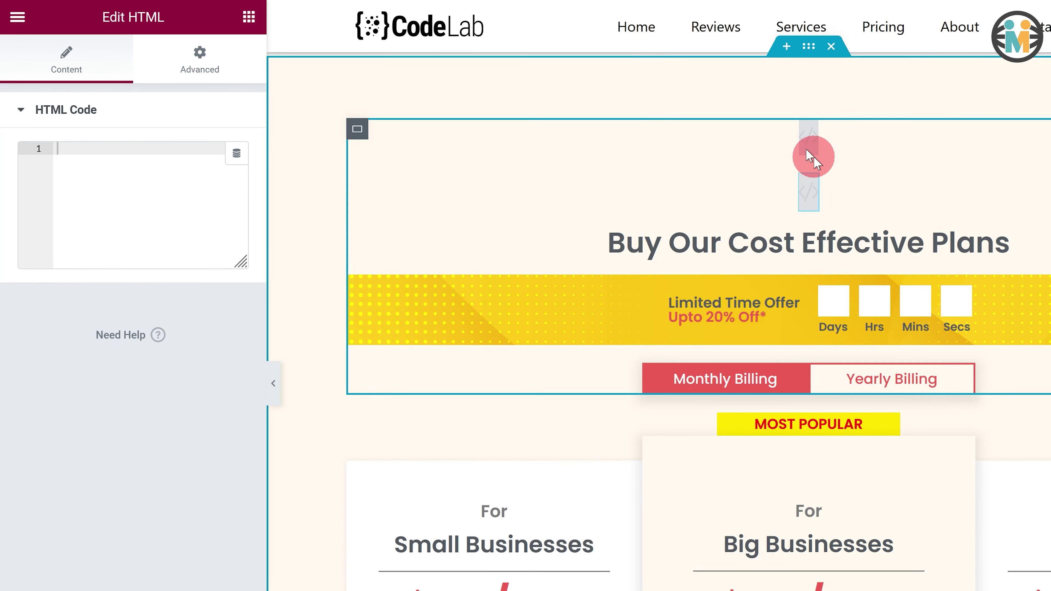
double_click(889, 306)
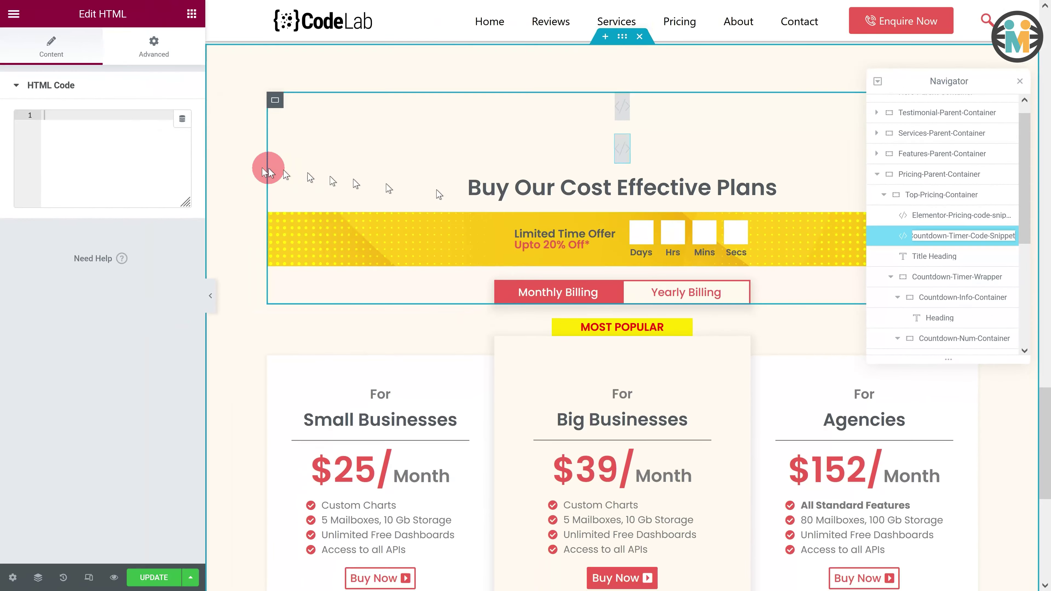
click(84, 134)
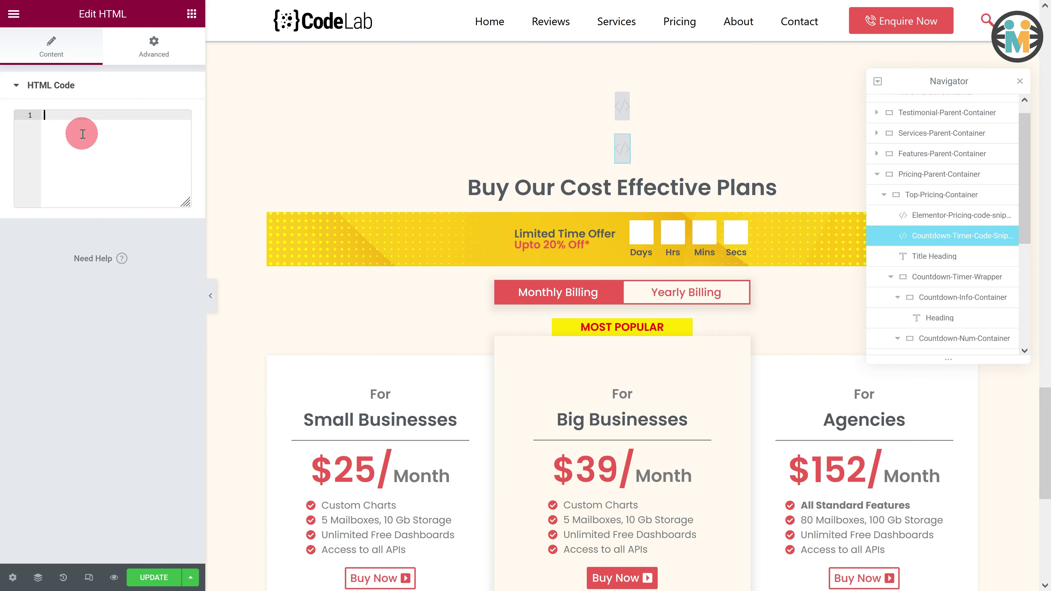
key(ctrl+v)
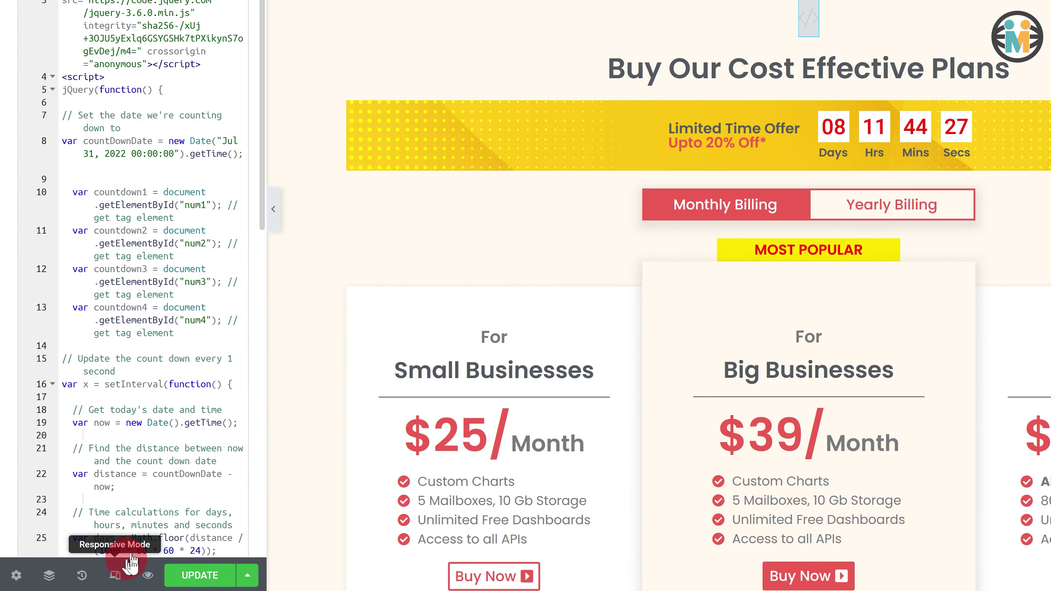
Switch to the tablet preview and set Time-Container's width to 60%
click(118, 576)
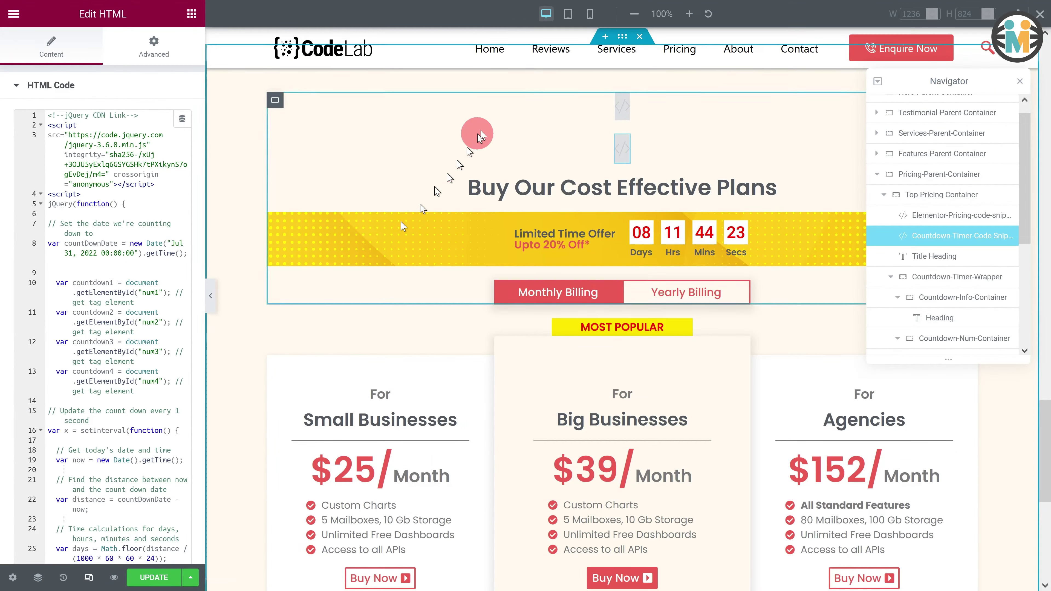
click(569, 13)
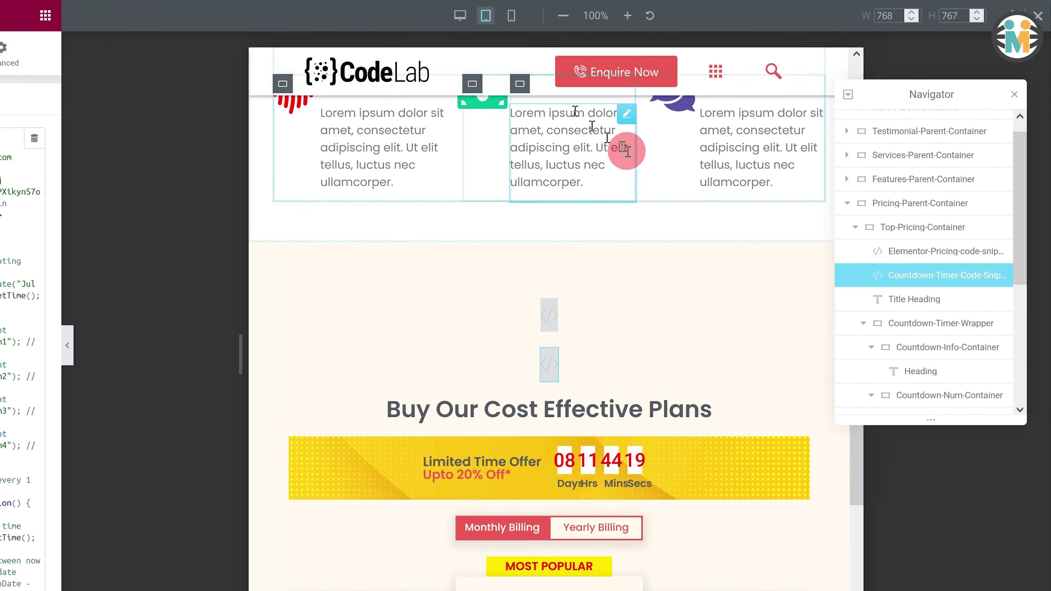
scroll(911, 286, down, 4)
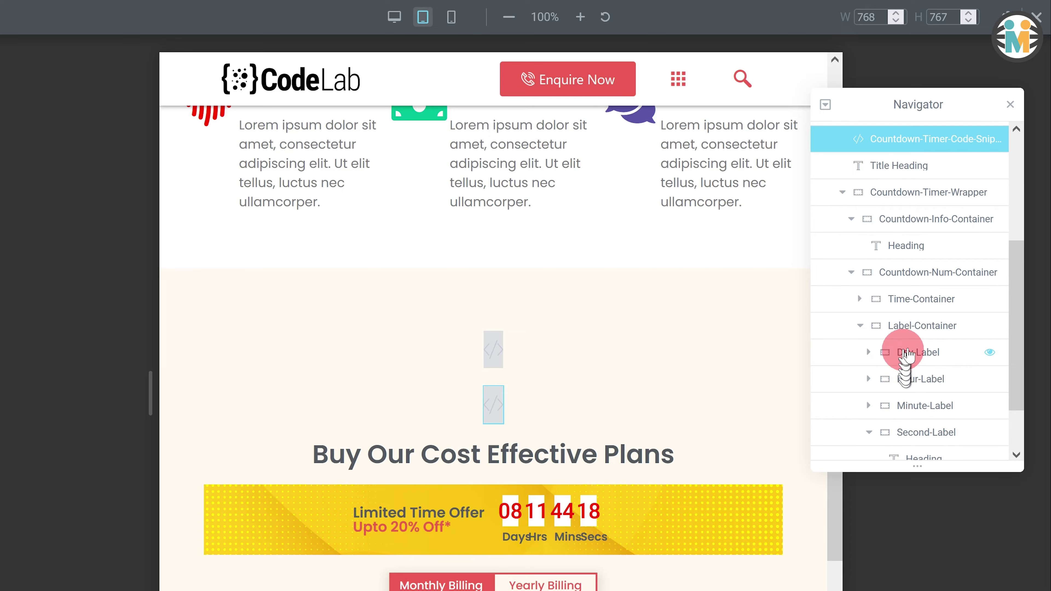
click(915, 299)
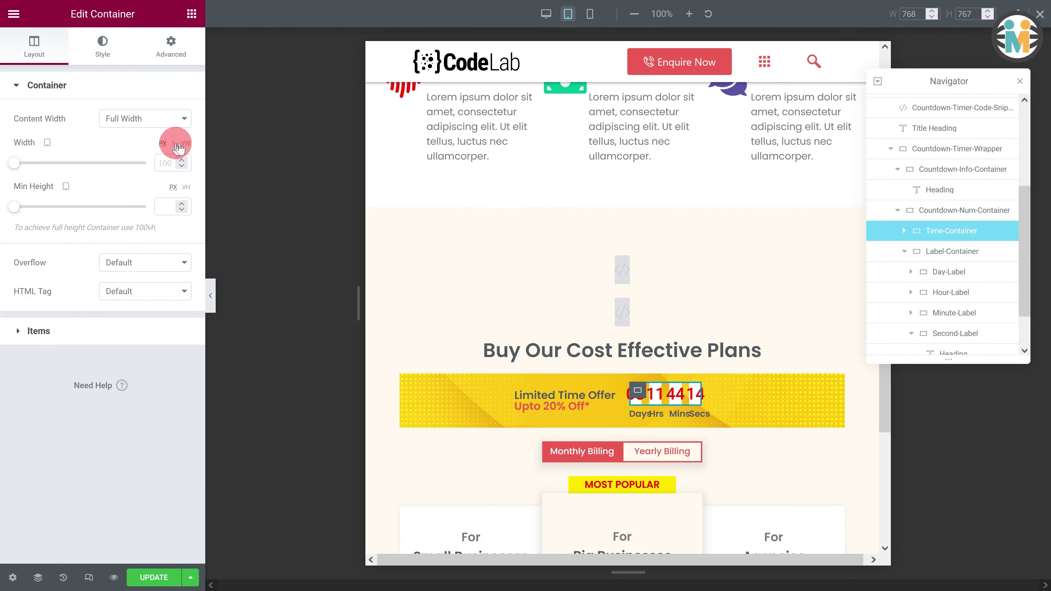
click(177, 145)
click(168, 162)
text(60)
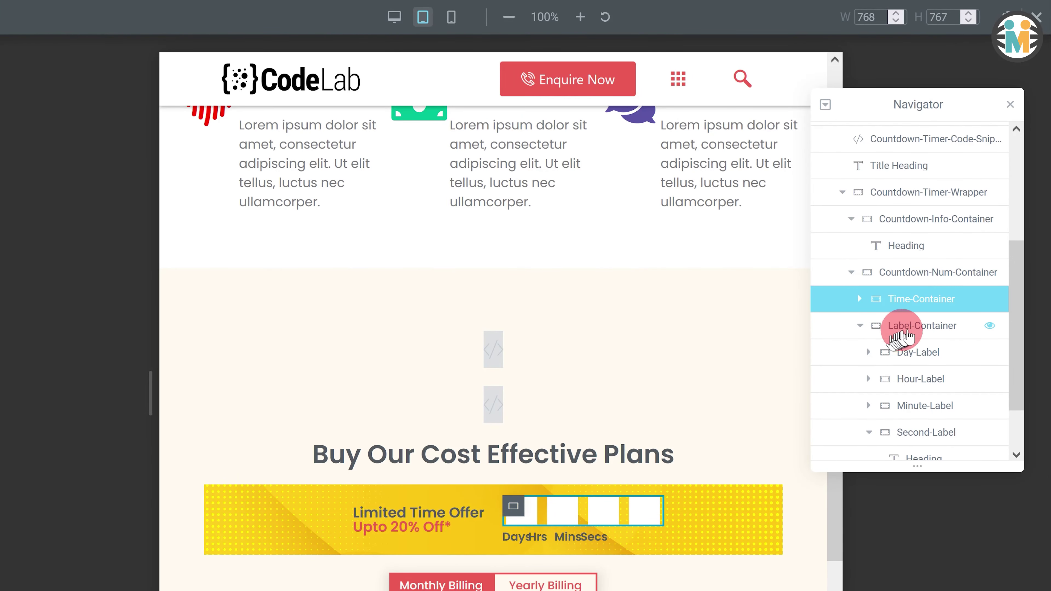
click(906, 327)
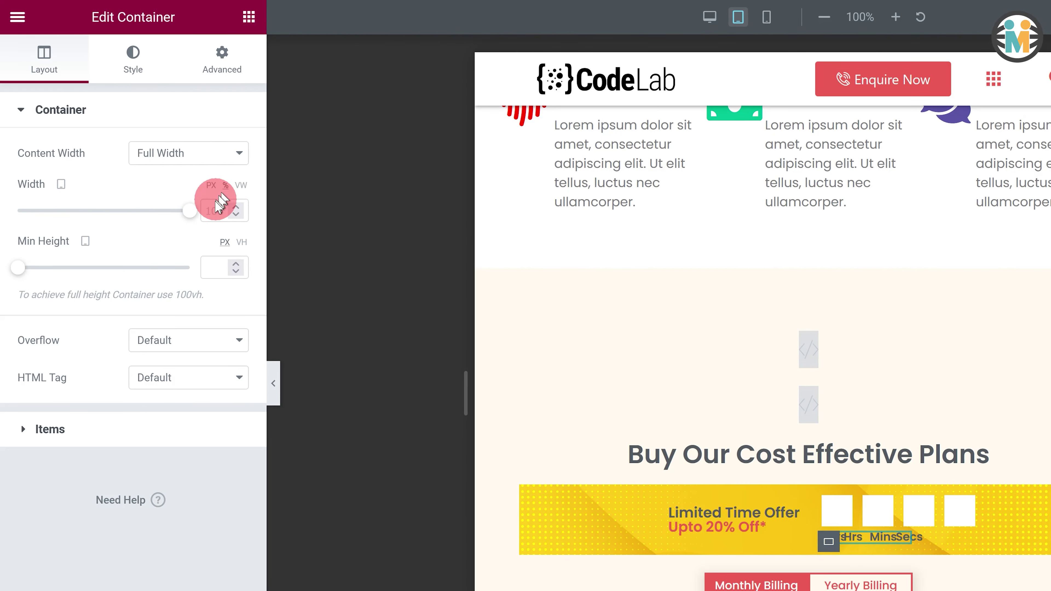
click(209, 212)
text(60)
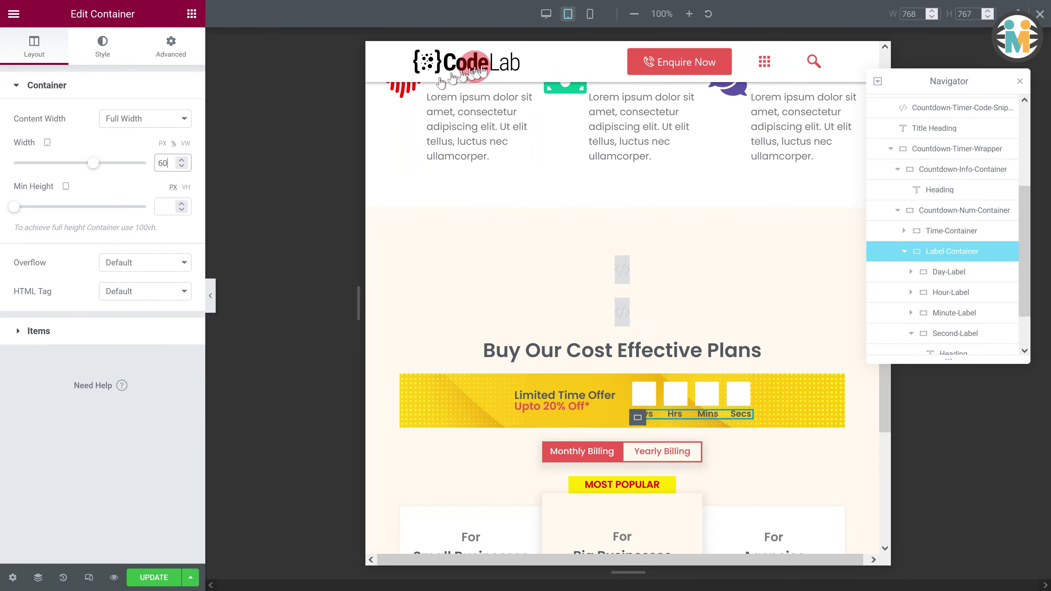
Switch to the mobile preview and open Label-Container's item layout settings
click(595, 15)
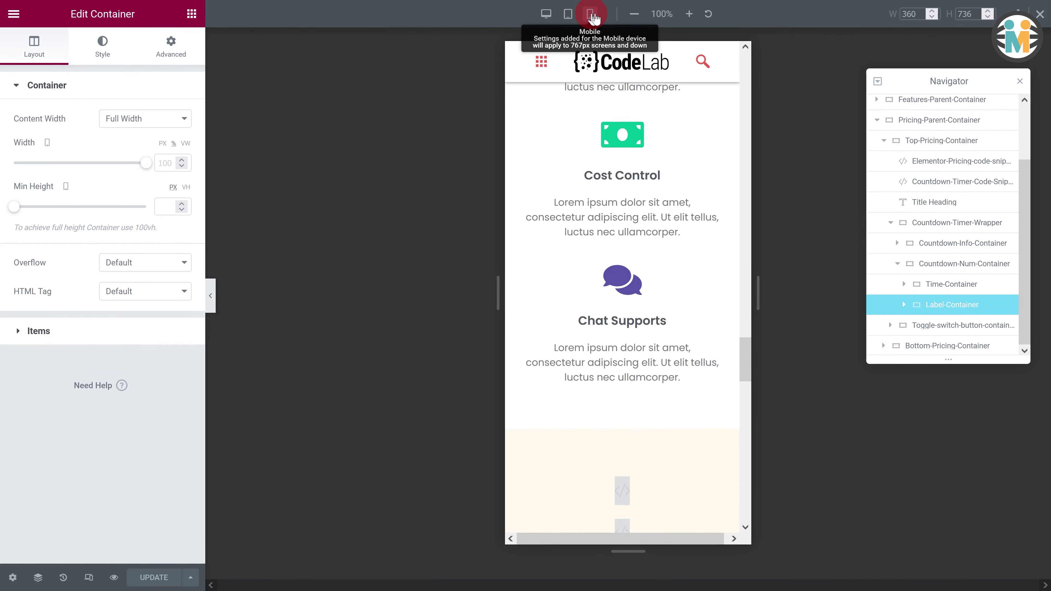
click(73, 330)
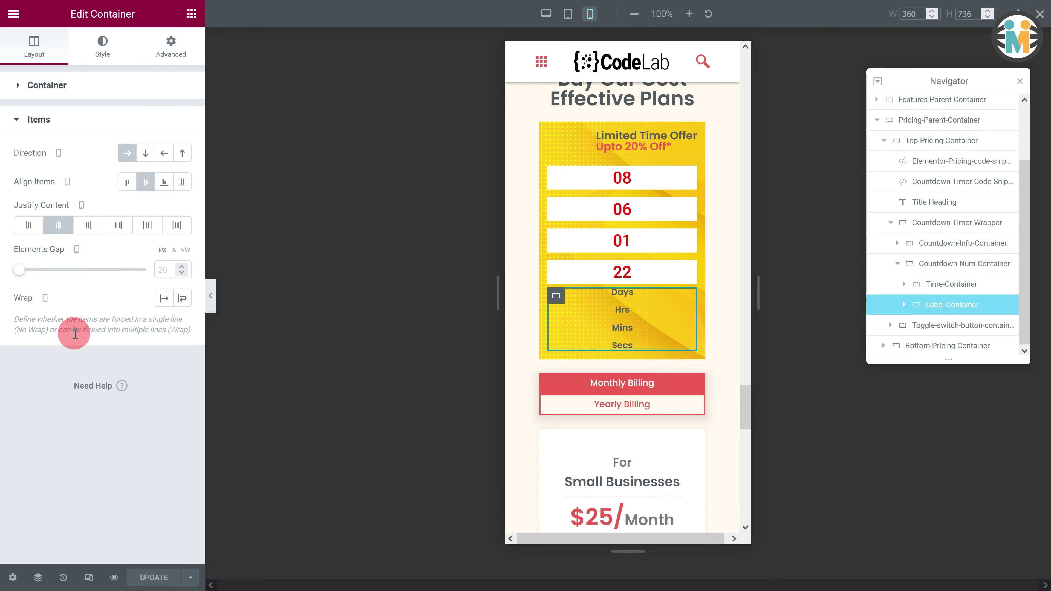
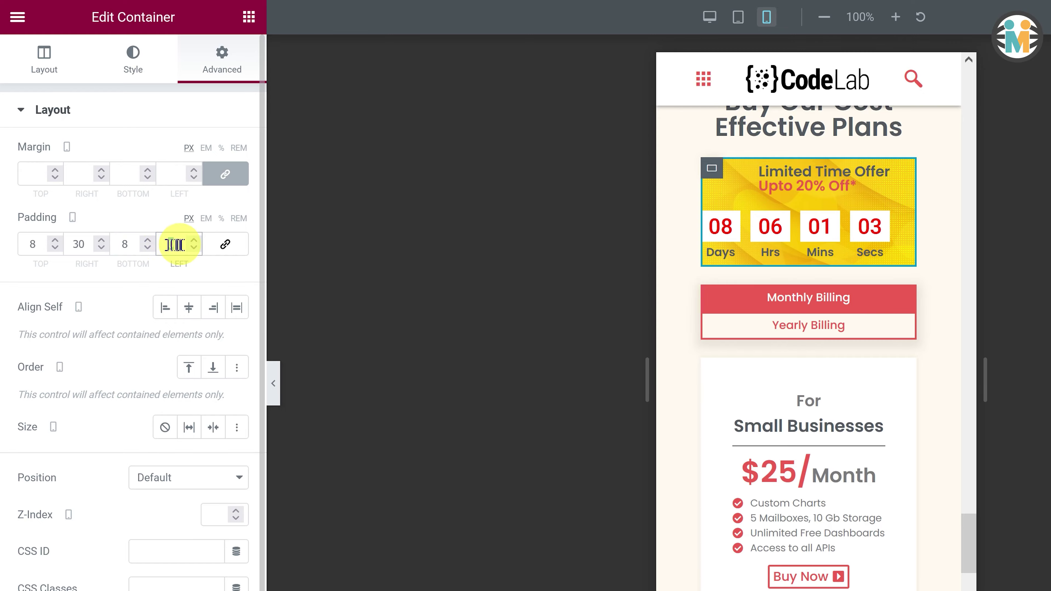
Set Countdown-Timer-Wrapper's left padding to 30 px for mobile
text(30)
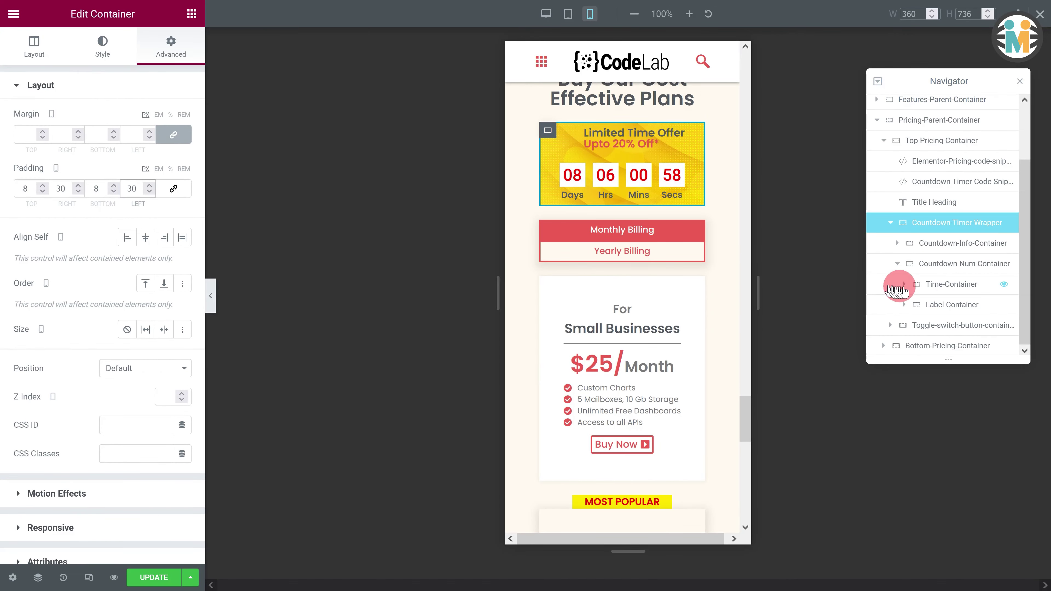
Set Day-Counter's mobile width and minimum height to 30 px each
click(905, 286)
click(939, 302)
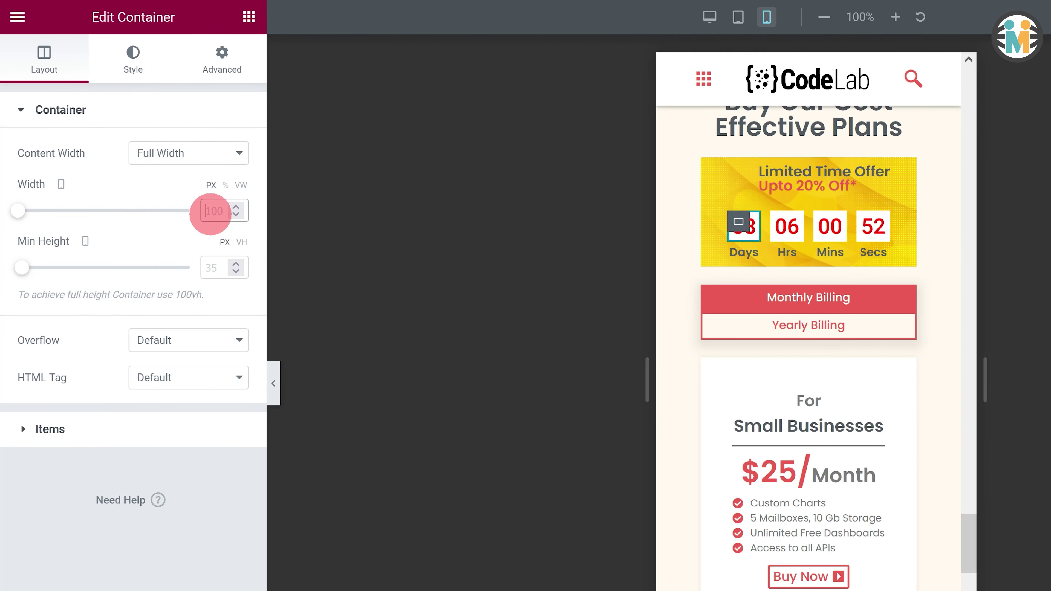
text(30)
click(213, 258)
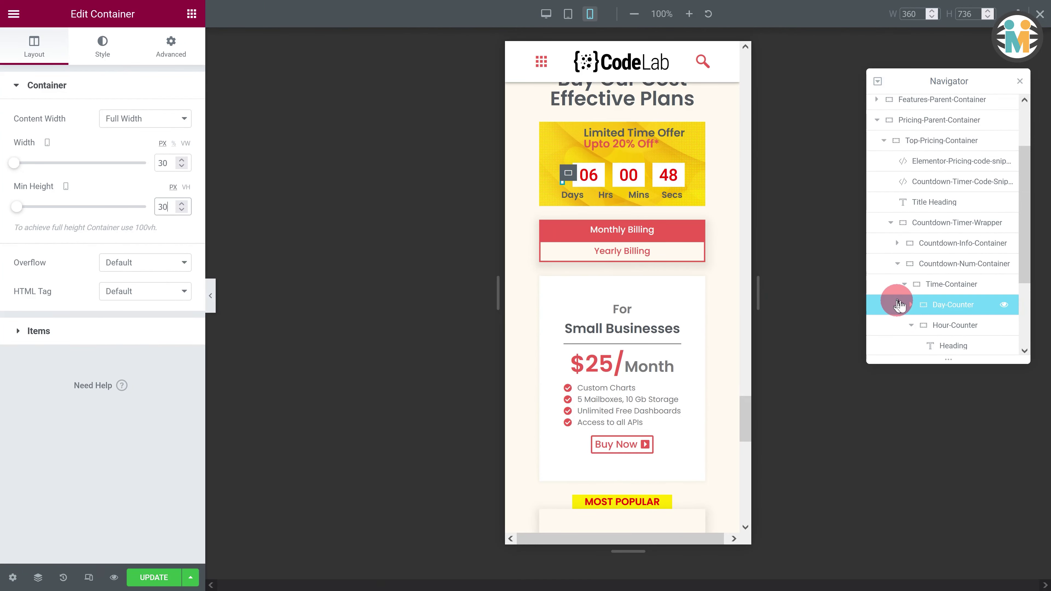
Copy Day-Counter and paste its style onto Hour-Counter
right_click(899, 305)
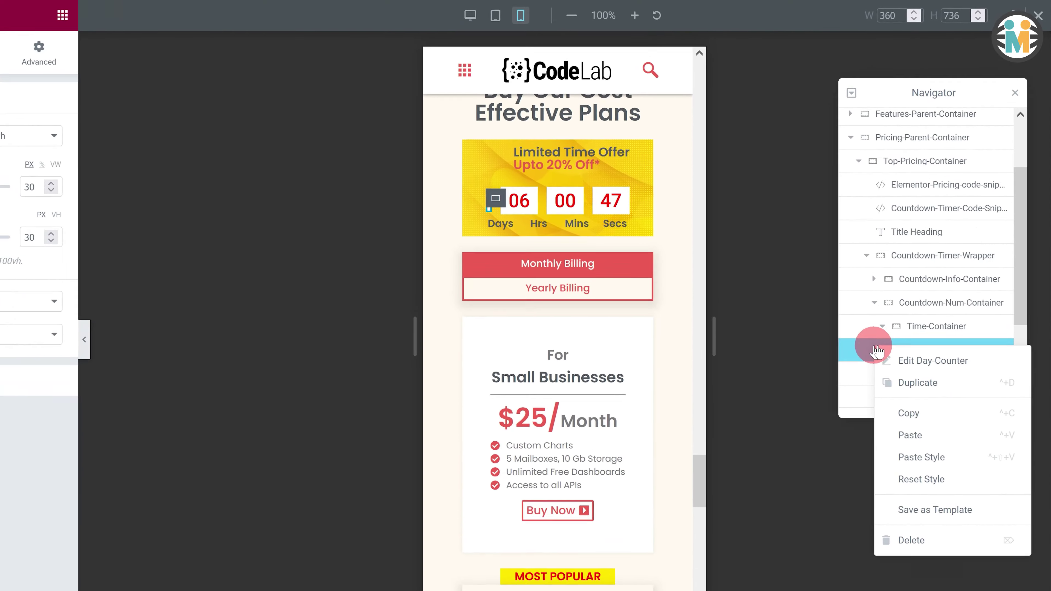
click(932, 356)
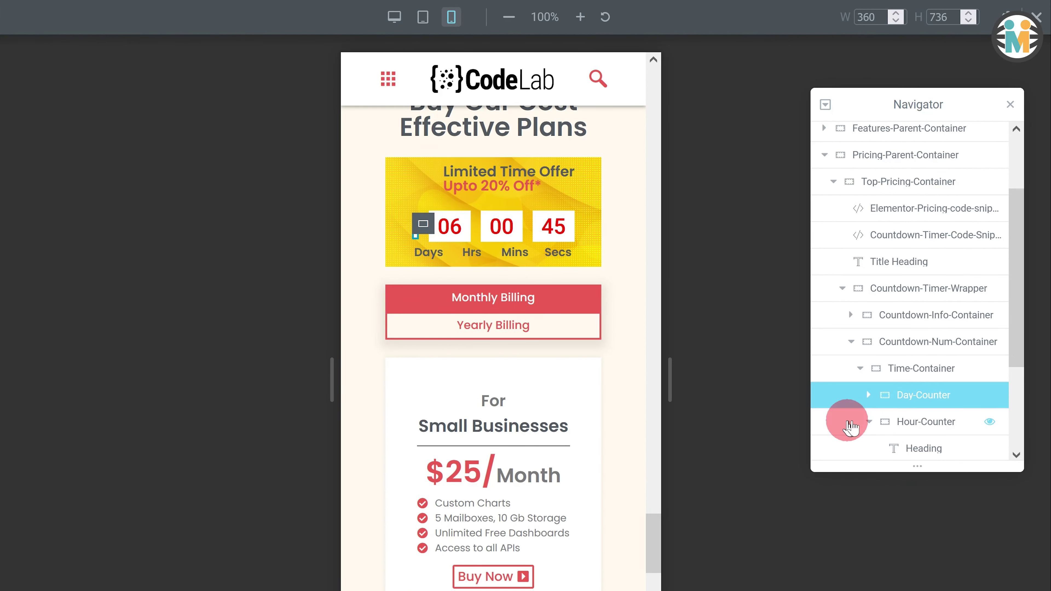
click(850, 426)
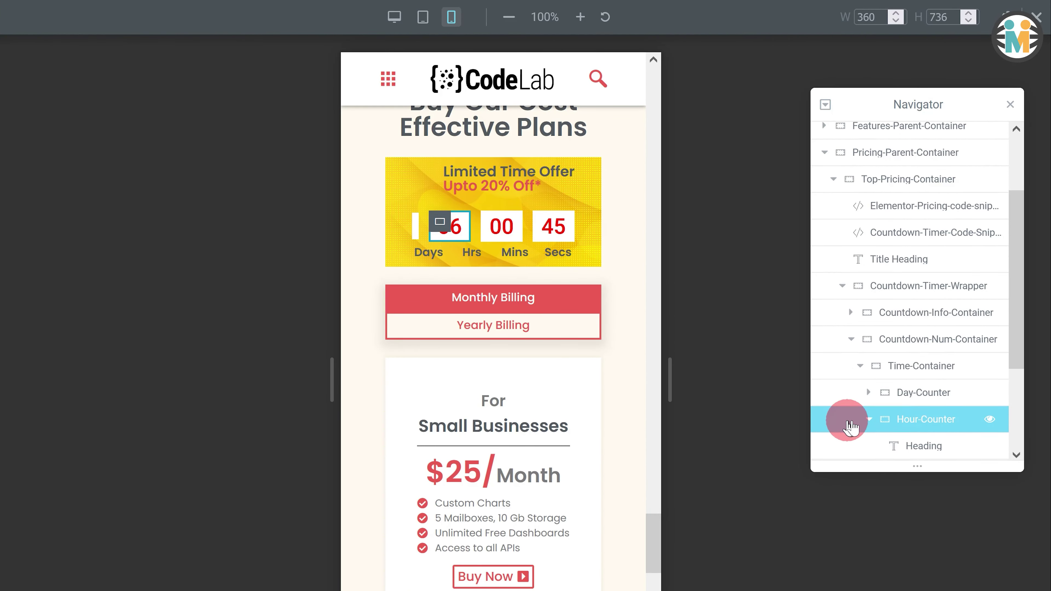
scroll(857, 385, down, 3)
right_click(844, 288)
click(900, 415)
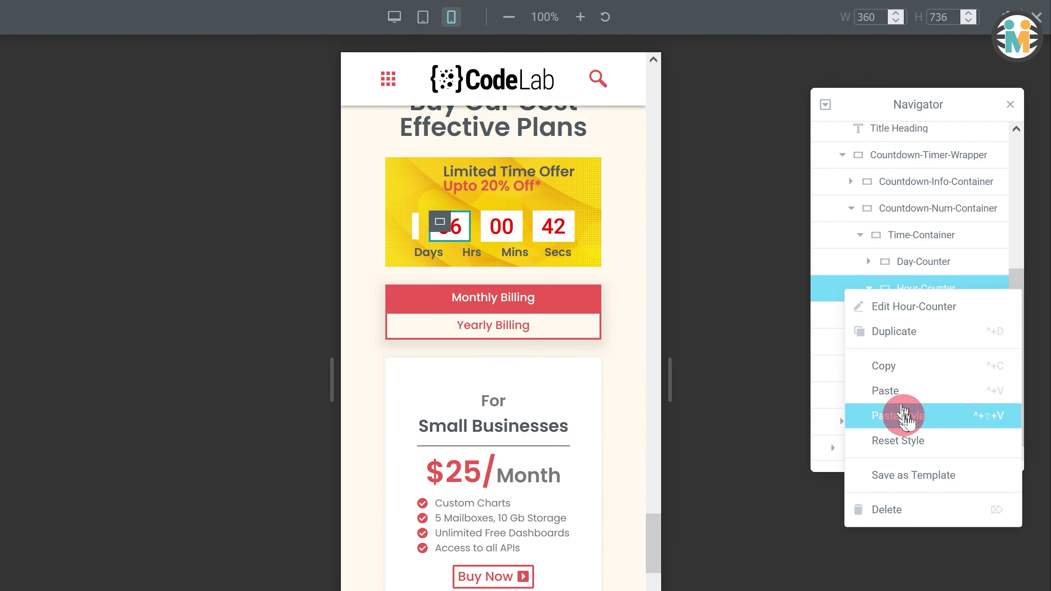
Paste the copied Day-Counter style onto Minute-Counter and Second-Counter
click(848, 344)
right_click(848, 344)
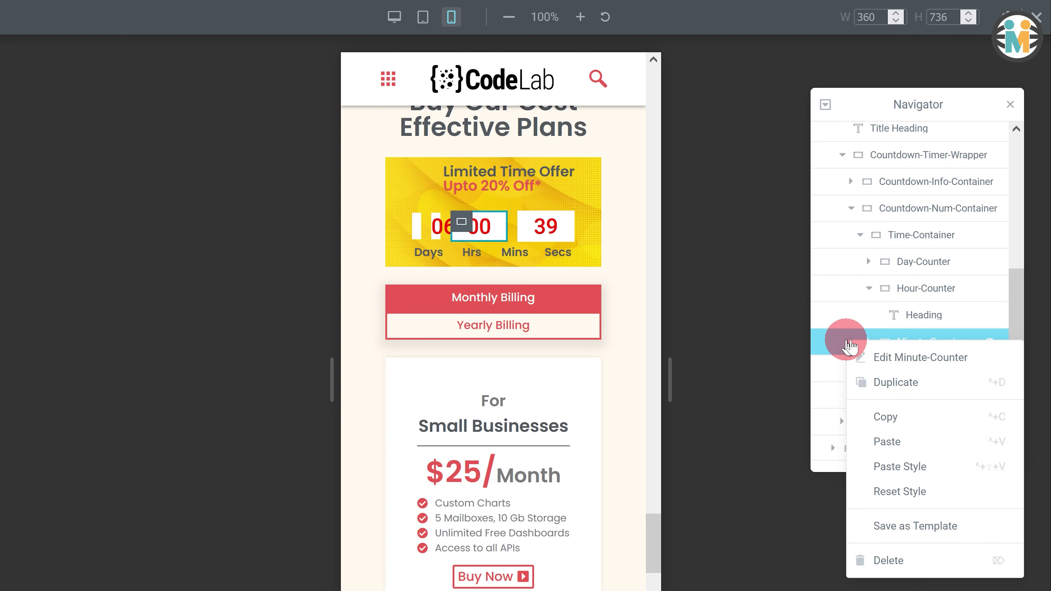
click(901, 464)
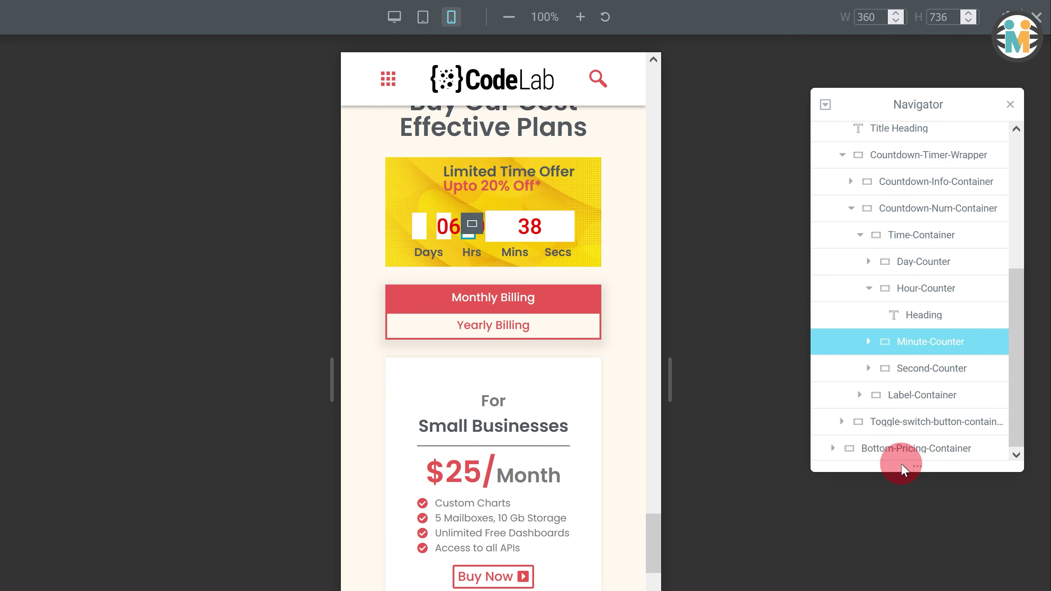
click(841, 370)
right_click(841, 370)
click(902, 491)
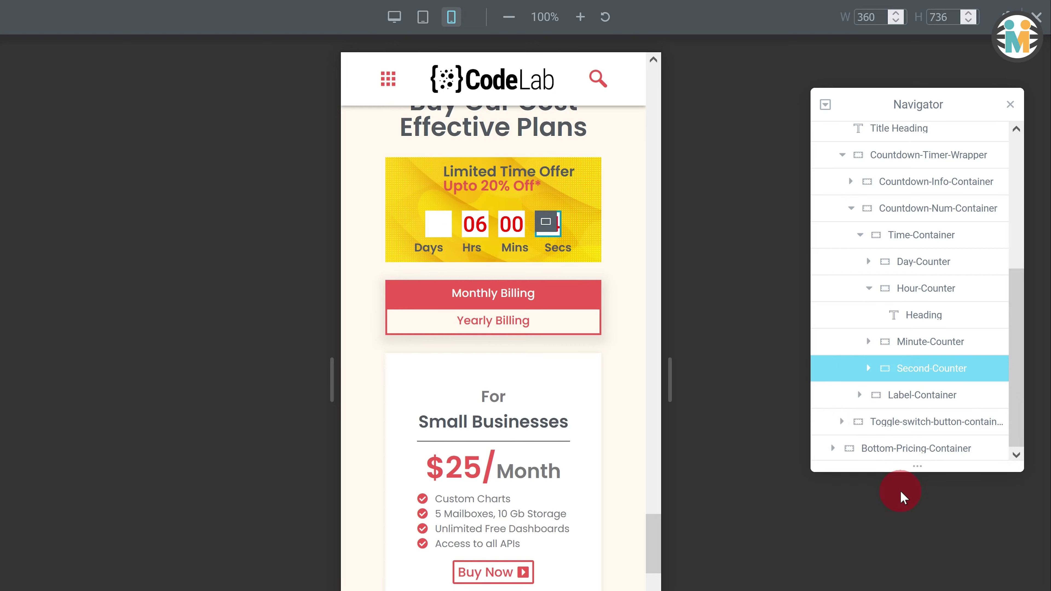
Adjust the typography of the heading inside Day-Counter for mobile
click(873, 263)
click(870, 261)
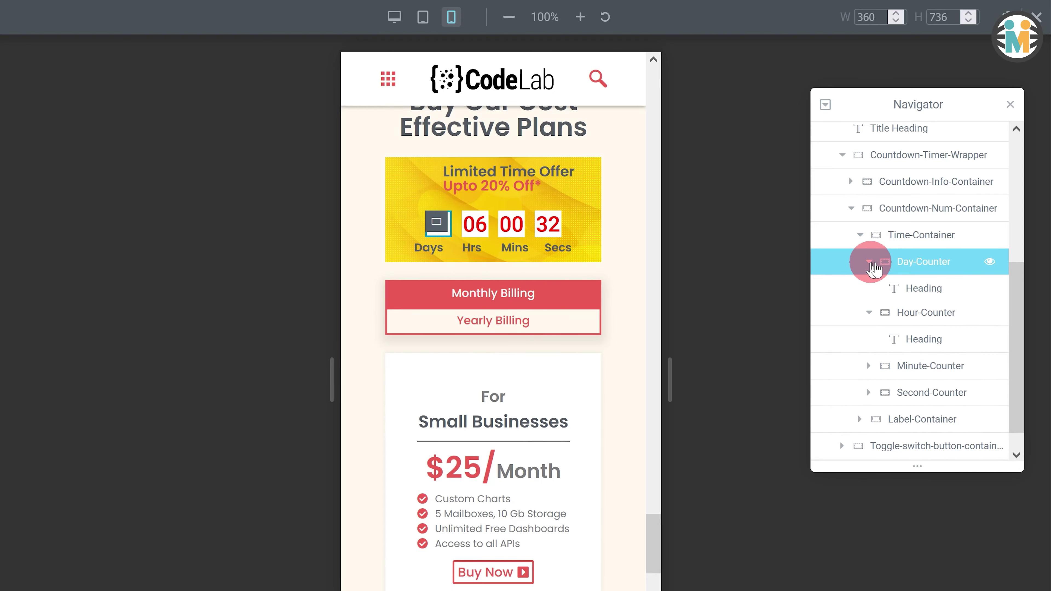
click(906, 285)
click(160, 72)
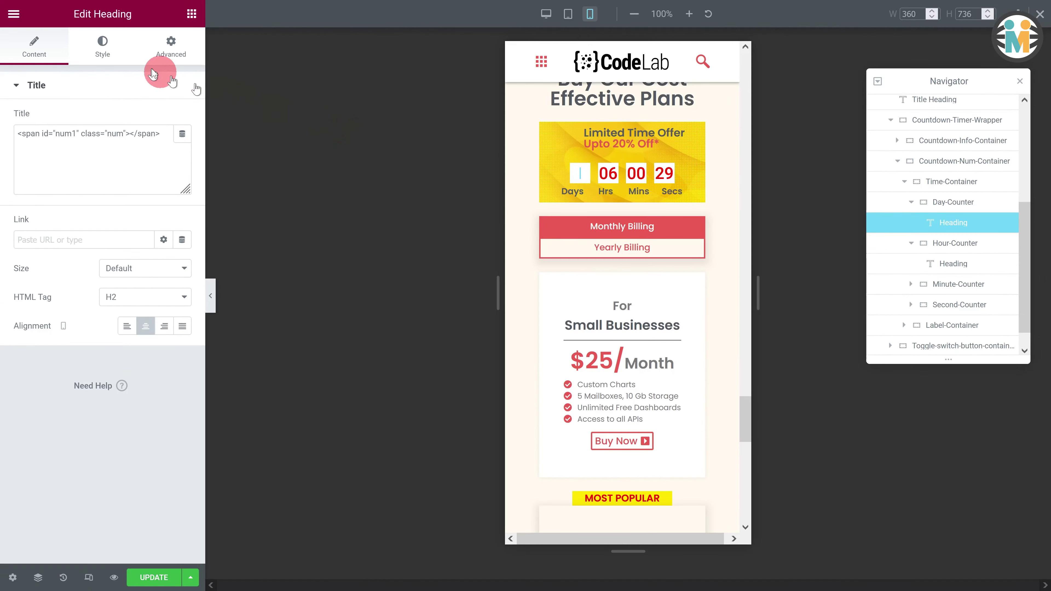
click(102, 46)
click(182, 147)
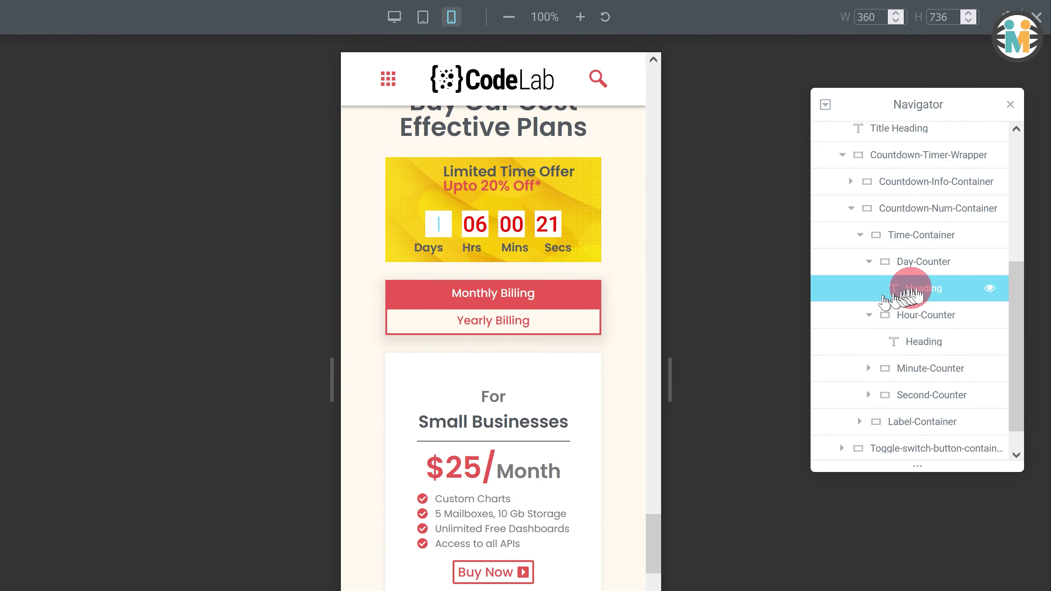
Copy the Day-Counter heading and paste its style onto the heading inside Hour-Counter
right_click(945, 222)
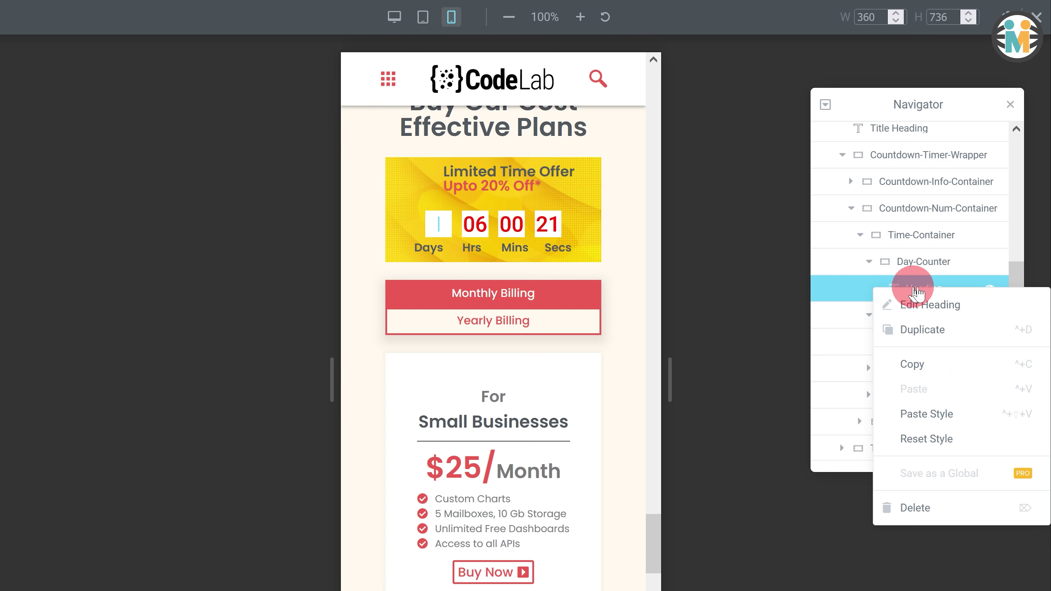
click(913, 364)
click(918, 340)
right_click(918, 339)
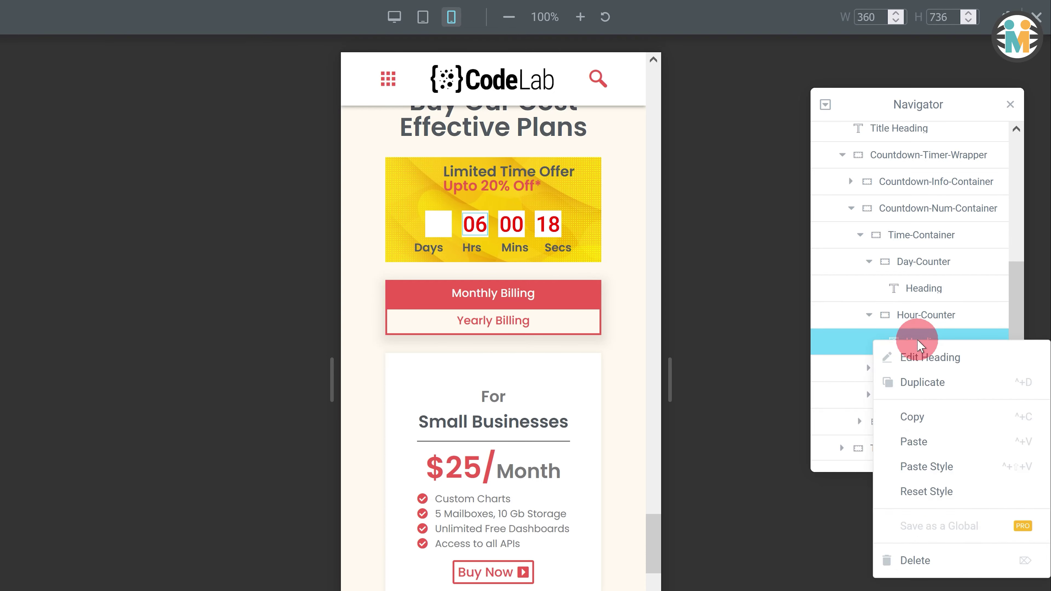
click(934, 467)
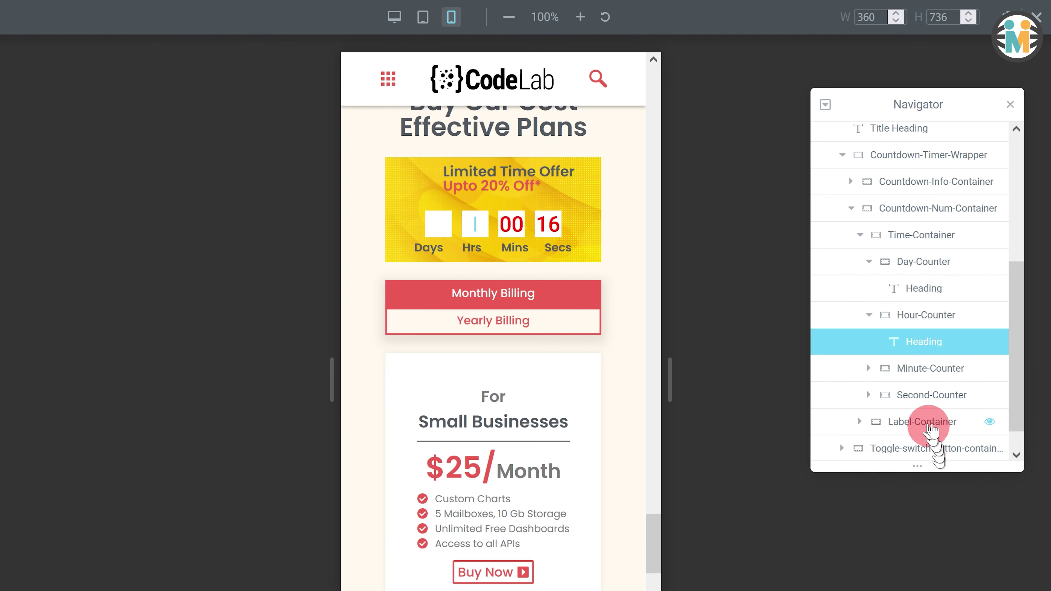
Paste the copied heading style onto the headings inside Minute-Counter and Second-Counter
click(868, 368)
click(920, 395)
right_click(920, 393)
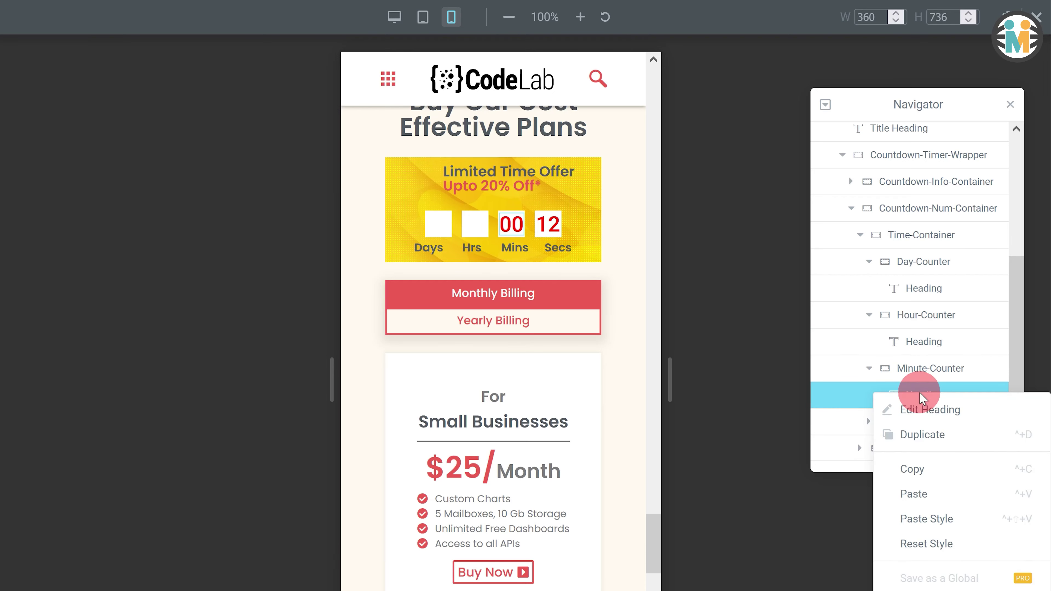
click(931, 519)
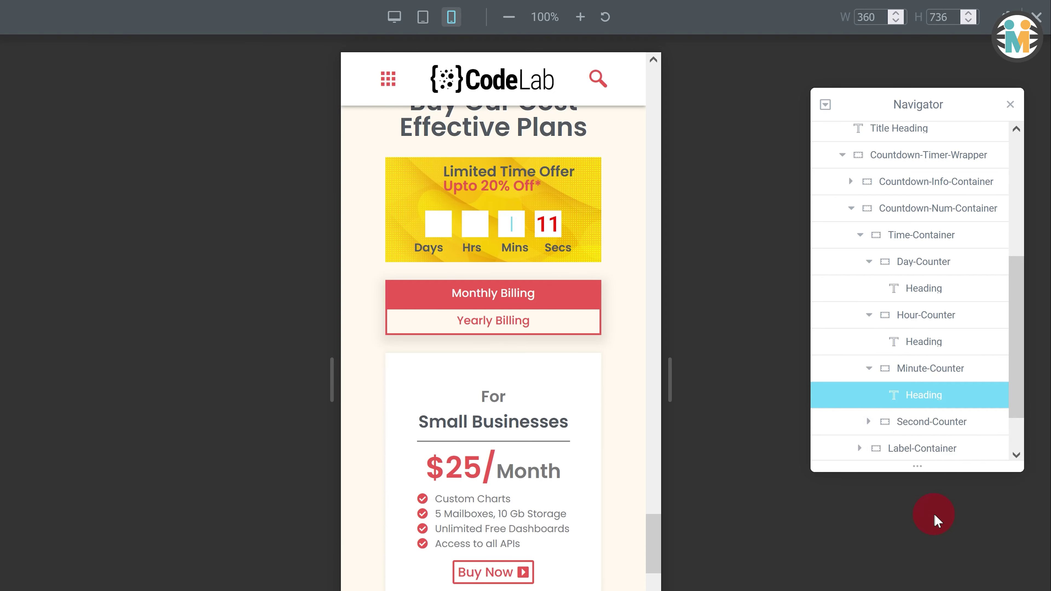
click(869, 422)
click(918, 448)
right_click(918, 449)
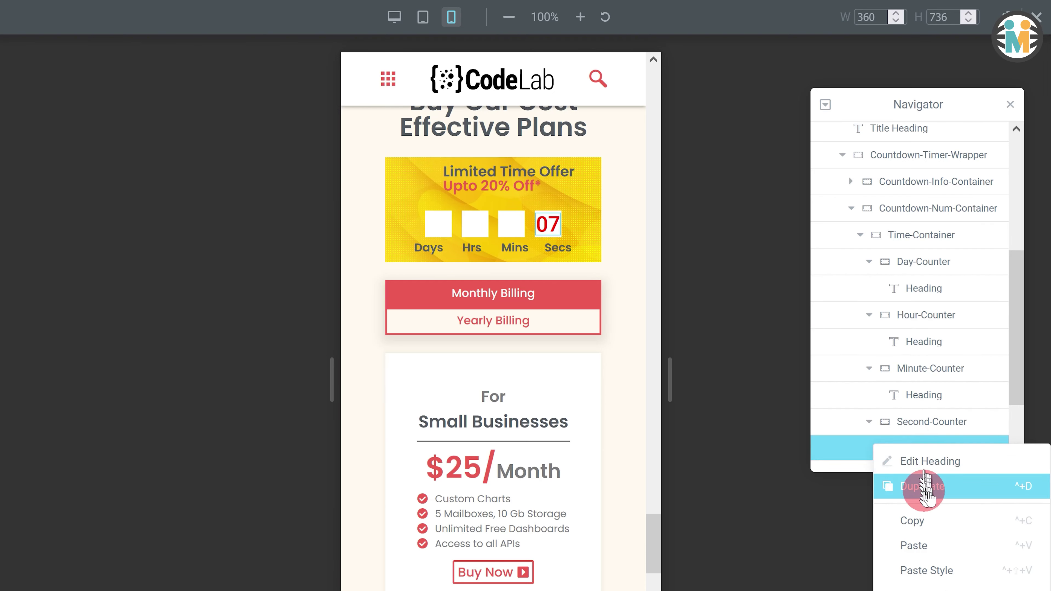
click(925, 565)
Expand Label-Container and reduce Day-Label's container width for mobile
scroll(915, 412, down, 1)
scroll(915, 412, down, 1)
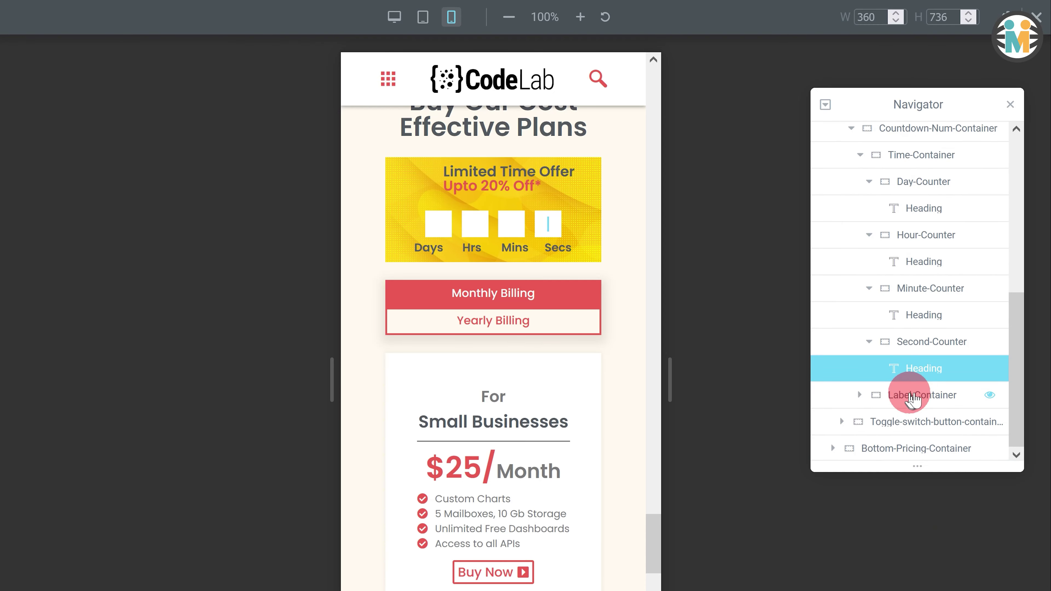
click(910, 395)
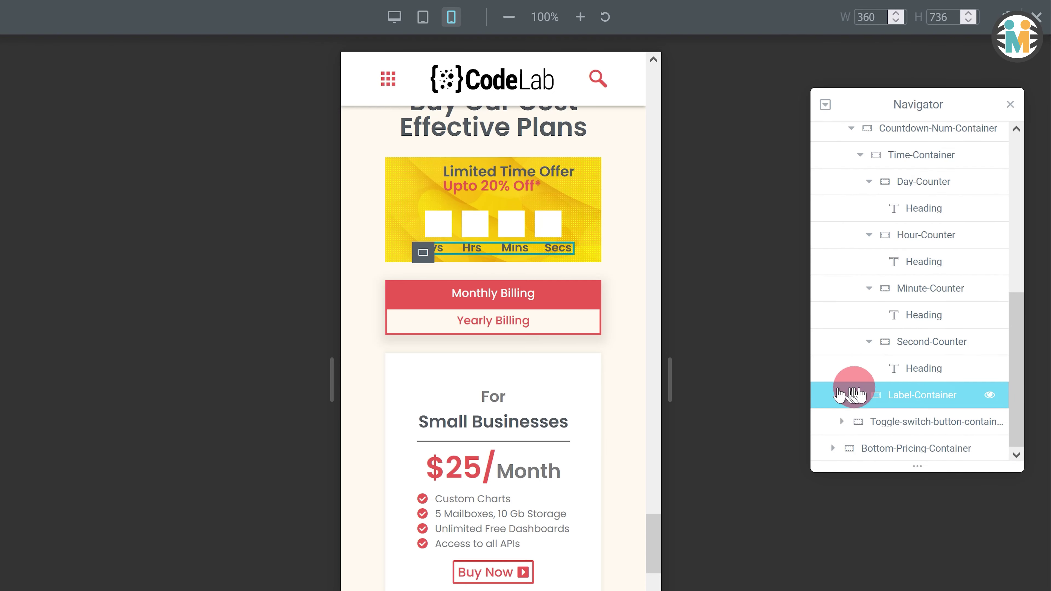
click(860, 395)
click(890, 420)
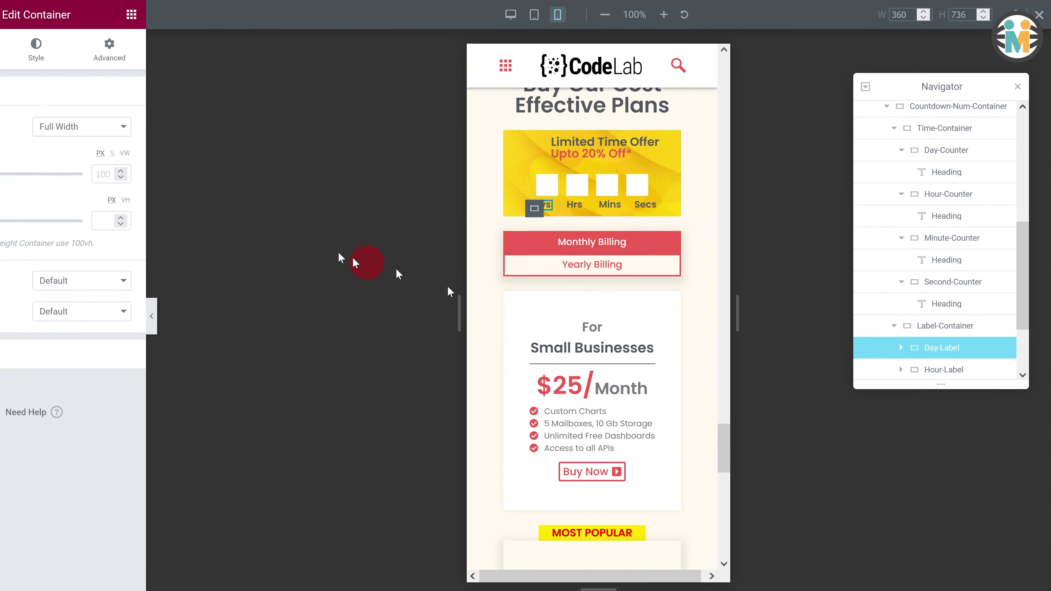
click(97, 173)
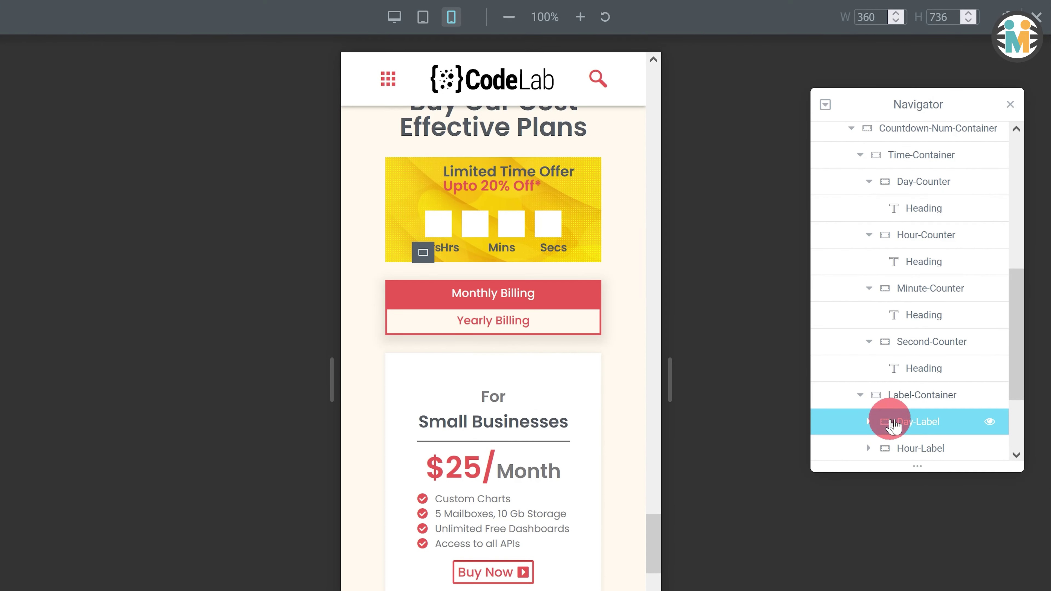
Copy Day-Label and paste its style onto Hour-Label
right_click(925, 322)
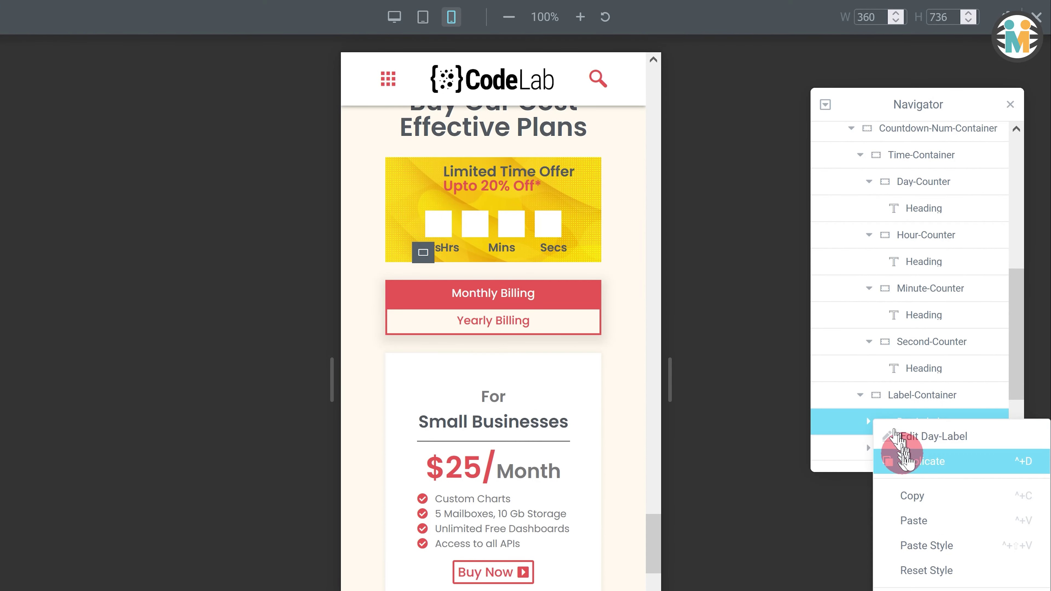
click(913, 496)
click(848, 448)
scroll(850, 433, down, 3)
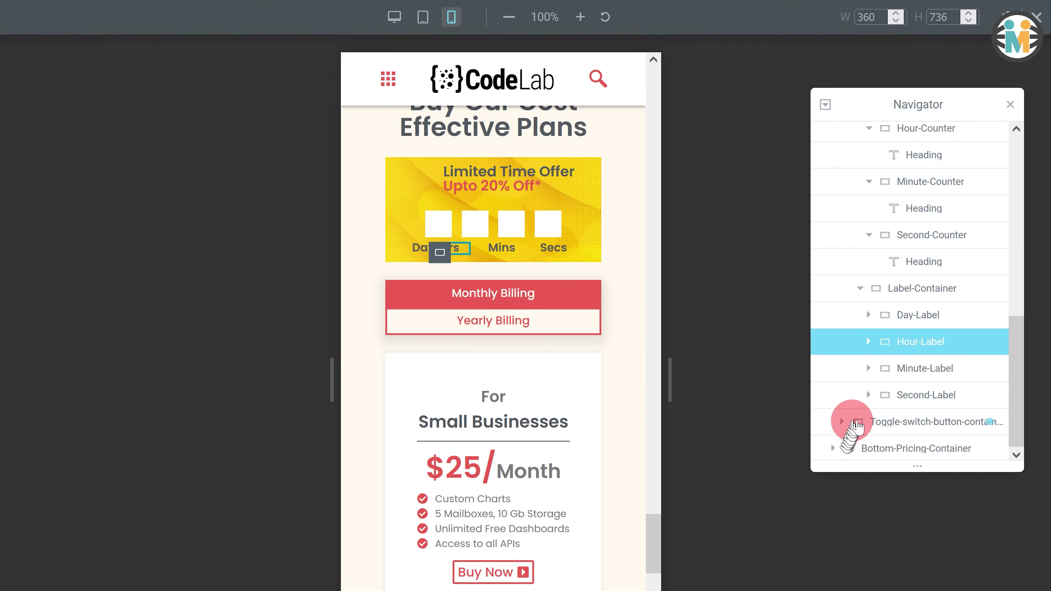
right_click(841, 344)
click(894, 466)
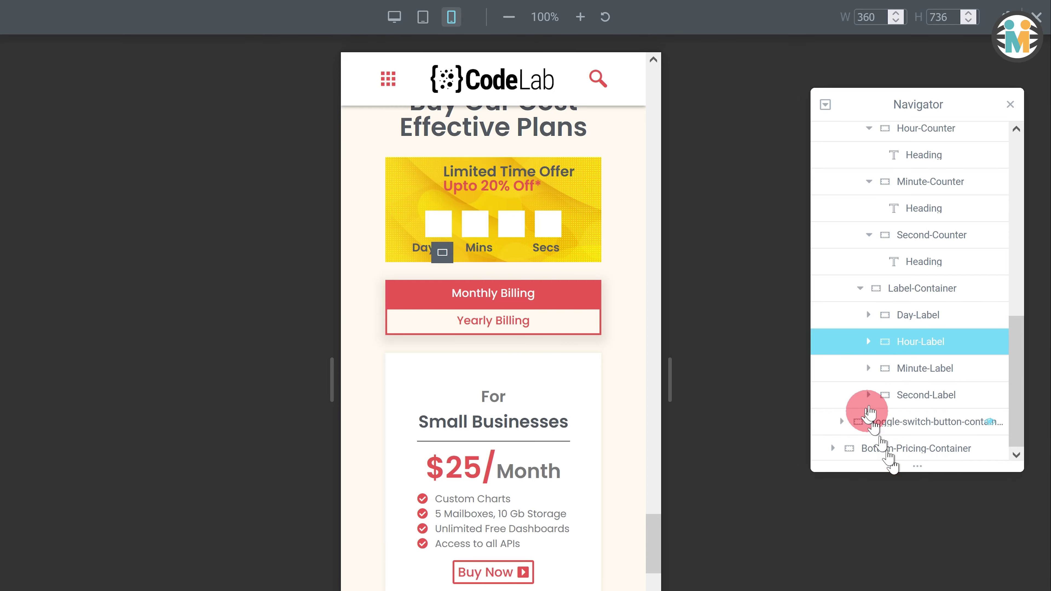
Paste the copied Day-Label style onto Minute-Label and Second-Label
click(850, 369)
right_click(855, 372)
click(894, 489)
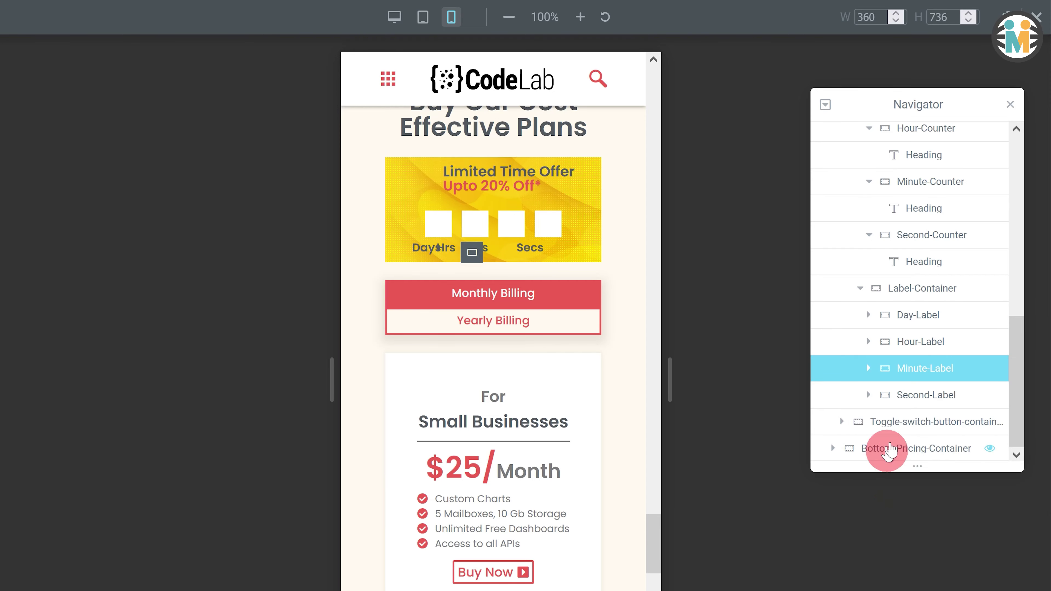
click(853, 394)
right_click(854, 394)
click(907, 511)
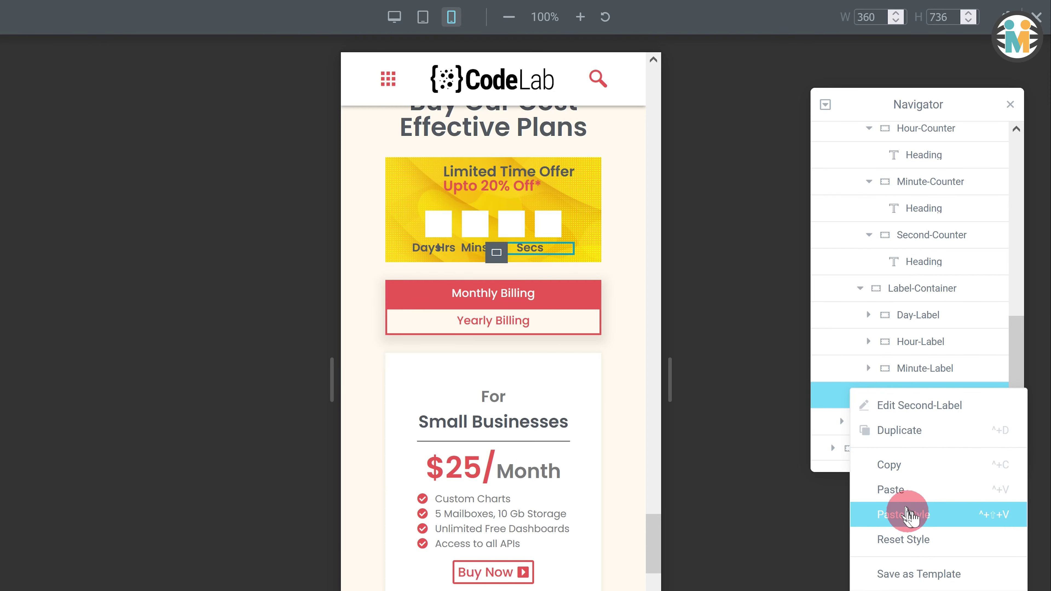
Reduce the font size of the Days heading inside Day-Label for mobile
click(869, 316)
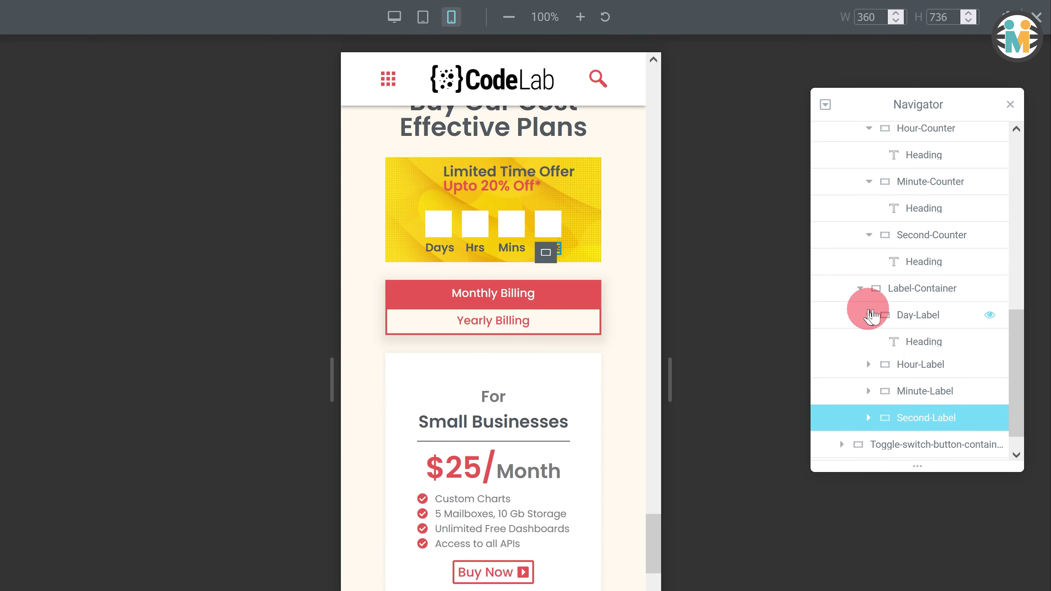
click(913, 346)
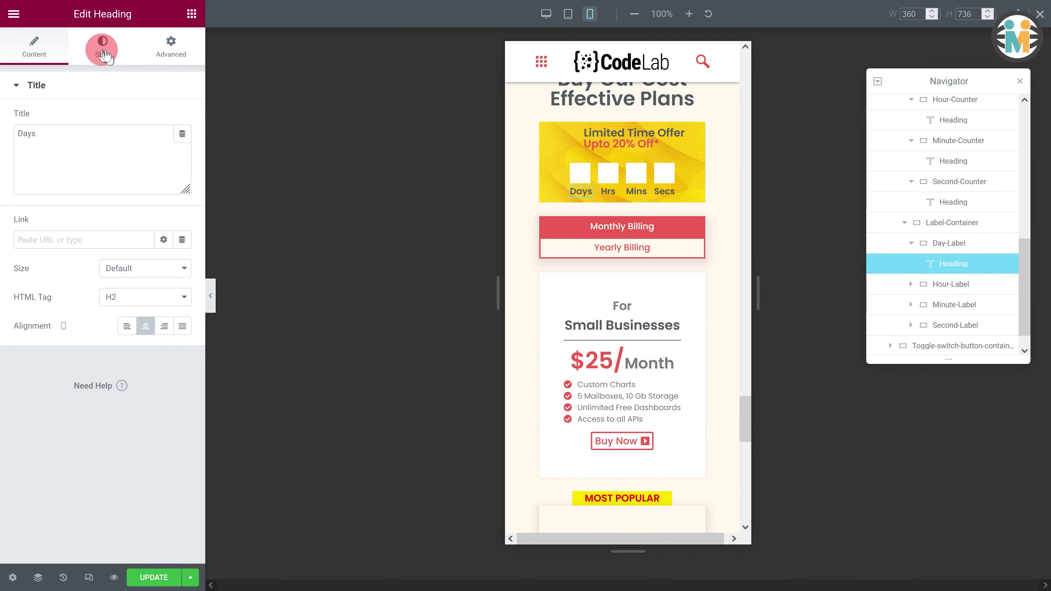
click(102, 47)
click(184, 148)
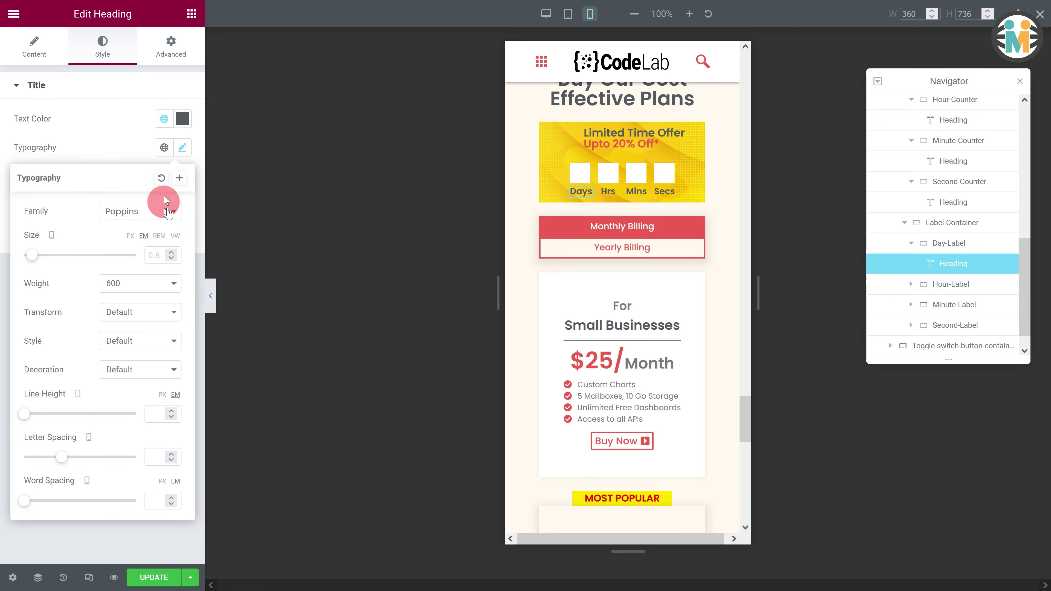
click(158, 259)
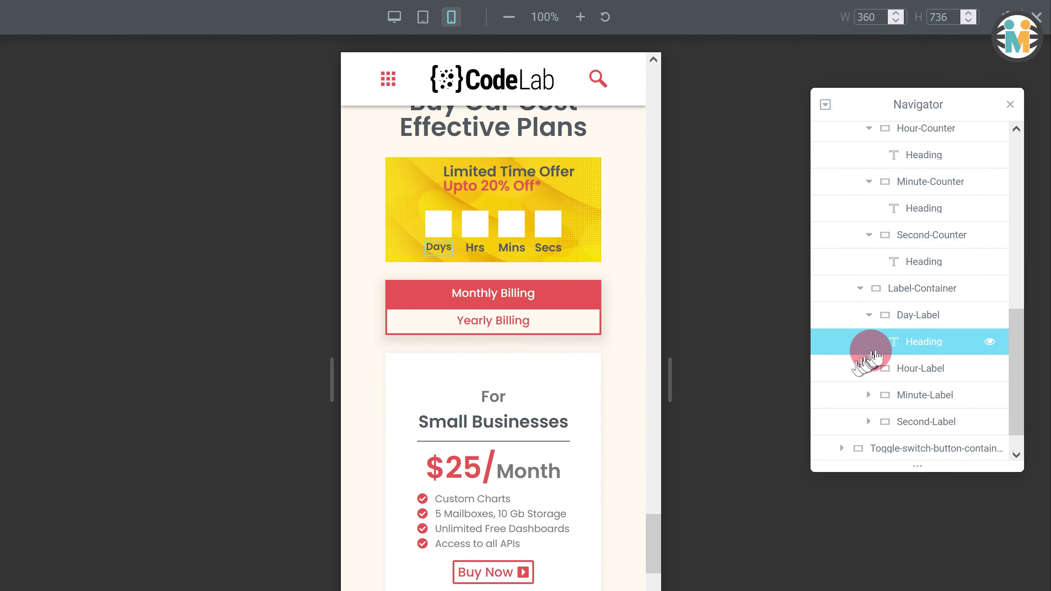
Copy the Days heading and paste its style onto the heading inside Hour-Label
right_click(908, 265)
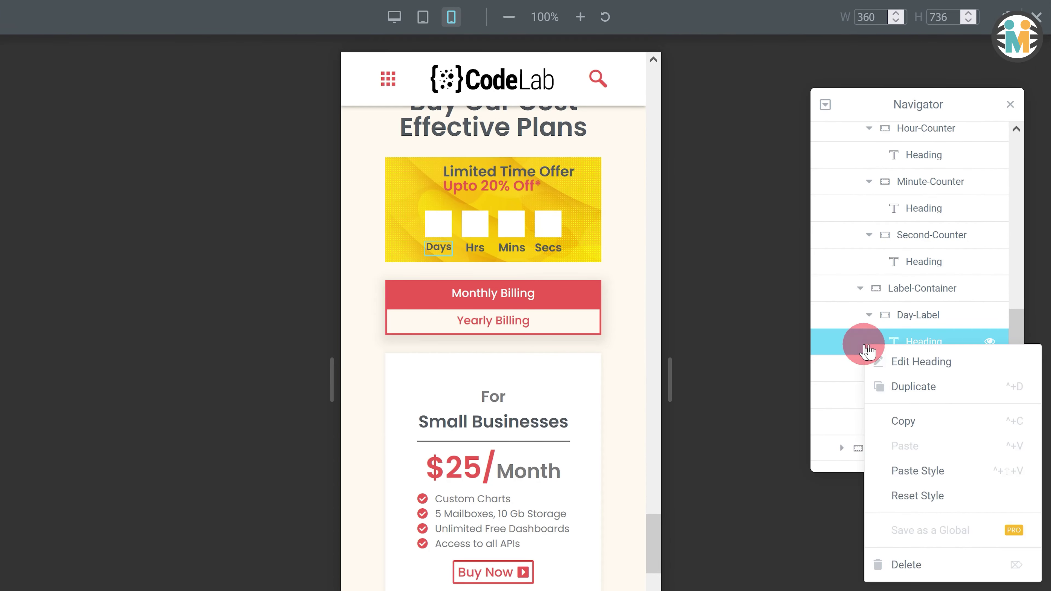
click(899, 421)
click(869, 368)
click(844, 397)
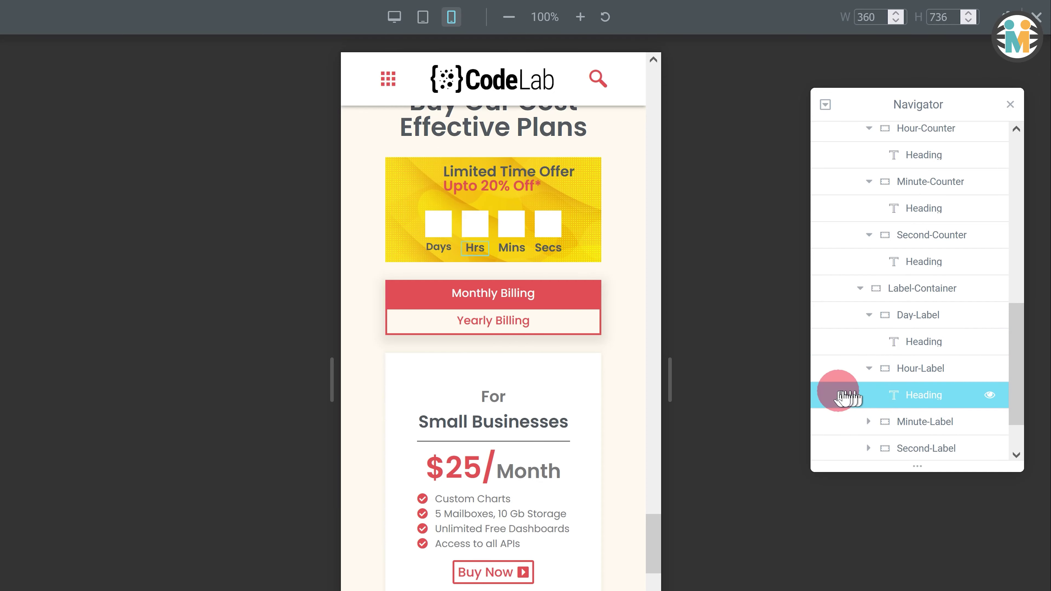
right_click(846, 397)
click(889, 515)
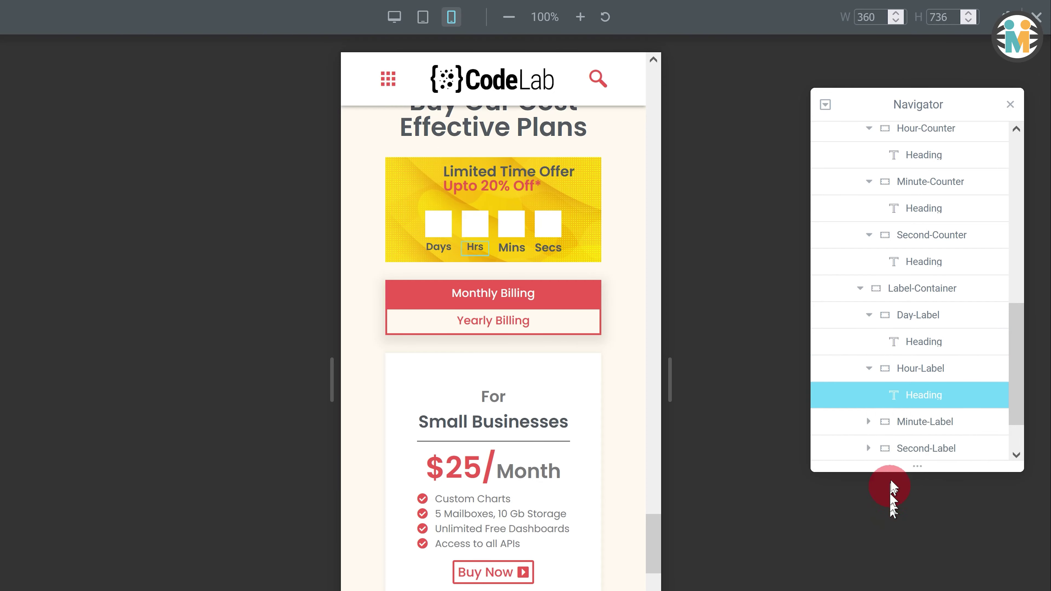
Paste the copied Days heading style onto the headings inside Minute-Label and Second-Label
click(869, 422)
click(837, 446)
right_click(834, 444)
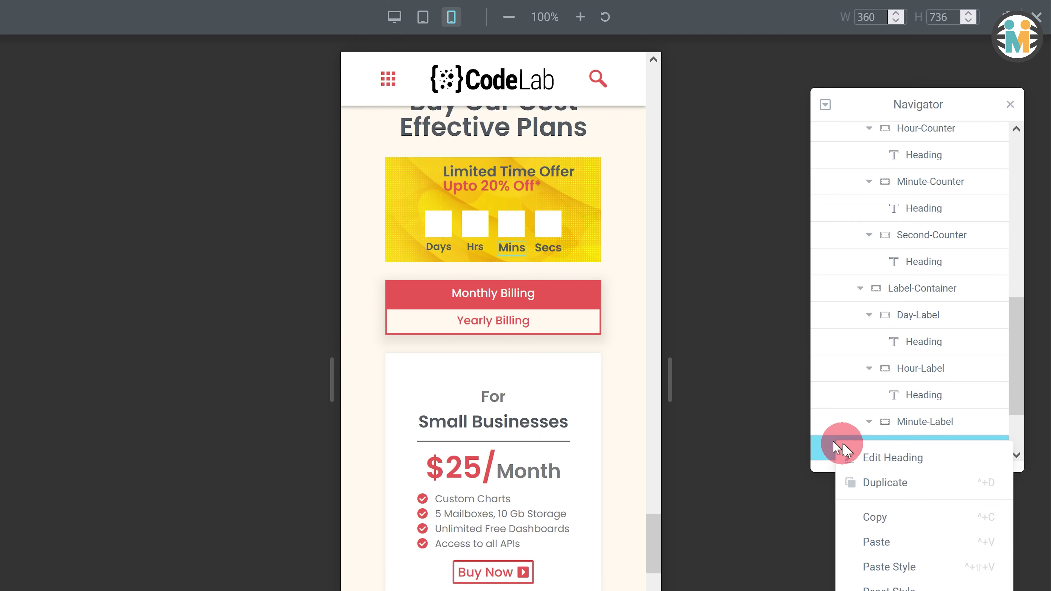
click(890, 567)
scroll(877, 387, down, 2)
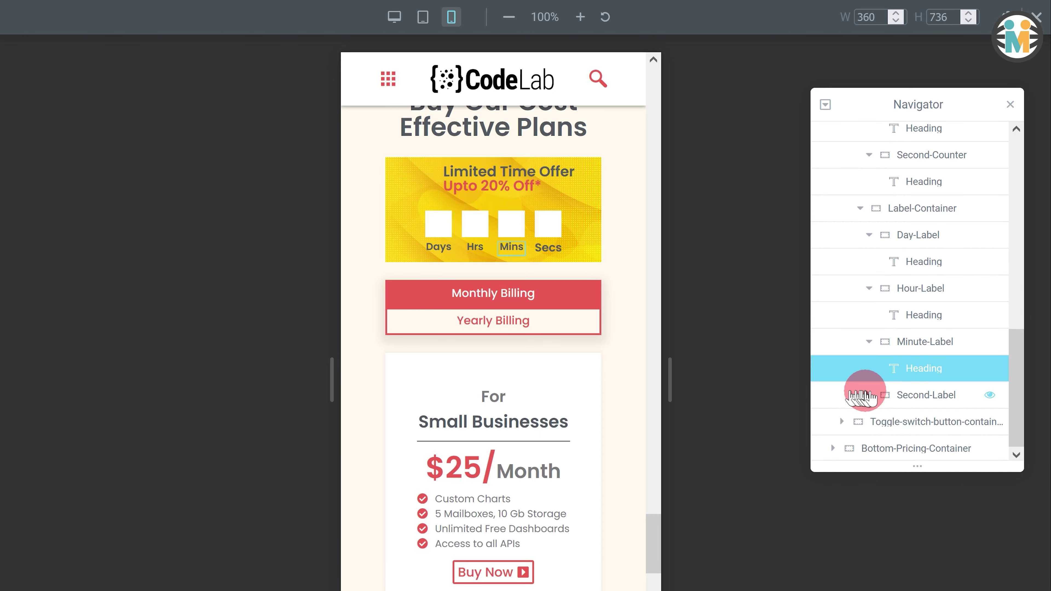
click(868, 395)
click(838, 423)
right_click(842, 420)
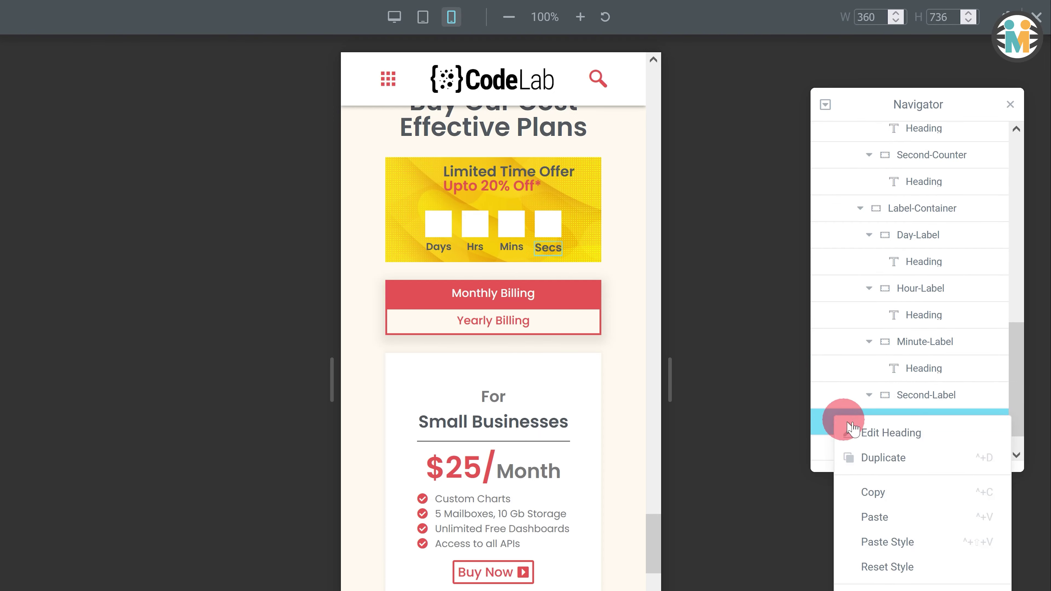
click(891, 541)
Set the mobile elements gap of Countdown-Timer-Wrapper to 5 px
scroll(912, 354, up, 3)
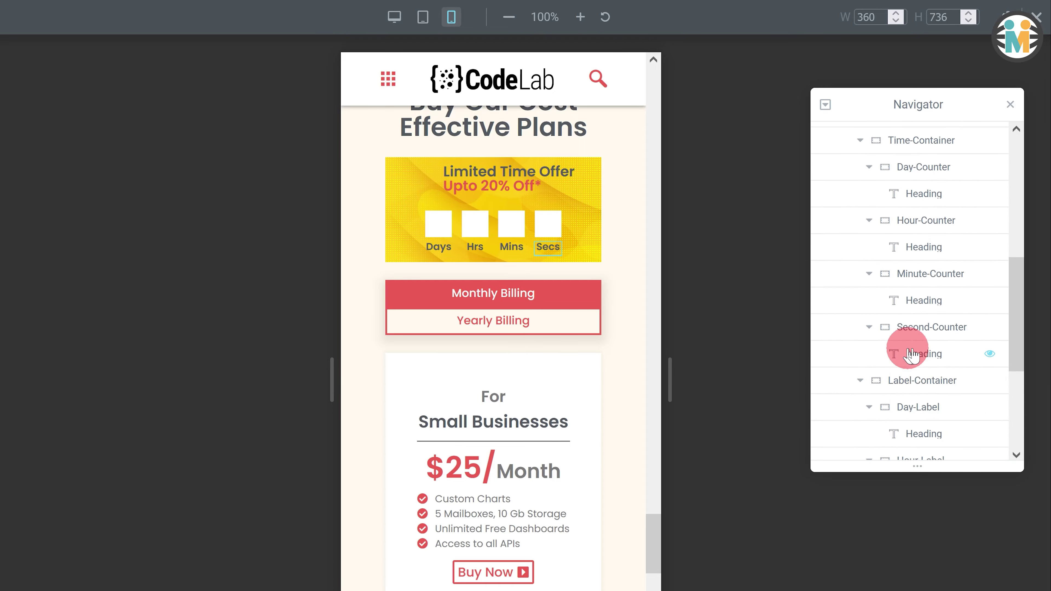
scroll(912, 354, up, 4)
click(930, 223)
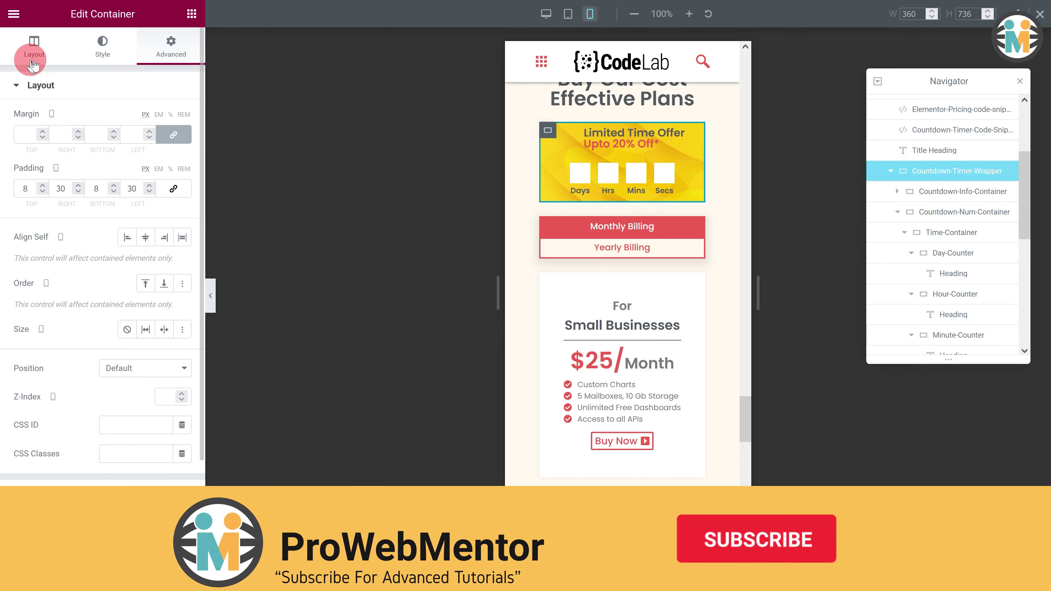
click(33, 62)
click(40, 327)
click(157, 270)
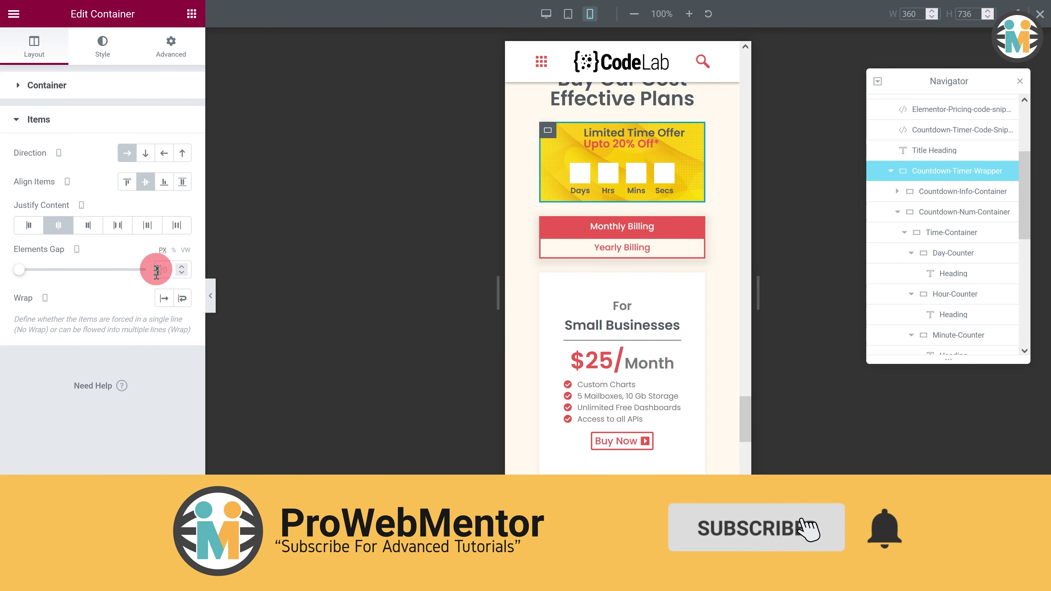
text(0)
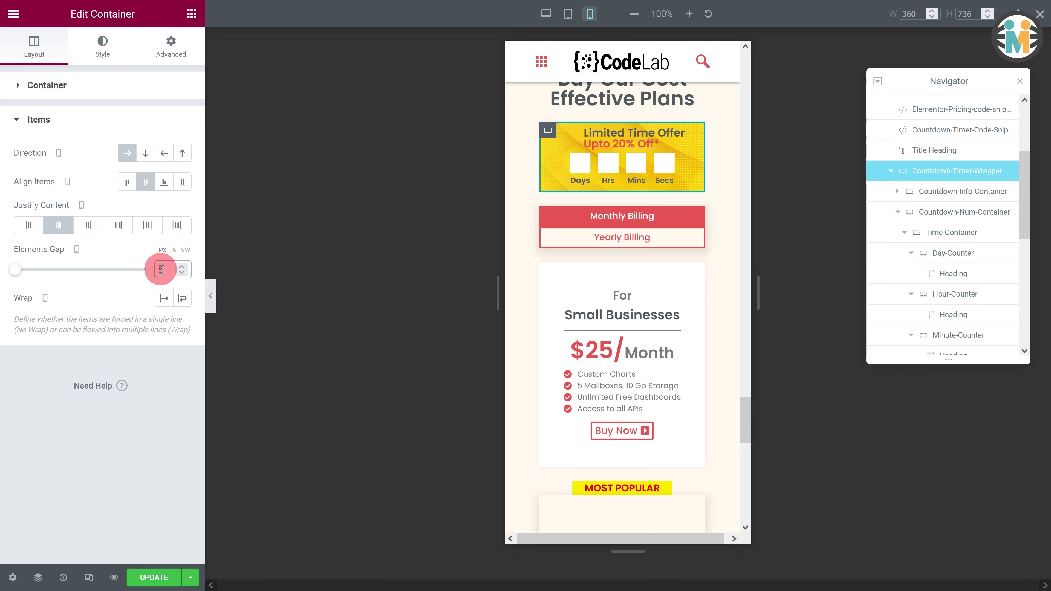
In the countdown timer's HTML code, change the month of the countDownDate value to Aug
scroll(575, 178, up, 3)
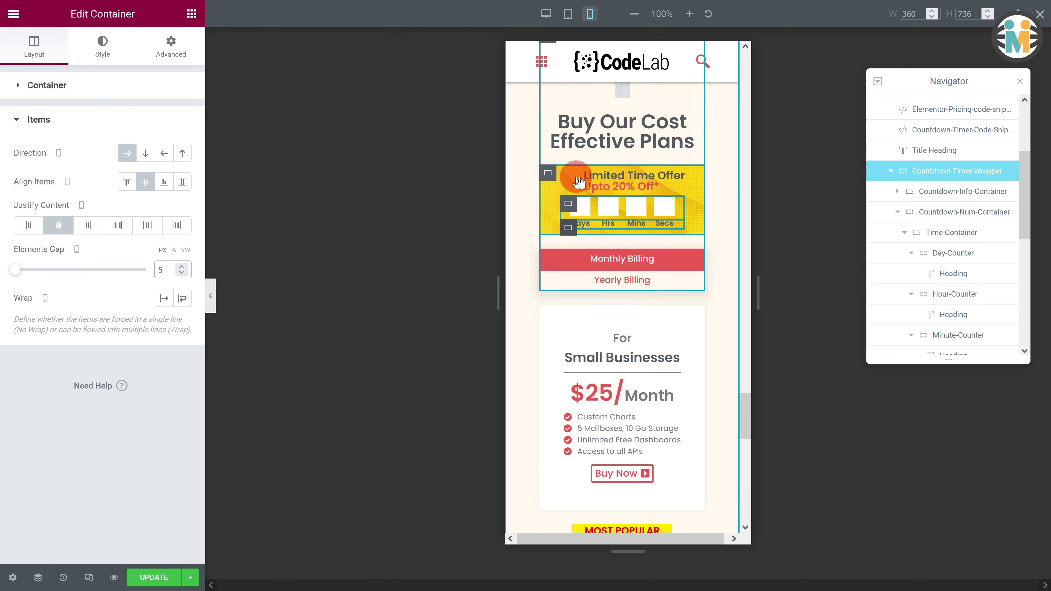
click(622, 182)
click(56, 214)
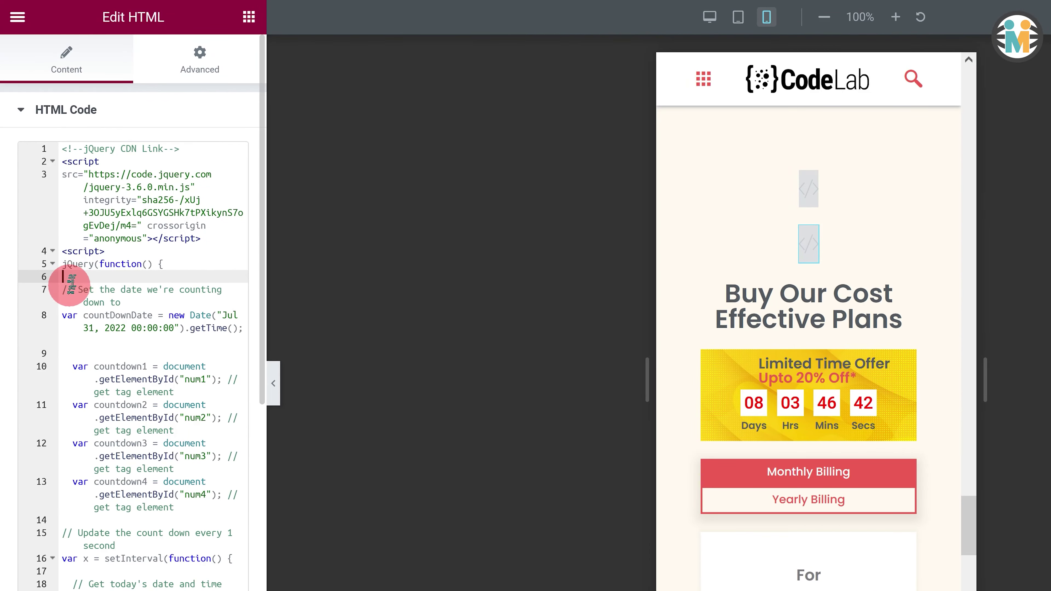
drag(60, 315, 238, 331)
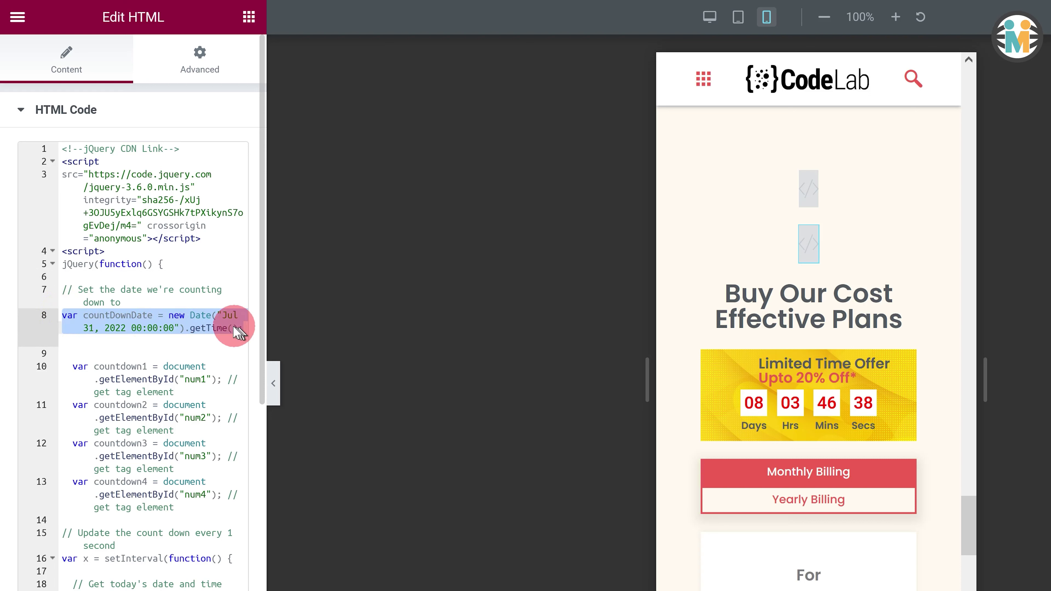
click(223, 315)
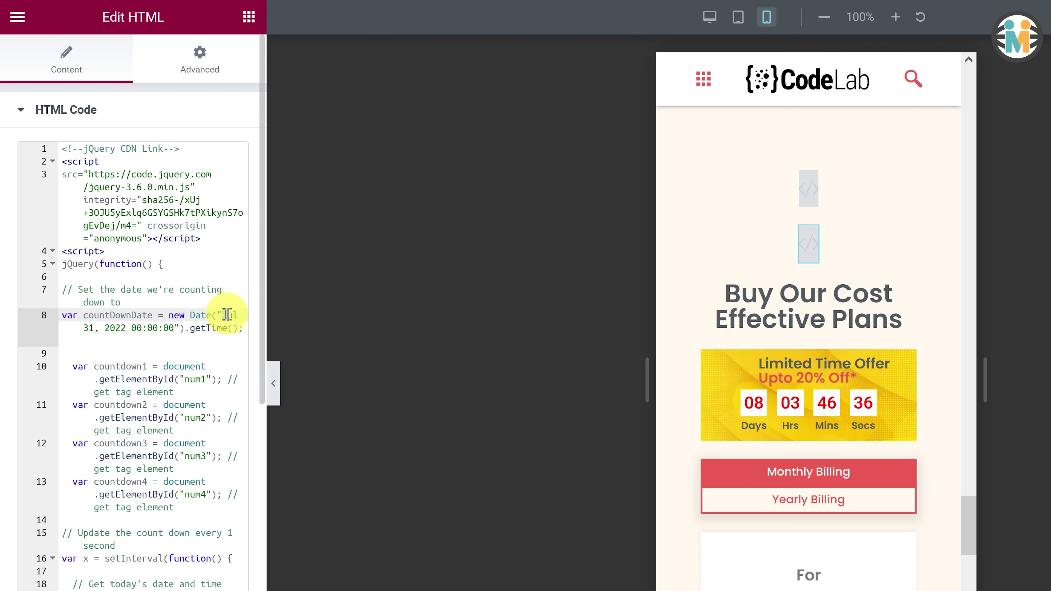
drag(235, 315, 238, 315)
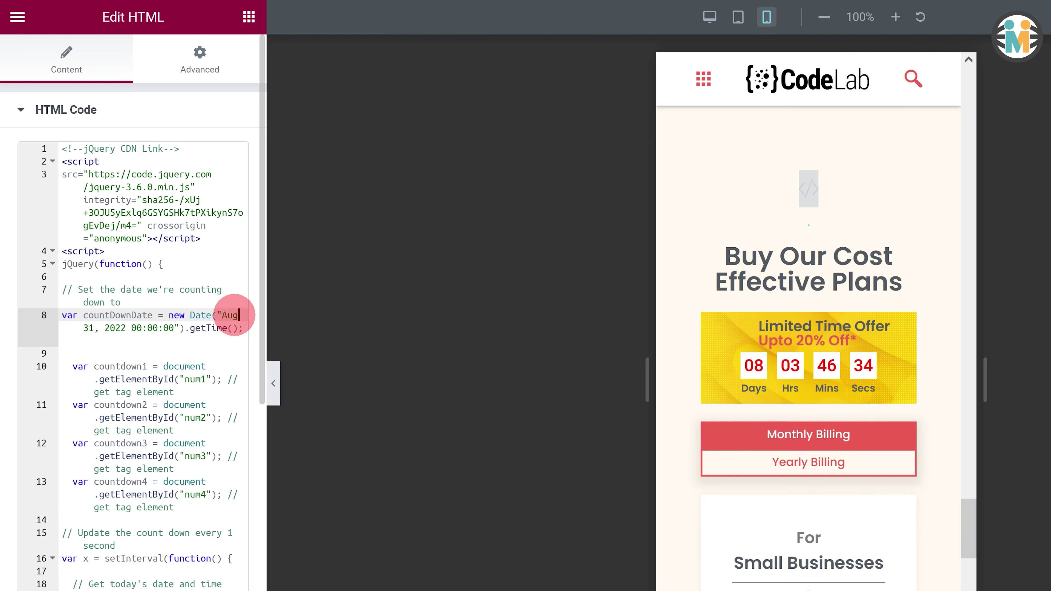
text(Aug)
click(84, 330)
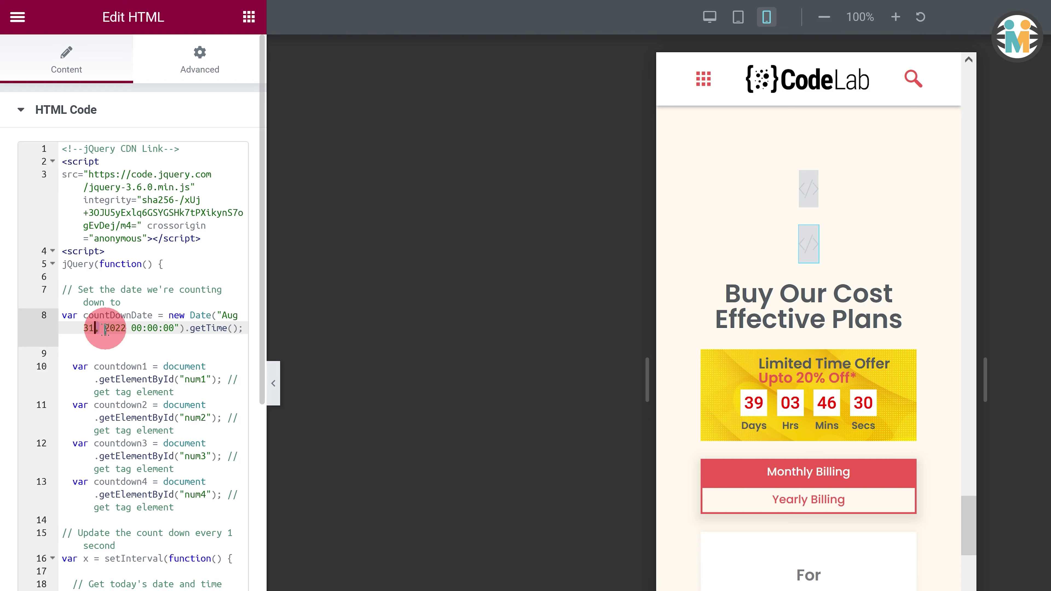
double_click(124, 328)
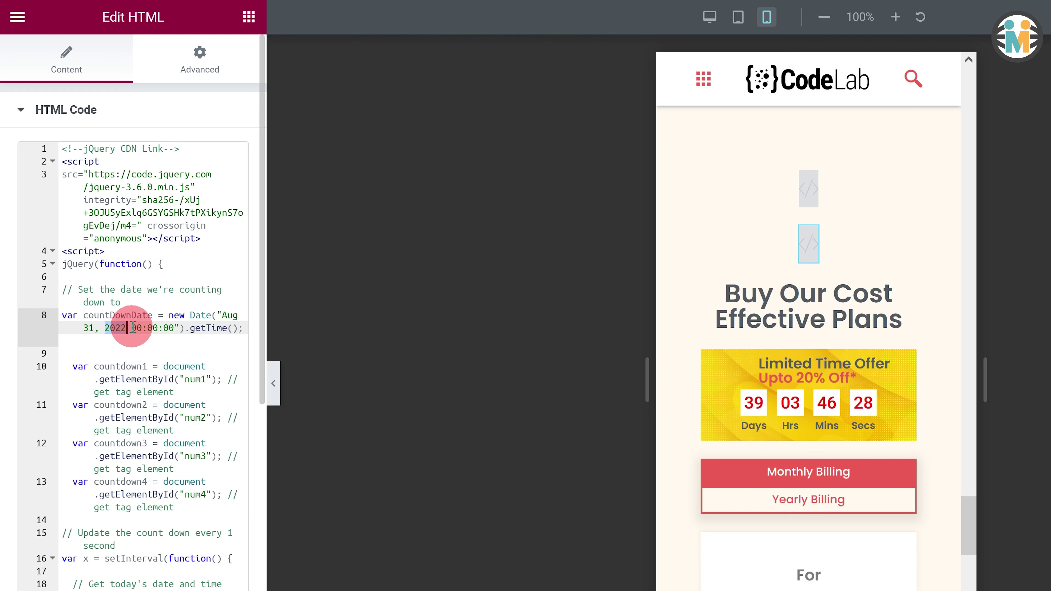
drag(132, 328, 173, 331)
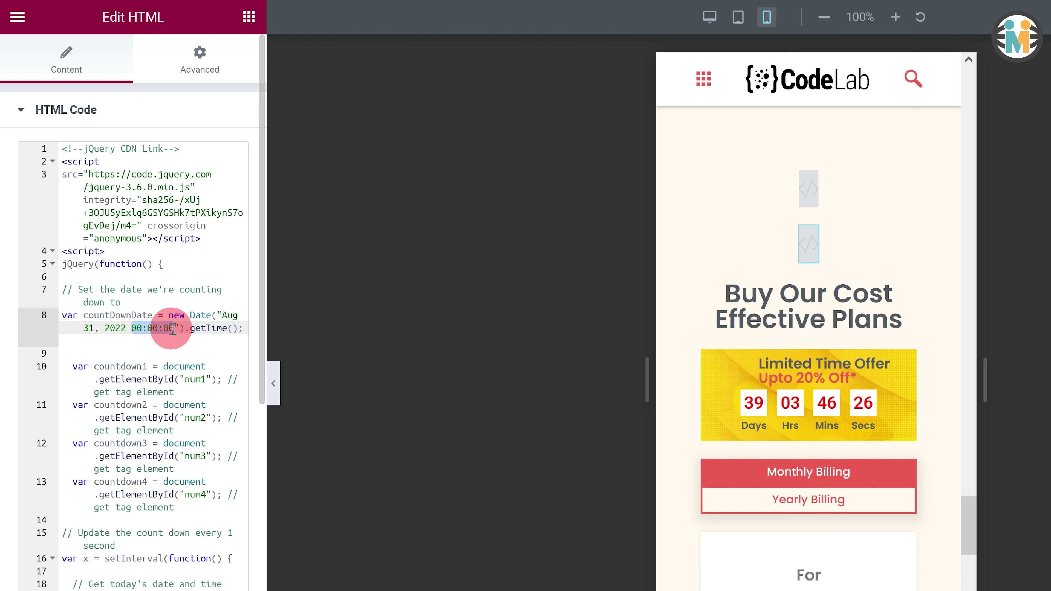
Update the page and check the countdown banner in the pricing section of the live page
scroll(172, 330, down, 10)
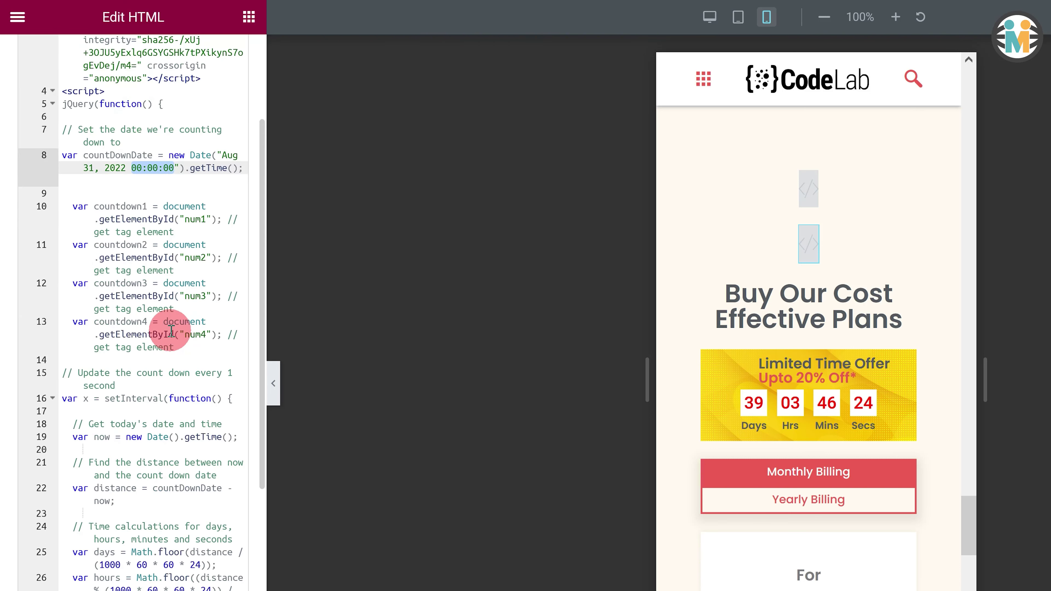
scroll(163, 331, down, 5)
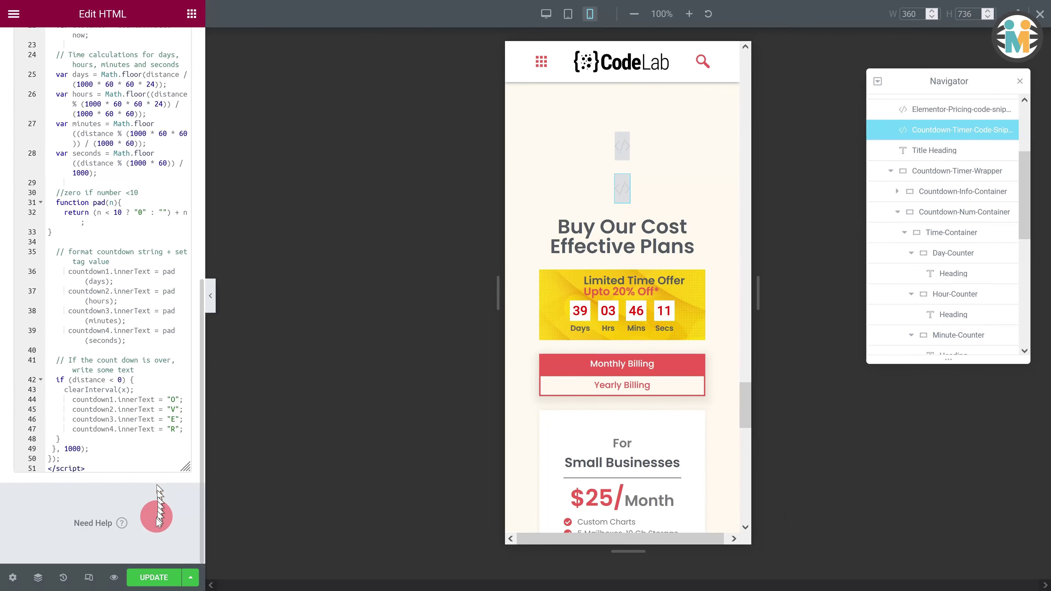
click(153, 576)
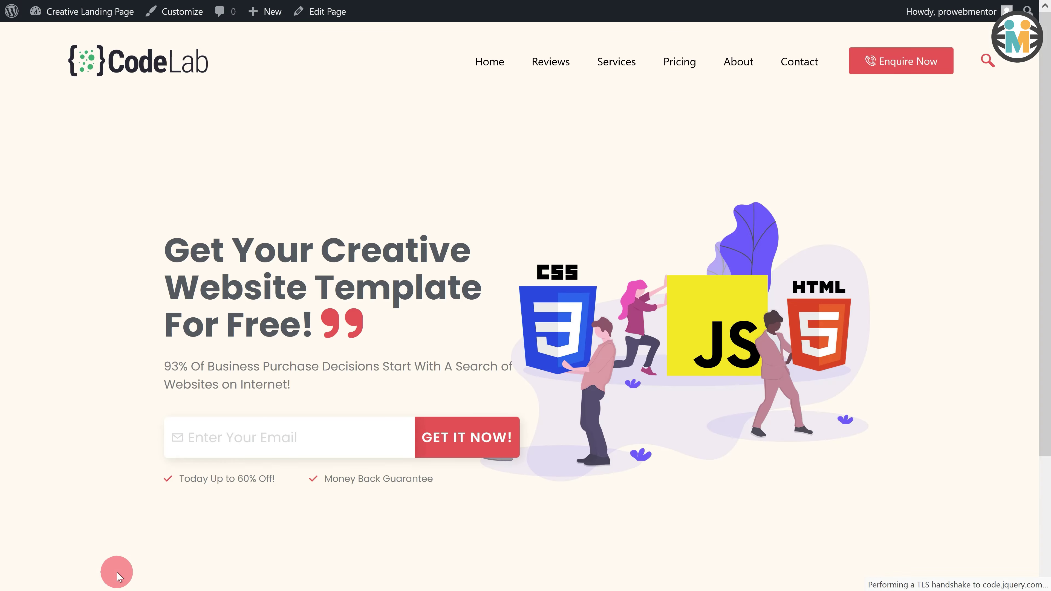
scroll(480, 268, down, 15)
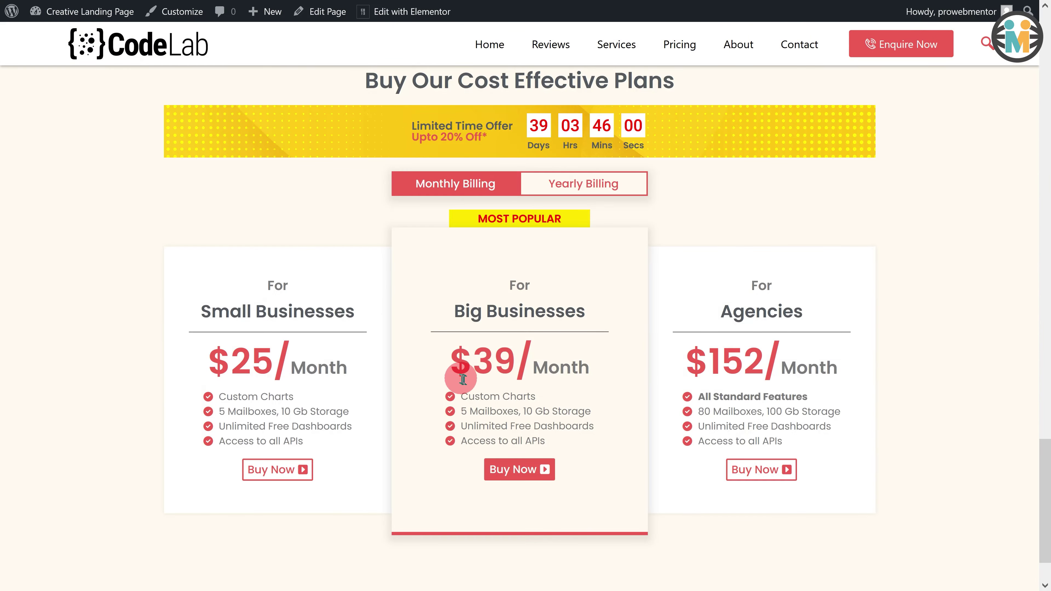